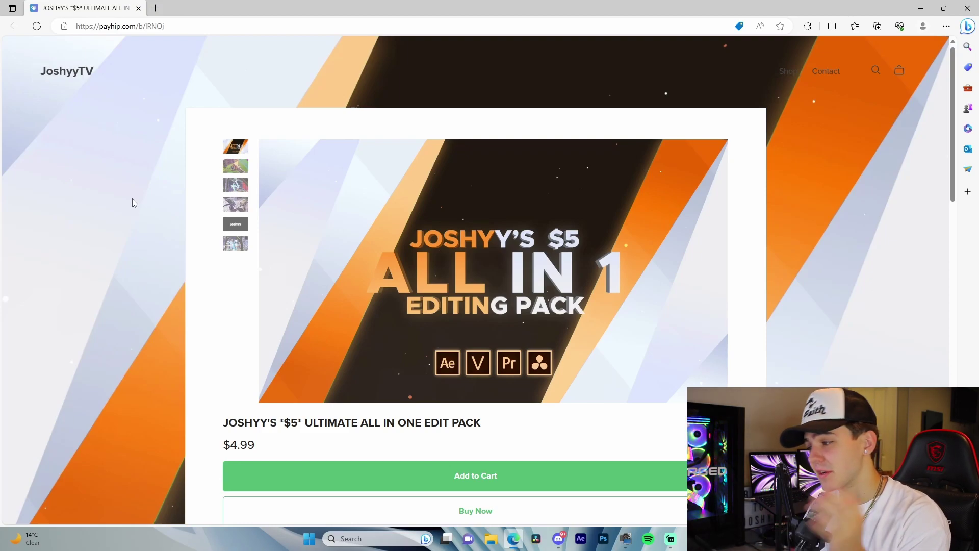
Examine the all-in-one edit pack's product page, including its preview images and the list of included presets and project files.
{"action": "scroll", "coordinate": [275, 336], "scroll_direction": "down", "scroll_amount": 2}
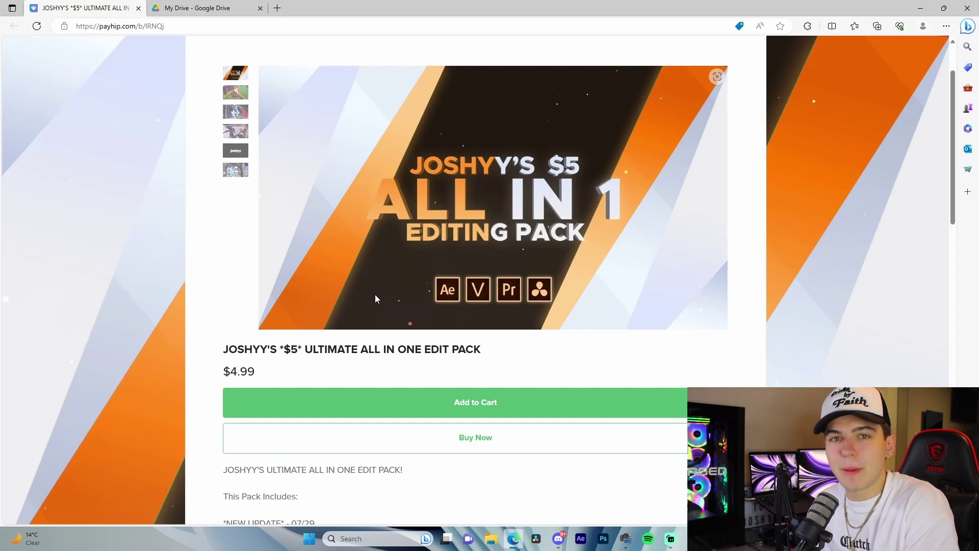
{"action": "scroll", "coordinate": [375, 295], "scroll_direction": "up", "scroll_amount": 2}
{"action": "left_click", "coordinate": [244, 225]}
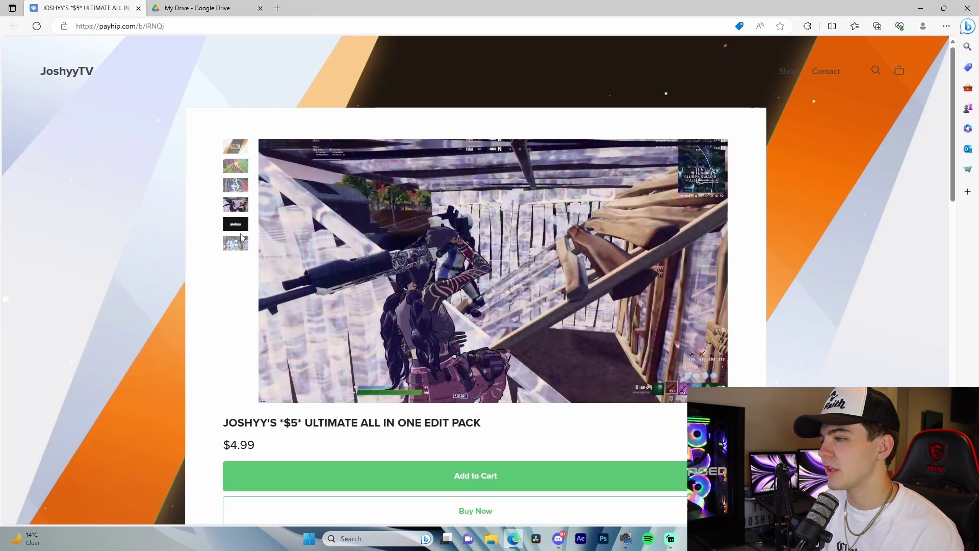
{"action": "left_click", "coordinate": [242, 245]}
{"action": "left_click", "coordinate": [242, 225]}
{"action": "scroll", "coordinate": [271, 271], "scroll_direction": "down", "scroll_amount": 15}
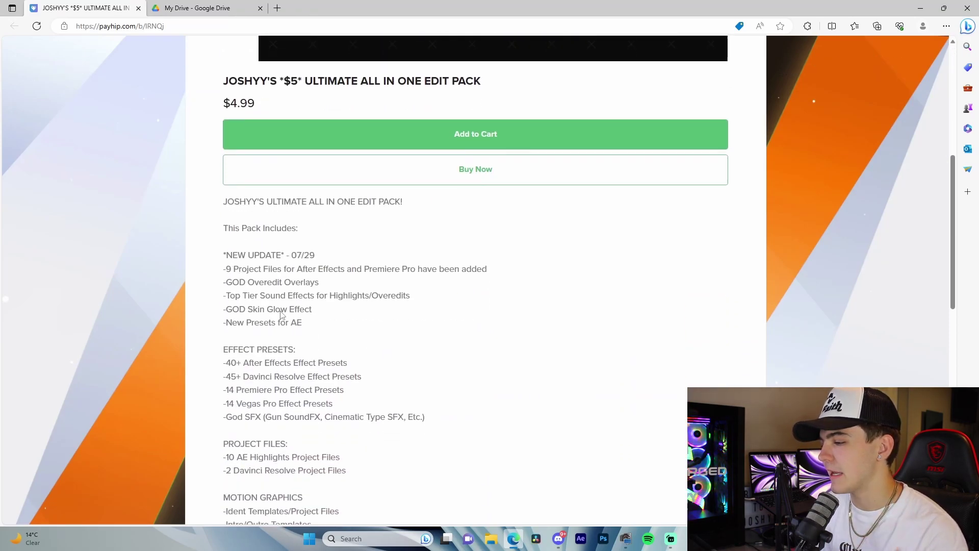
{"action": "scroll", "coordinate": [316, 337], "scroll_direction": "up", "scroll_amount": 6}
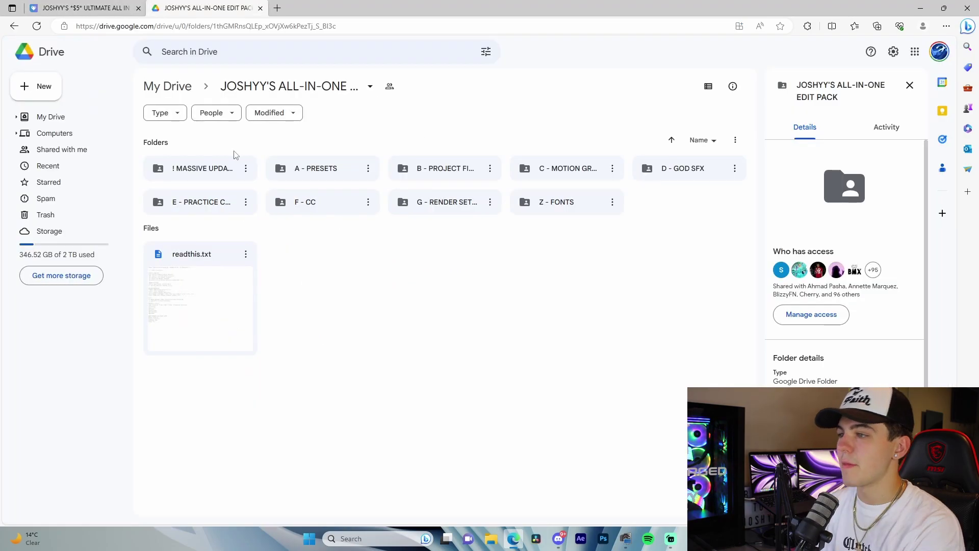
Look through the "! MASSIVE UPDATE" folder's subfolders: new project files, SFX, AE transitions, new overlays and skin glow.
{"action": "left_click", "coordinate": [206, 169]}
{"action": "double_click", "coordinate": [206, 170]}
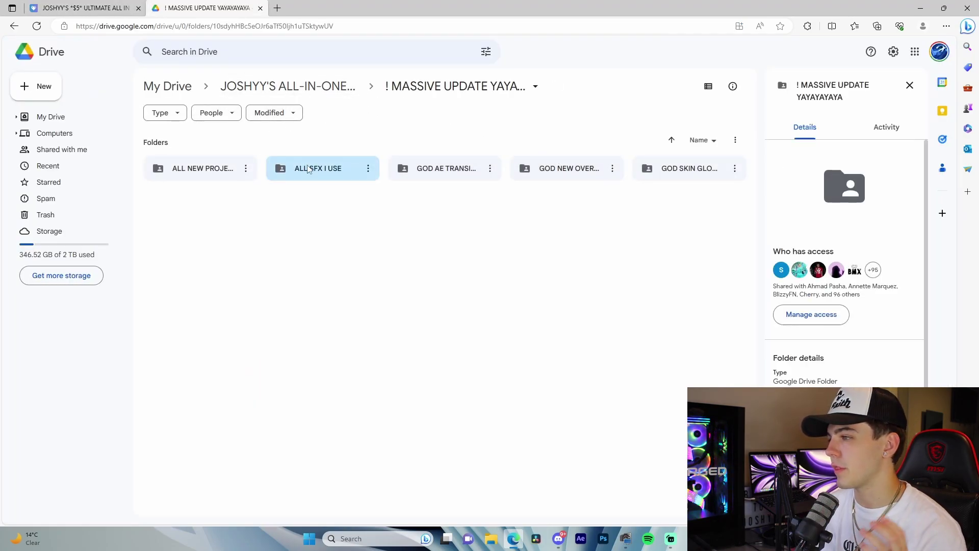
{"action": "double_click", "coordinate": [318, 168]}
{"action": "left_click", "coordinate": [291, 97]}
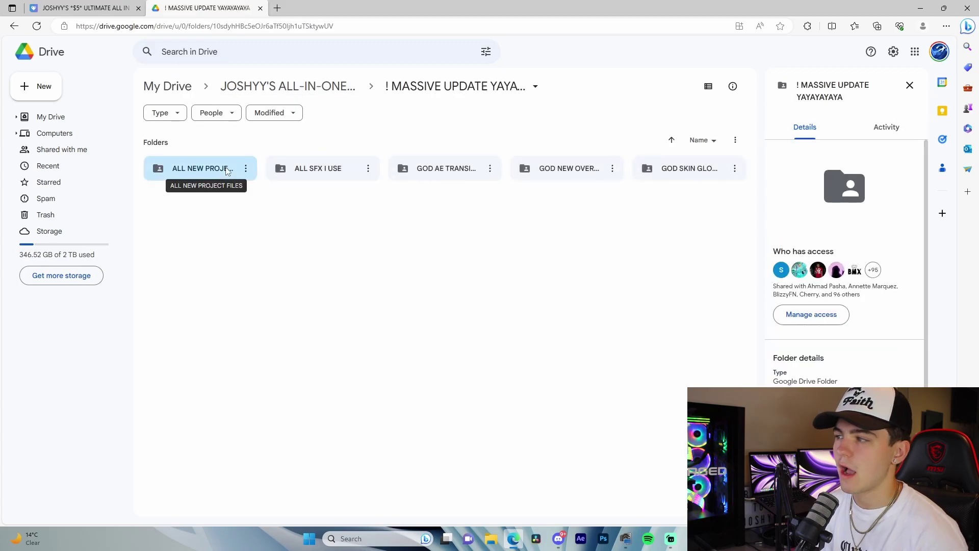
{"action": "double_click", "coordinate": [186, 168]}
{"action": "left_click", "coordinate": [316, 92]}
{"action": "double_click", "coordinate": [442, 171]}
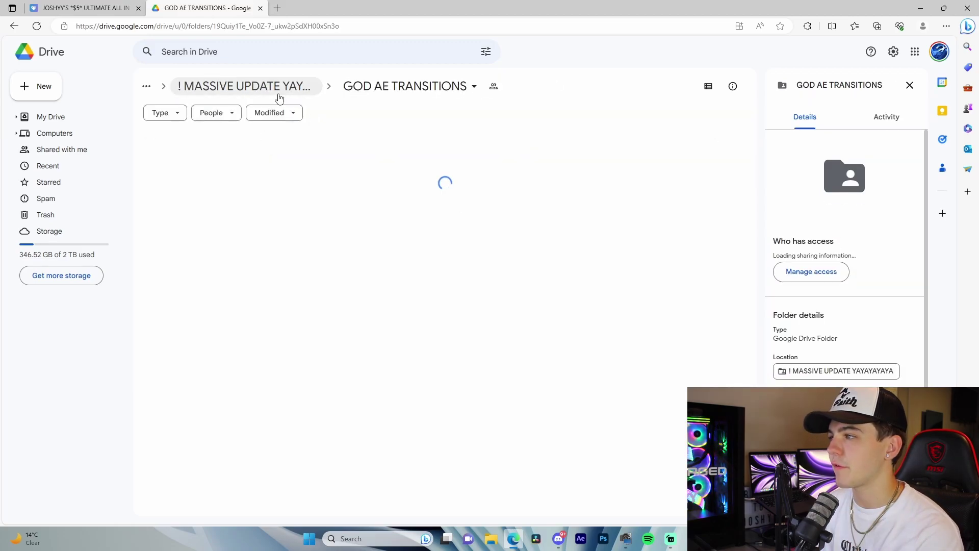
{"action": "left_click", "coordinate": [276, 91]}
{"action": "double_click", "coordinate": [558, 171]}
{"action": "left_click", "coordinate": [256, 94]}
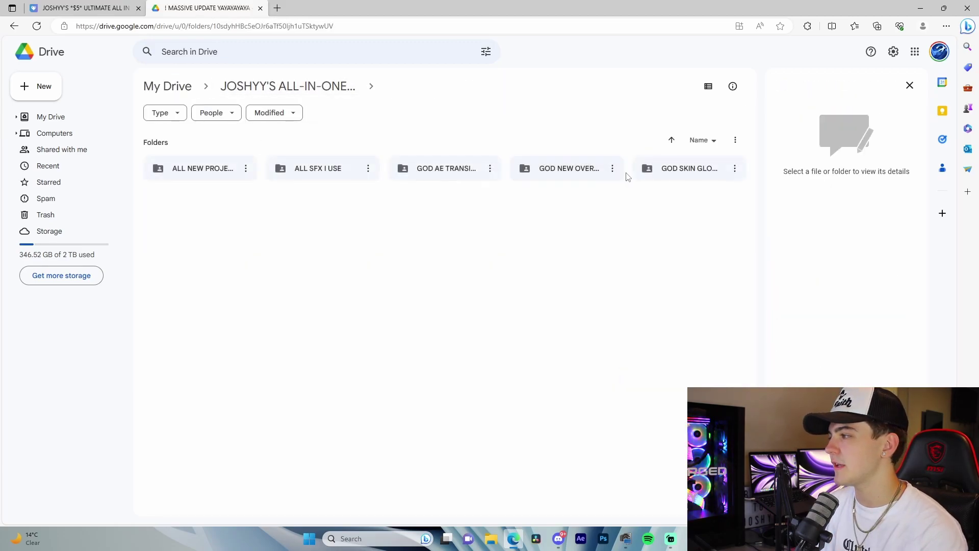
{"action": "double_click", "coordinate": [666, 170]}
{"action": "left_click", "coordinate": [260, 92]}
Look through the edit pack's "A - PRESETS", "B - PROJECT FILES" and "C - MOTION GRAPHICS/DESIGN" folders, including the Ident Templates subfolder.
{"action": "double_click", "coordinate": [303, 170]}
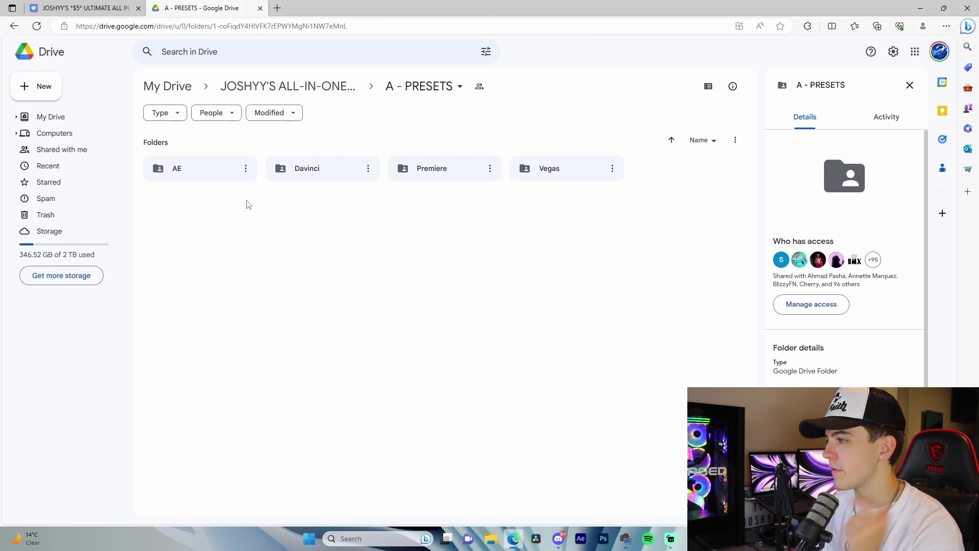
{"action": "left_click", "coordinate": [315, 95]}
{"action": "double_click", "coordinate": [431, 168]}
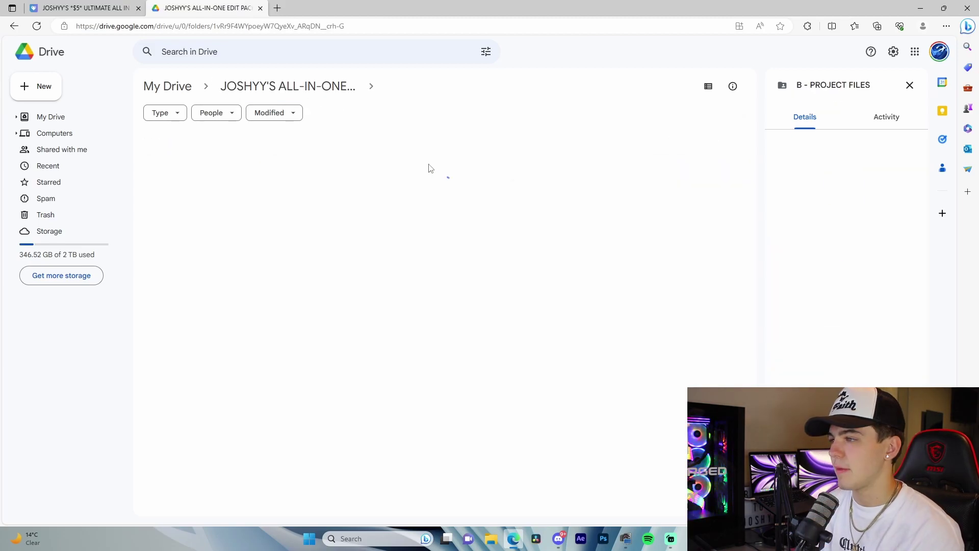
{"action": "left_click", "coordinate": [285, 90]}
{"action": "double_click", "coordinate": [556, 163]}
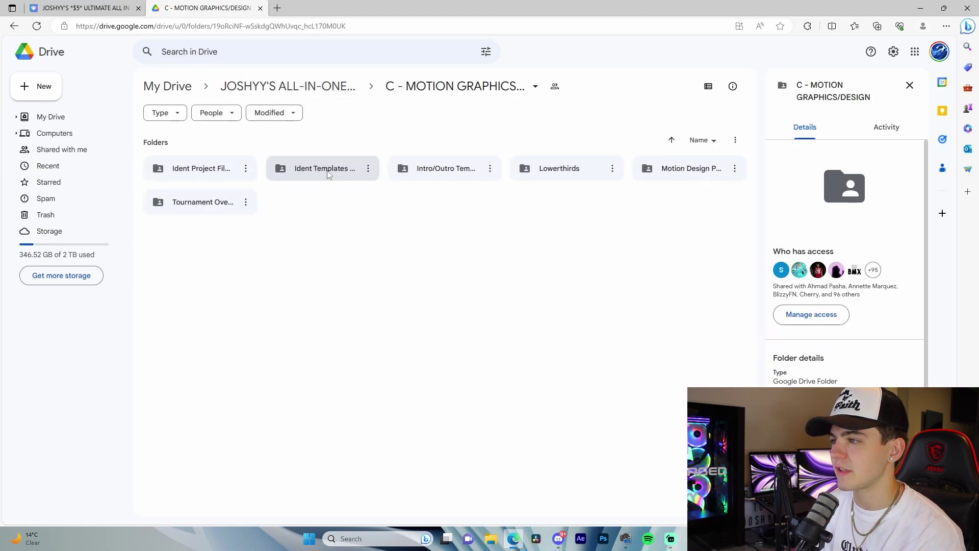
{"action": "double_click", "coordinate": [301, 170]}
{"action": "key", "text": "alt+Left"}
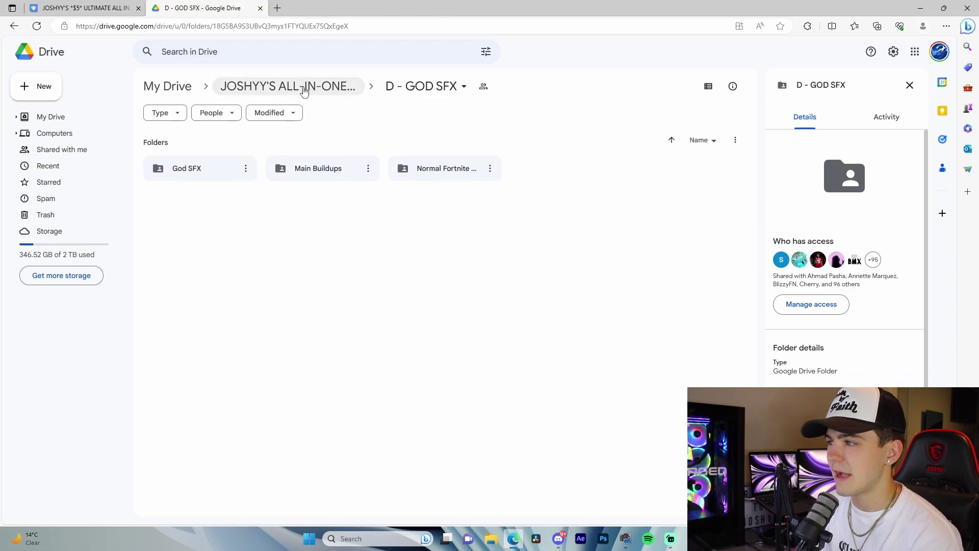
Look through the edit pack's remaining folders: God SFX, practice clips, CC, render settings and the font files in "Z - FONTS".
{"action": "left_click", "coordinate": [305, 87]}
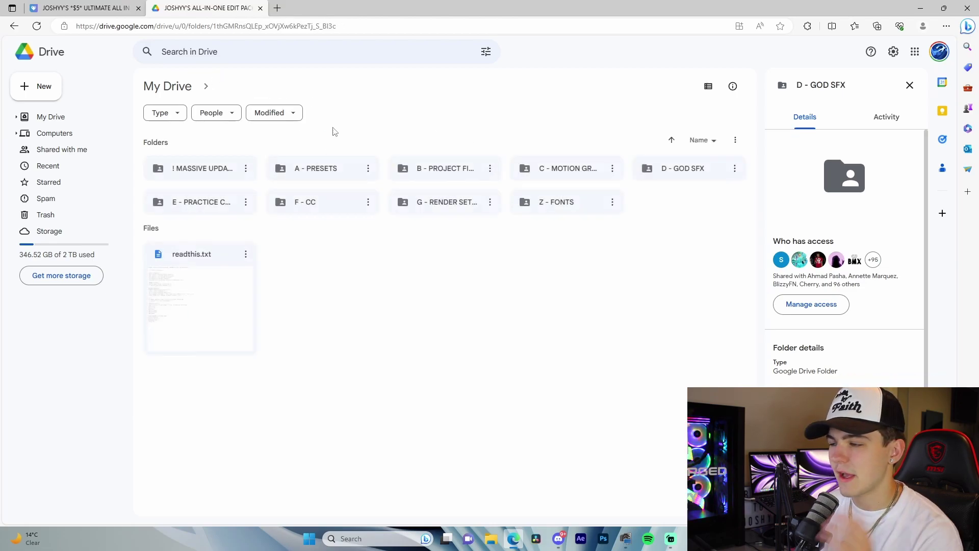
{"action": "double_click", "coordinate": [231, 196]}
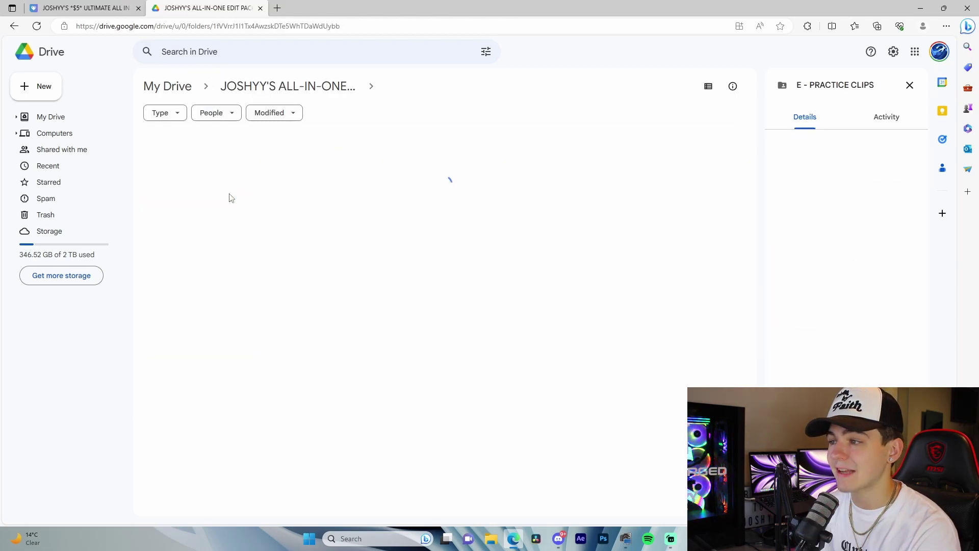
{"action": "left_click", "coordinate": [322, 90]}
{"action": "double_click", "coordinate": [306, 201]}
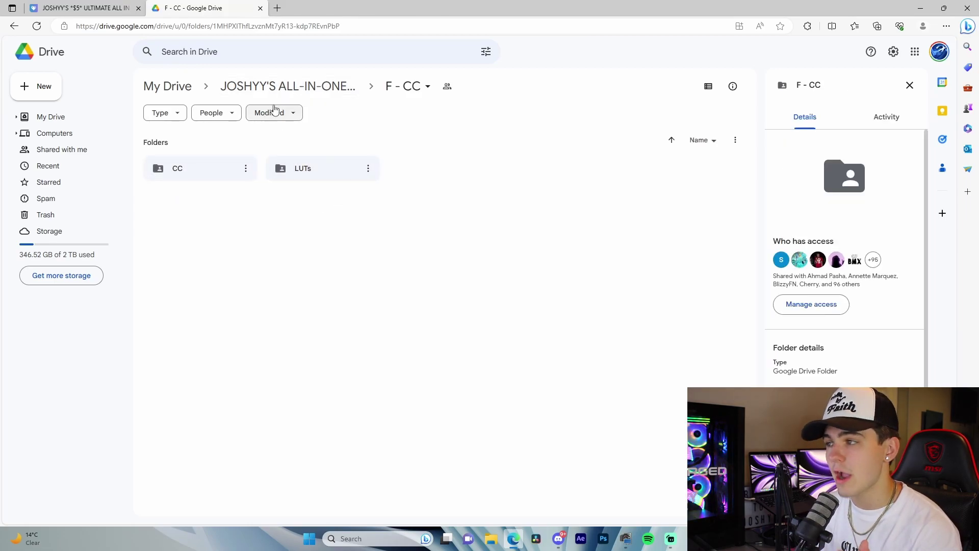
{"action": "left_click", "coordinate": [278, 86]}
{"action": "left_click", "coordinate": [452, 204]}
{"action": "double_click", "coordinate": [452, 204]}
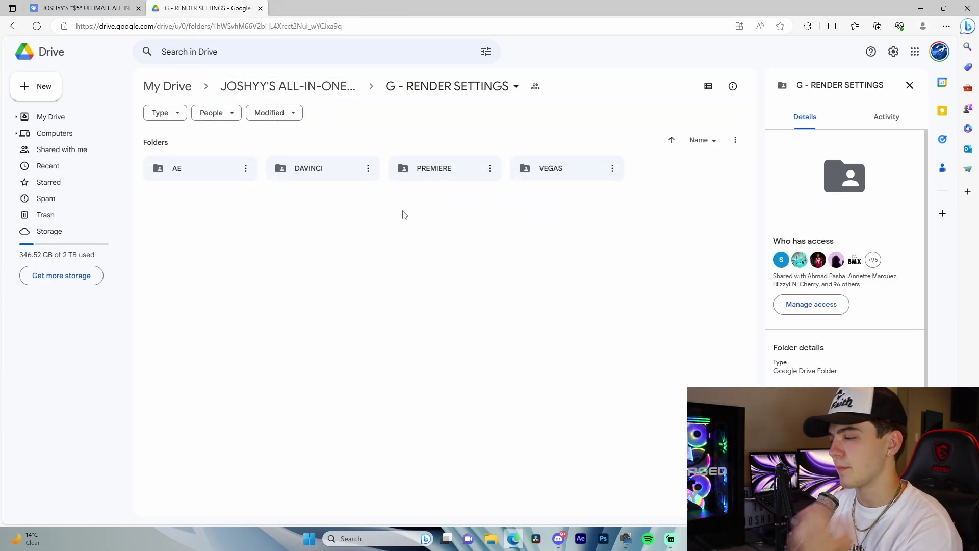
{"action": "left_click", "coordinate": [320, 88]}
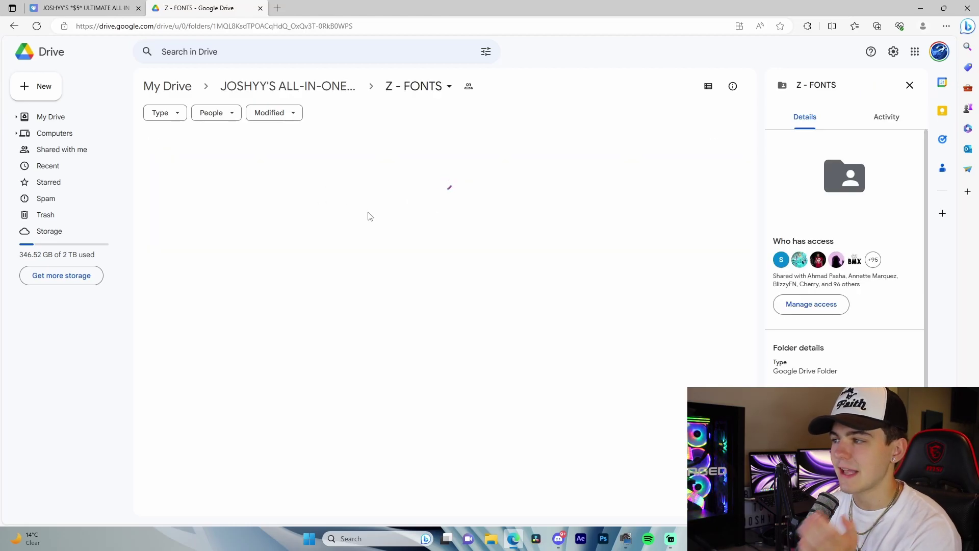
{"action": "scroll", "coordinate": [397, 357], "scroll_direction": "down", "scroll_amount": 15}
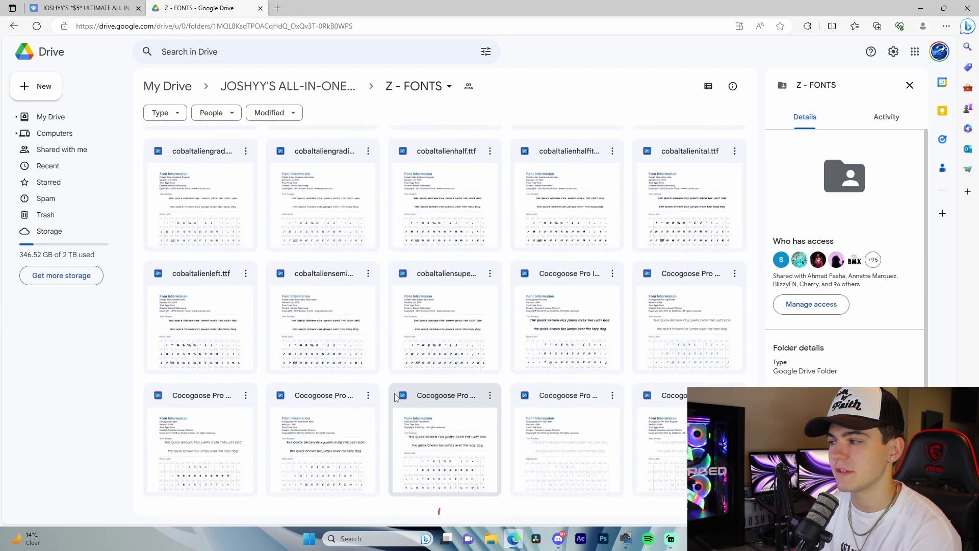
{"action": "scroll", "coordinate": [399, 398], "scroll_direction": "up", "scroll_amount": 15}
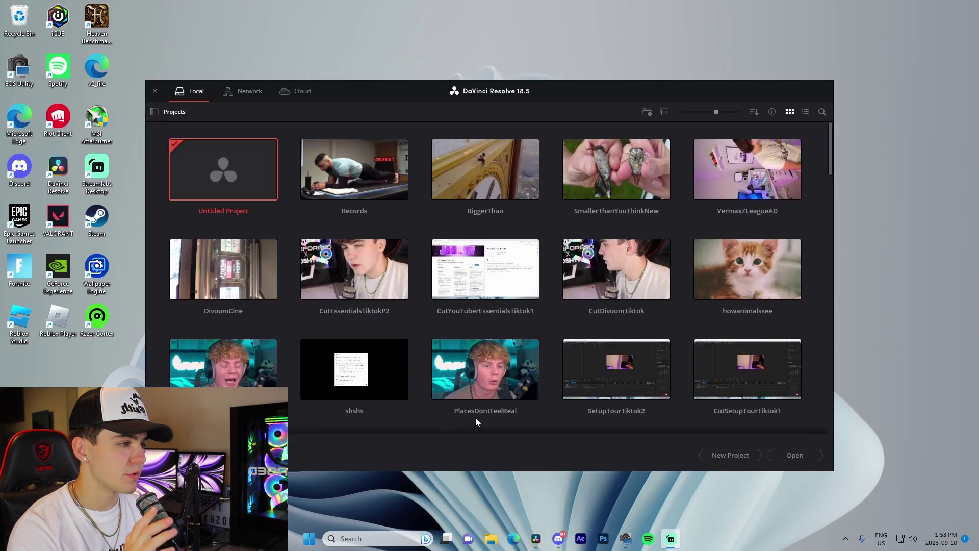
Create a new DaVinci Resolve project named "SampleEditingBeginner".
{"action": "left_click", "coordinate": [730, 455]}
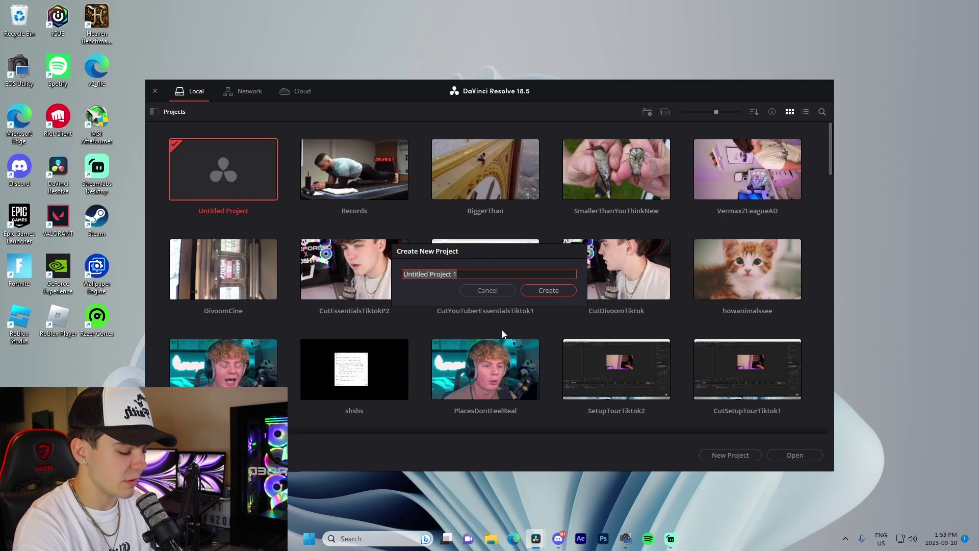
{"action": "type", "text": "SampleEditingBeginner"}
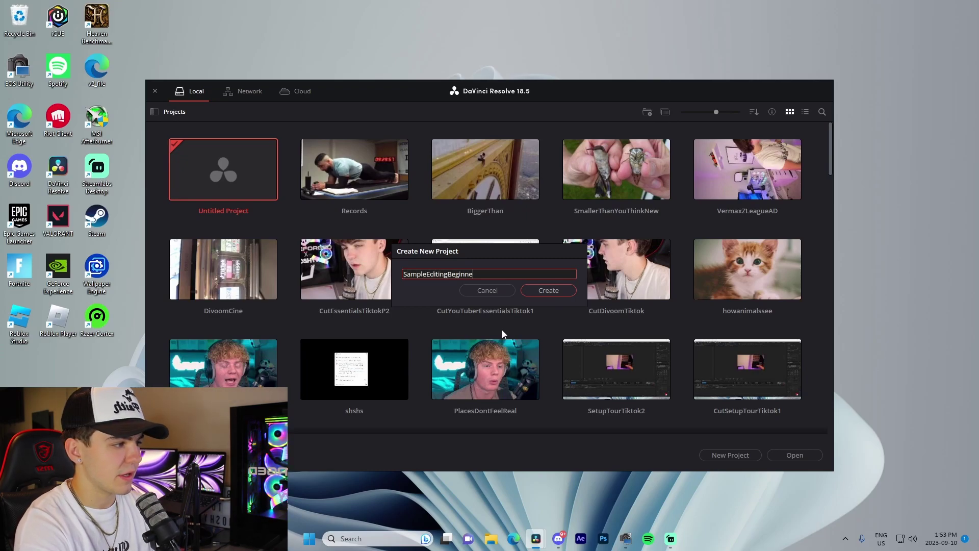
{"action": "key", "text": "Return"}
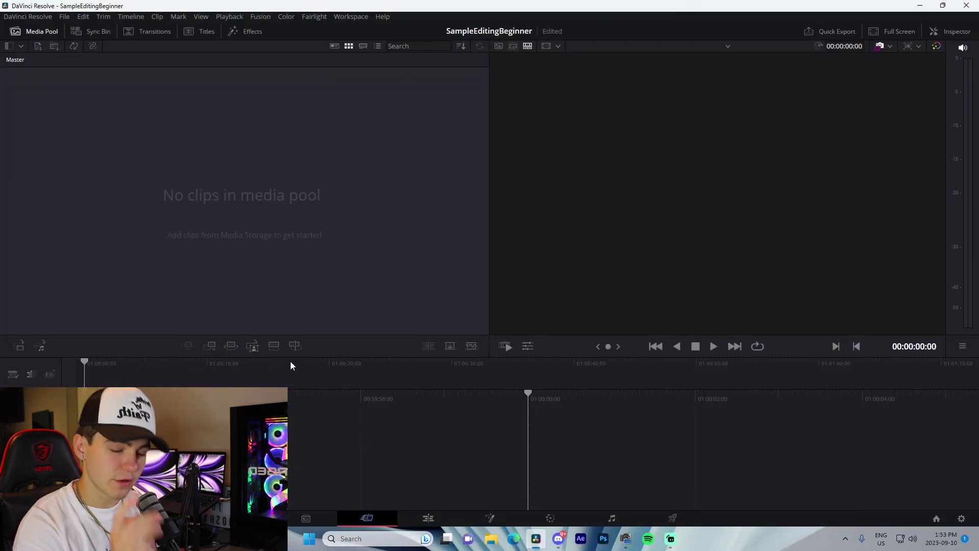
Look through the Edit, Media, Cut, Fusion, Color, Fairlight and Deliver workspaces of the new project.
{"action": "left_click", "coordinate": [429, 518]}
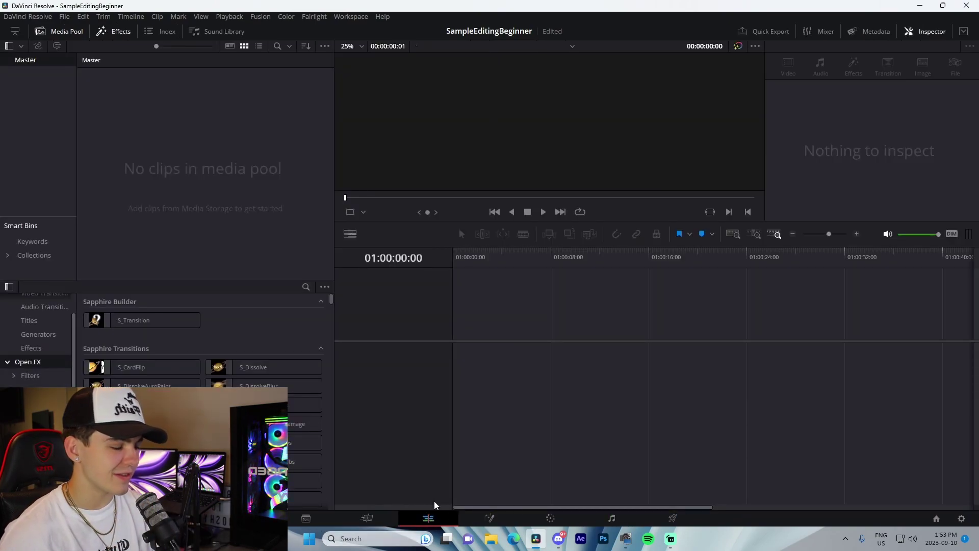
{"action": "left_click", "coordinate": [326, 524]}
{"action": "left_click", "coordinate": [380, 525]}
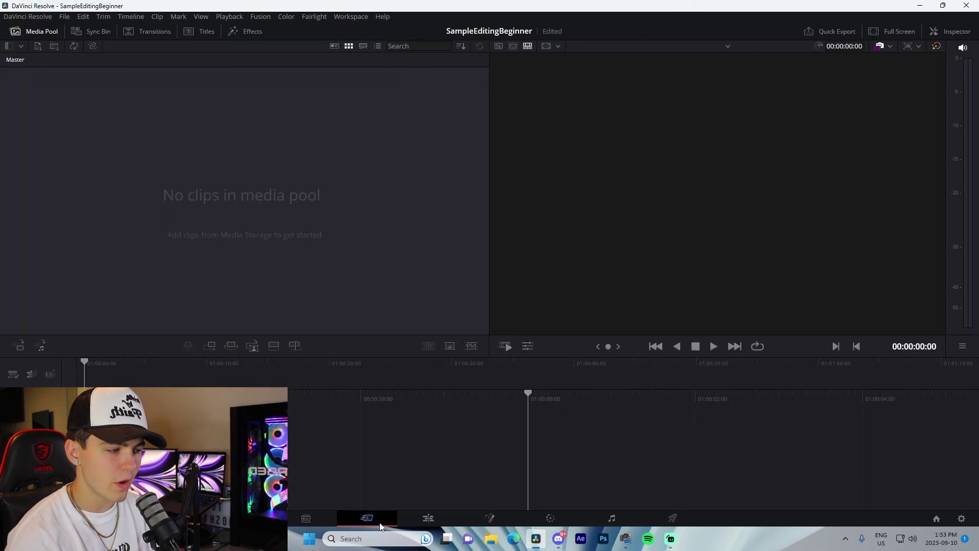
{"action": "left_click", "coordinate": [429, 518]}
{"action": "left_click", "coordinate": [489, 518]}
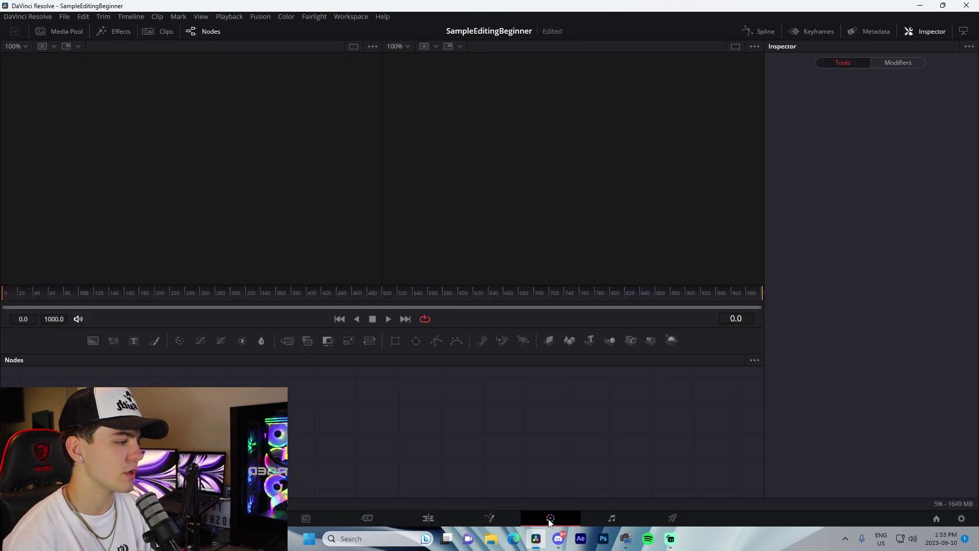
{"action": "left_click", "coordinate": [550, 519]}
{"action": "left_click", "coordinate": [614, 520]}
{"action": "left_click", "coordinate": [671, 519]}
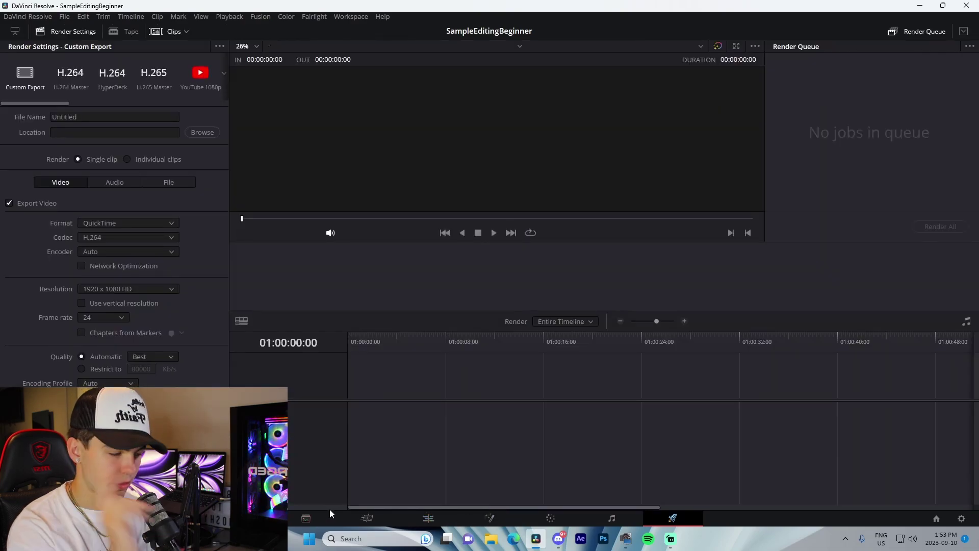
Revisit the Edit, Fusion and Deliver workspaces to review the main pages for editing and exporting.
{"action": "left_click", "coordinate": [428, 518]}
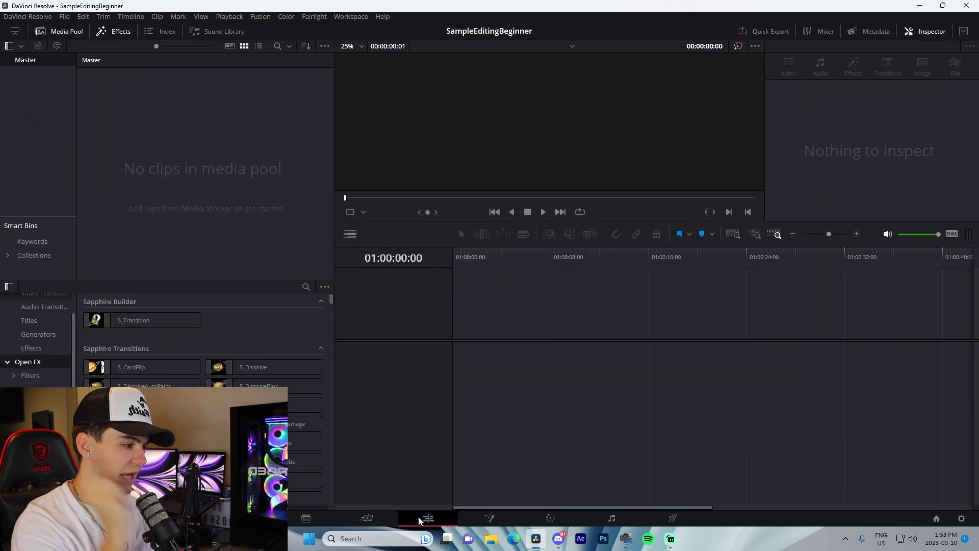
{"action": "left_click", "coordinate": [480, 519]}
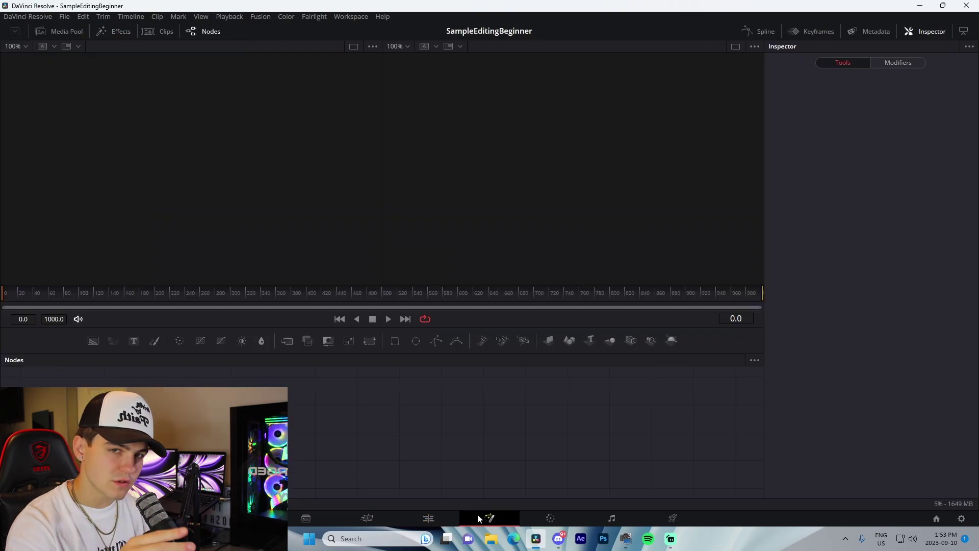
{"action": "left_click", "coordinate": [668, 519]}
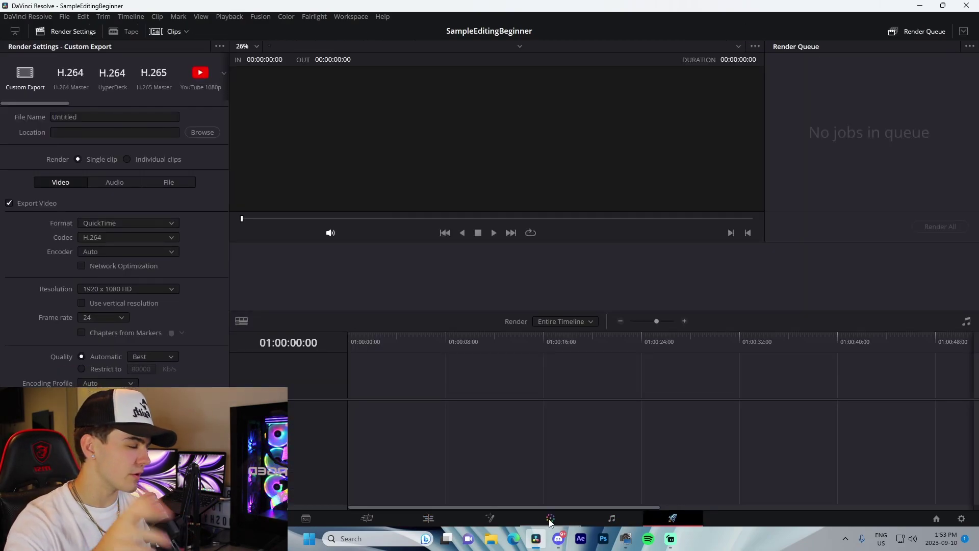
Return to the Edit workspace, set the project's timeline frame rate to 60 frames per second and save the project settings.
{"action": "left_click", "coordinate": [429, 518]}
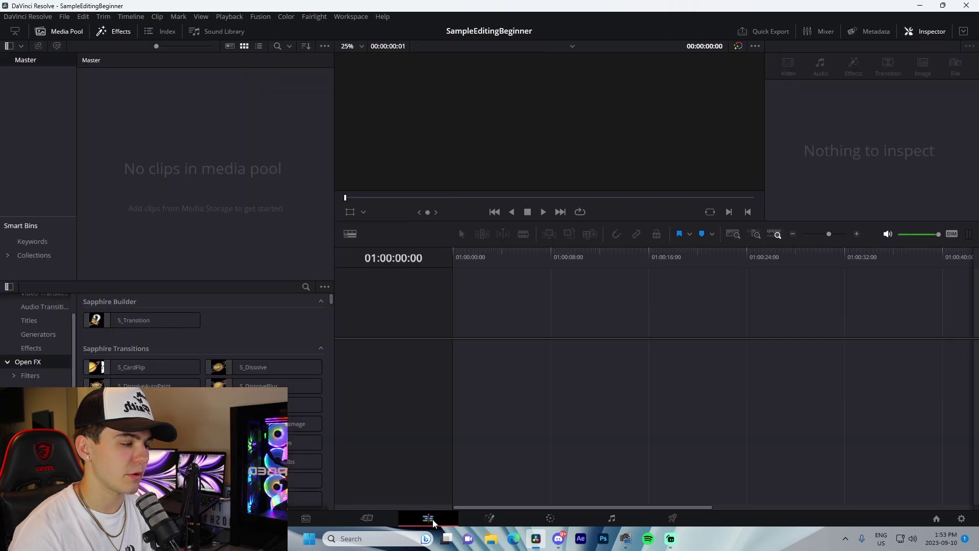
{"action": "left_click", "coordinate": [65, 17]}
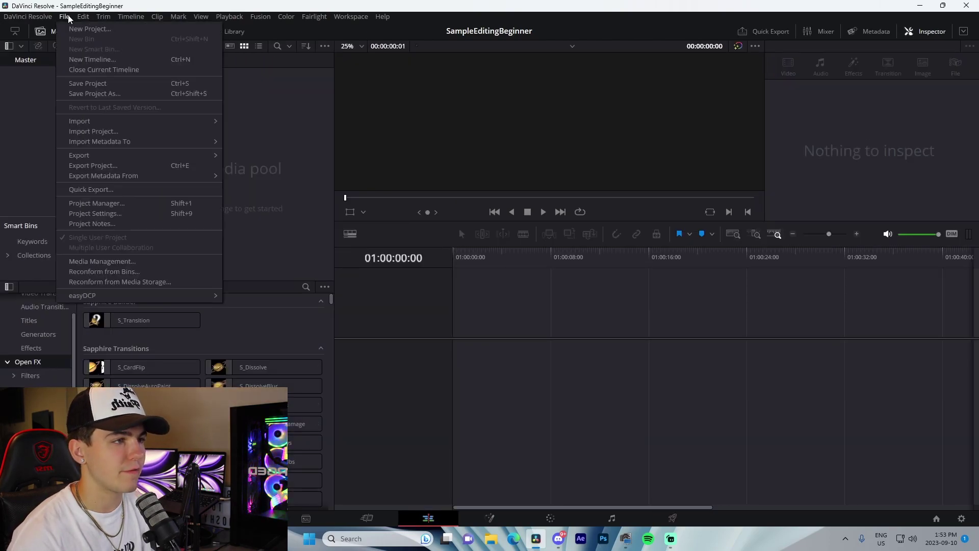
{"action": "left_click", "coordinate": [106, 213]}
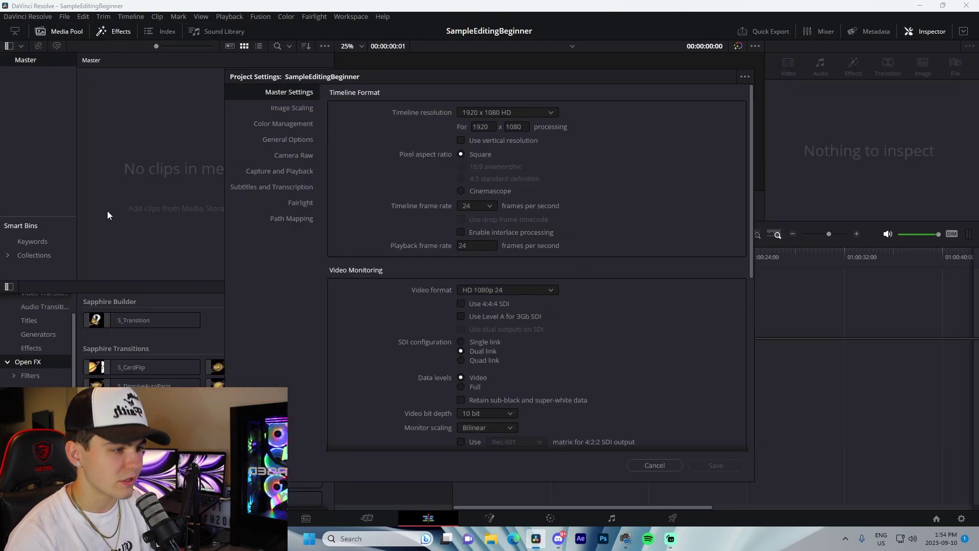
{"action": "left_click", "coordinate": [493, 206]}
{"action": "left_click", "coordinate": [474, 318]}
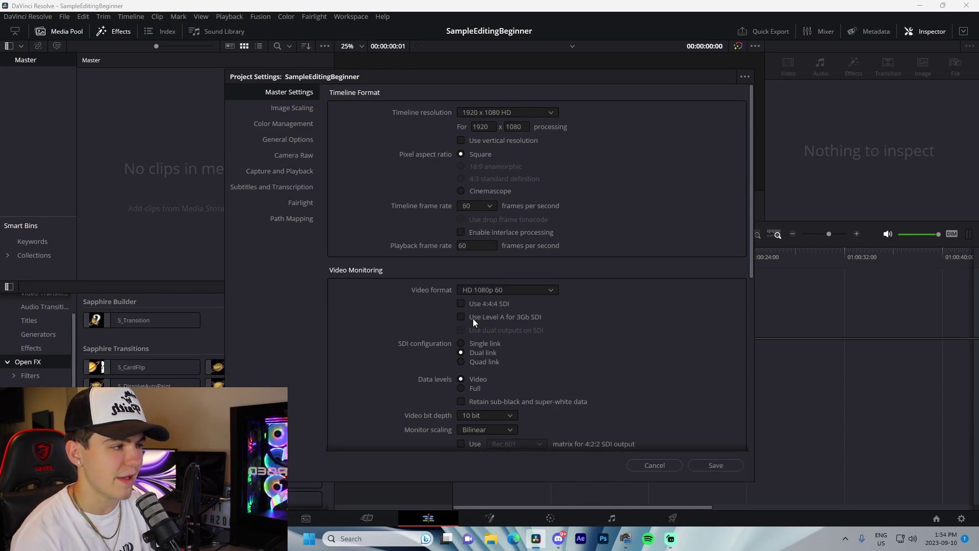
{"action": "left_click", "coordinate": [717, 465]}
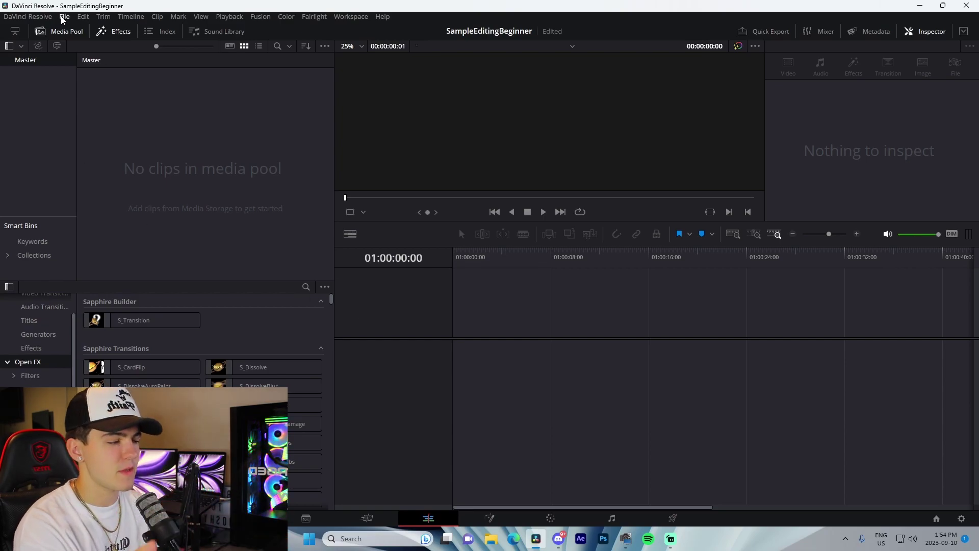
Switch to File Explorer and open the Fortnite Clips folder on Local Disk (C:).
{"action": "left_click", "coordinate": [491, 539]}
{"action": "scroll", "coordinate": [191, 322], "scroll_direction": "down", "scroll_amount": 1}
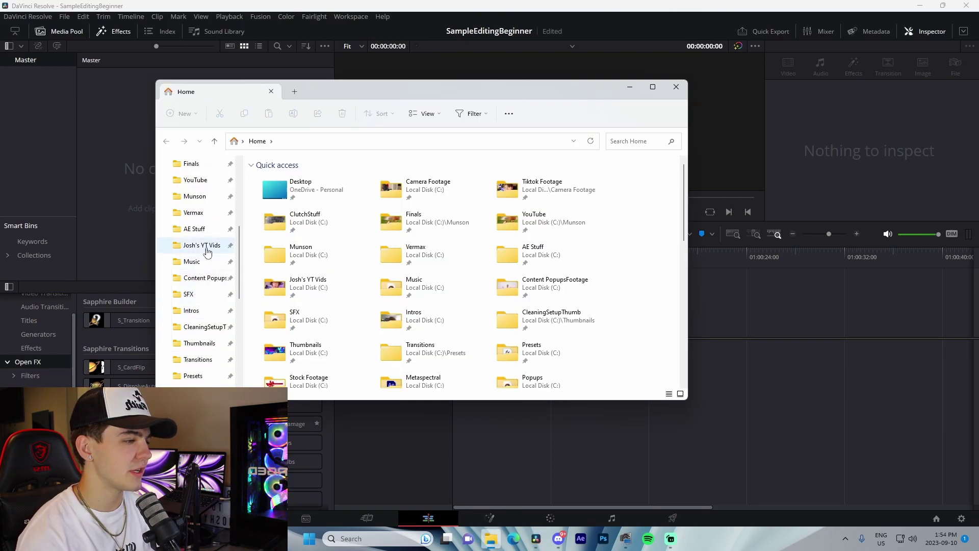
{"action": "left_click", "coordinate": [195, 181]}
{"action": "left_click", "coordinate": [301, 141]}
{"action": "scroll", "coordinate": [400, 337], "scroll_direction": "down", "scroll_amount": 6}
{"action": "scroll", "coordinate": [400, 337], "scroll_direction": "up", "scroll_amount": 8}
{"action": "double_click", "coordinate": [286, 273]}
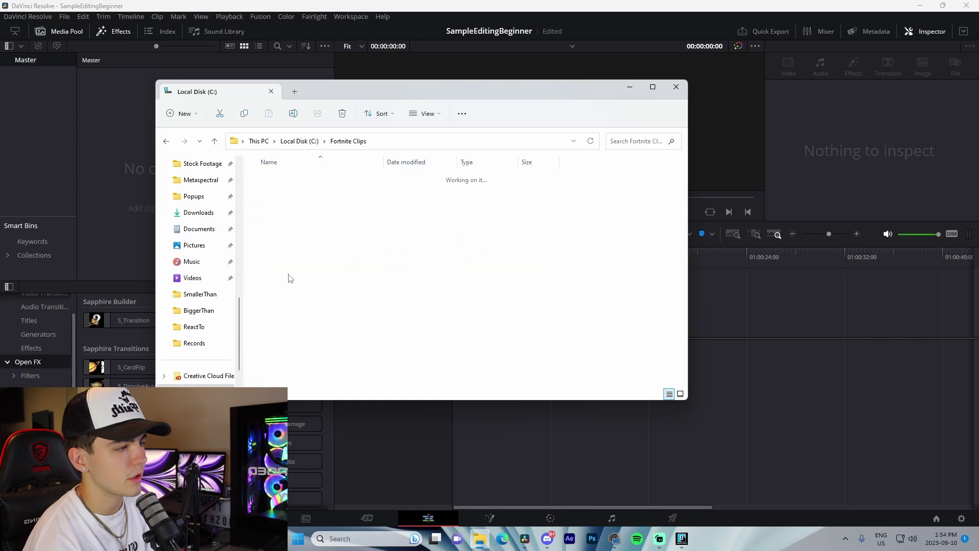
Preview the first two gameplay recordings in the Fortnite Clips folder and import both into the DaVinci Resolve media pool.
{"action": "double_click", "coordinate": [279, 195]}
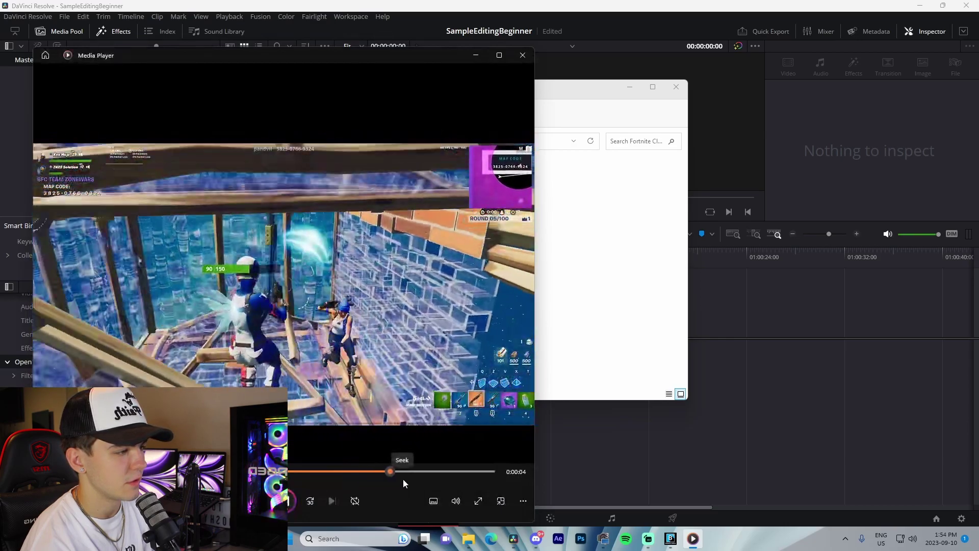
{"action": "left_click", "coordinate": [523, 55]}
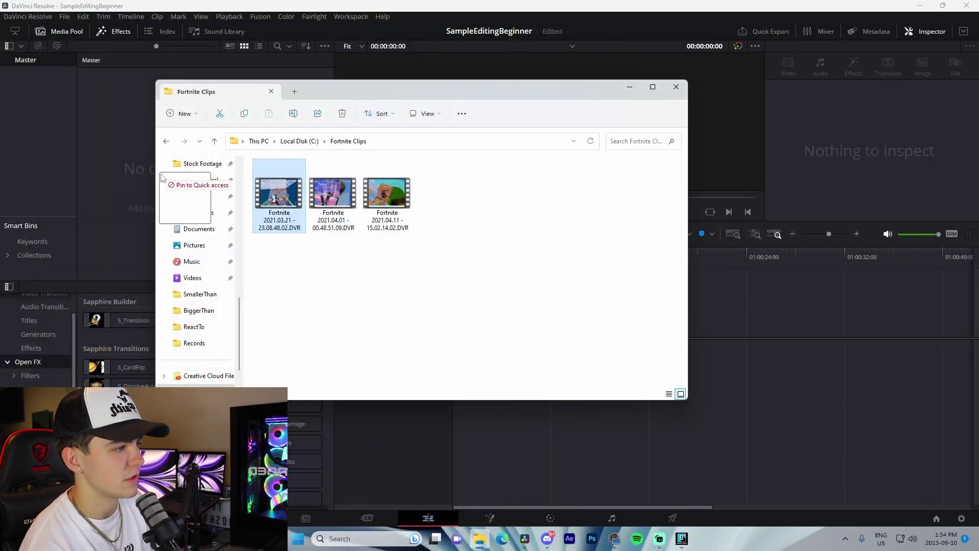
{"action": "double_click", "coordinate": [323, 211]}
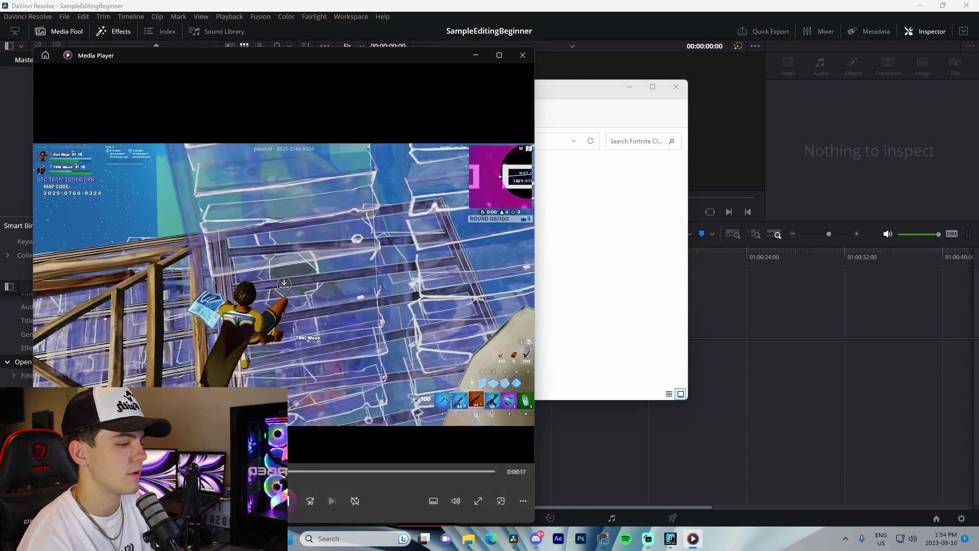
{"action": "left_click_drag", "start_coordinate": [294, 474], "coordinate": [451, 474]}
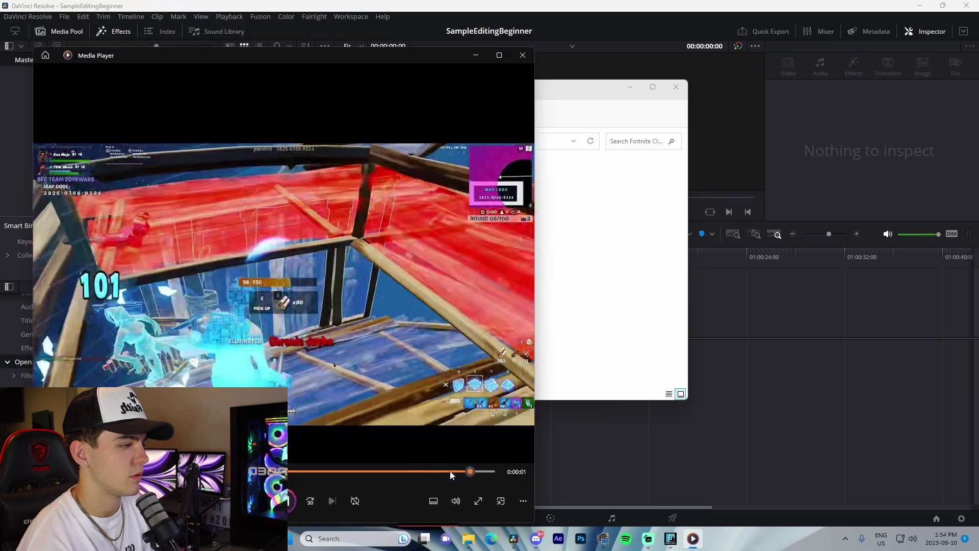
{"action": "left_click", "coordinate": [523, 55]}
{"action": "left_click_drag", "start_coordinate": [333, 194], "coordinate": [137, 168]}
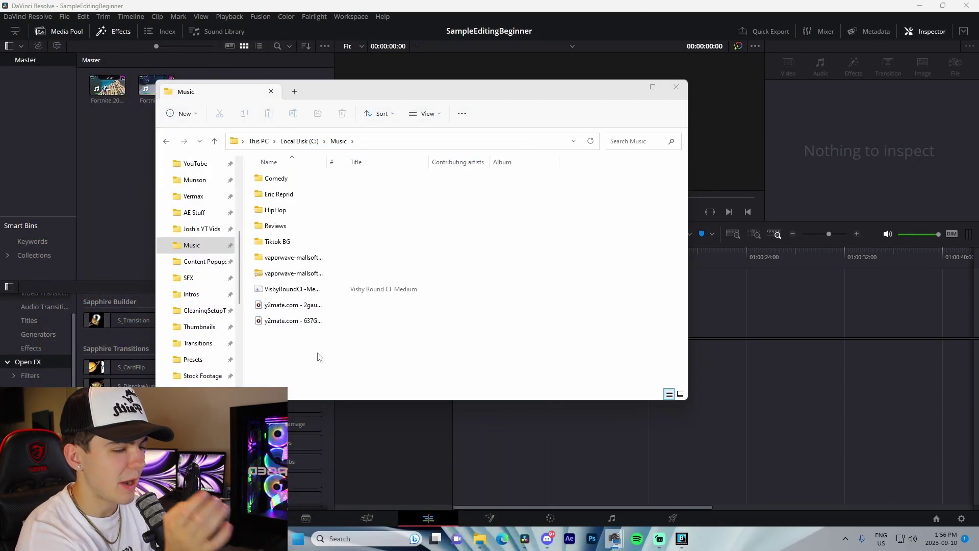
Import "y2mate.com - 637Godwin Tiger ProdSaba.mp3" from the Music folder into the media pool and place it at the start of a new timeline.
{"action": "left_click_drag", "start_coordinate": [298, 326], "coordinate": [166, 138]}
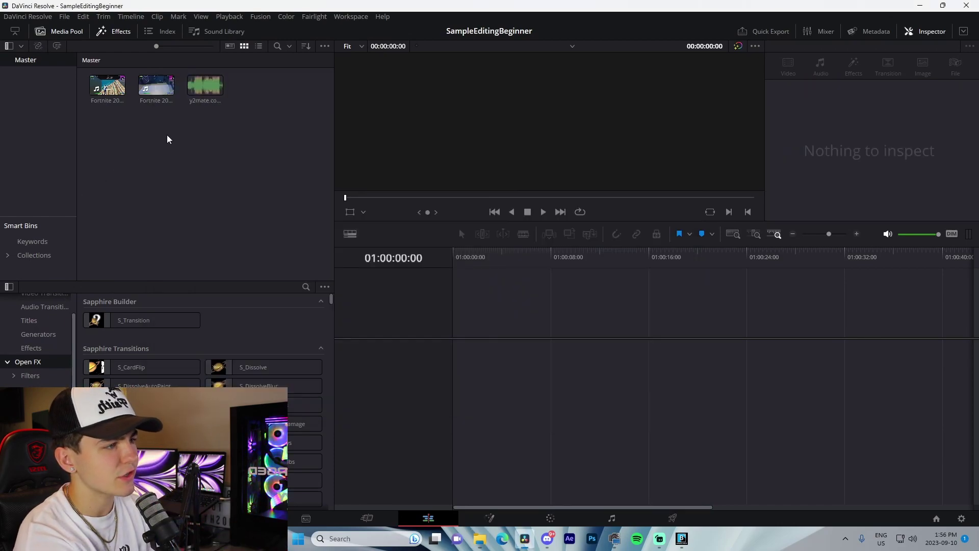
{"action": "left_click", "coordinate": [205, 89]}
{"action": "left_click_drag", "start_coordinate": [206, 88], "coordinate": [461, 357]}
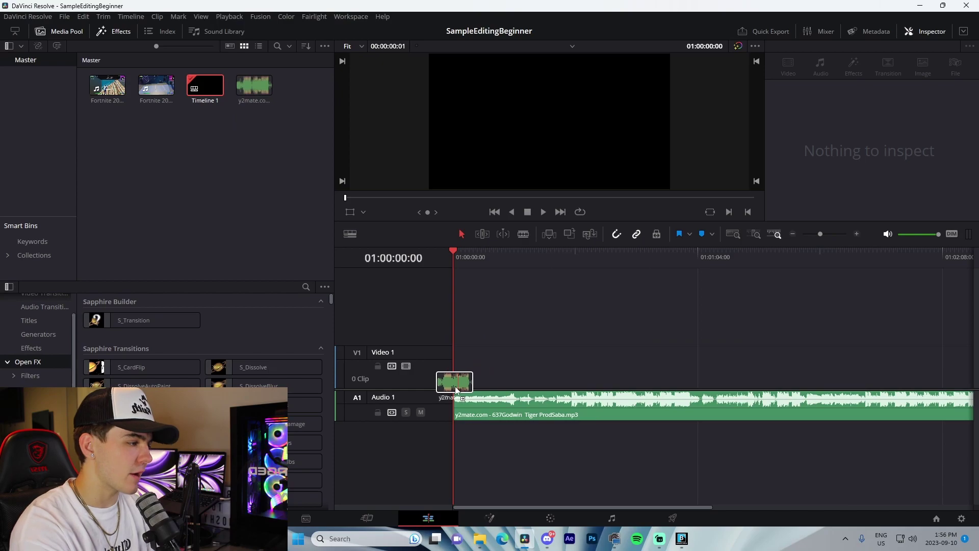
Trim the song's beginning to 01:00:28:16 and move the remaining clip to the start of the timeline.
{"action": "left_click", "coordinate": [793, 234]}
{"action": "left_click", "coordinate": [794, 234]}
{"action": "left_click", "coordinate": [857, 234]}
{"action": "left_click", "coordinate": [858, 234]}
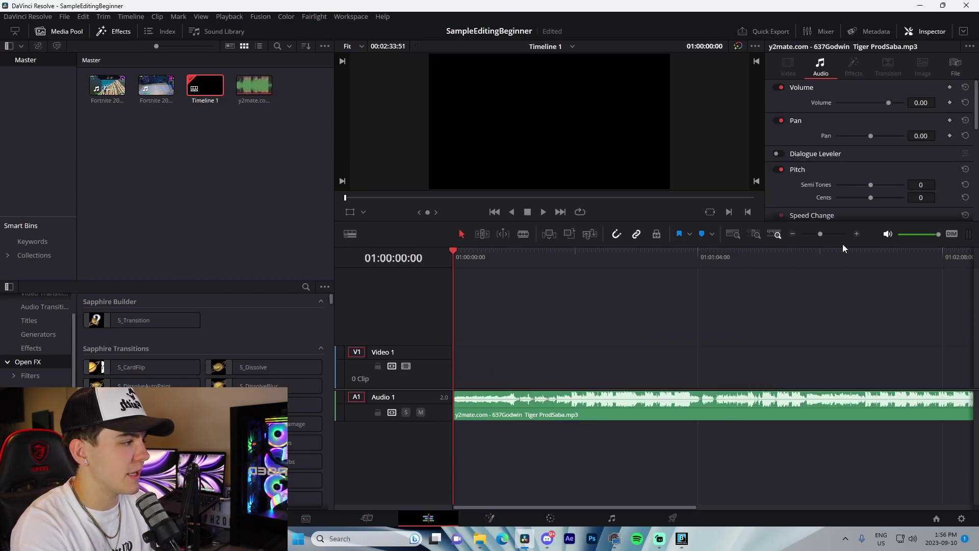
{"action": "key", "text": "space"}
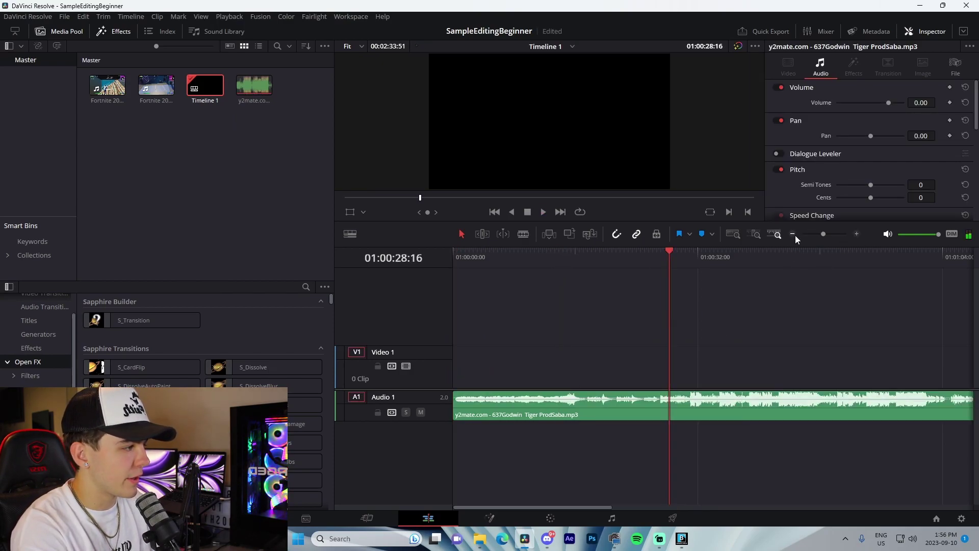
{"action": "left_click", "coordinate": [793, 235]}
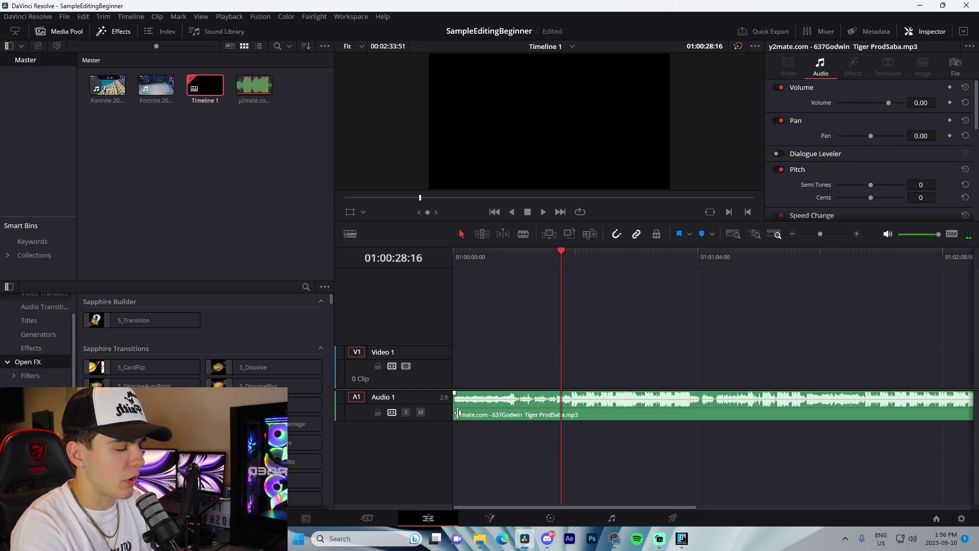
{"action": "left_click_drag", "start_coordinate": [458, 413], "coordinate": [564, 413]}
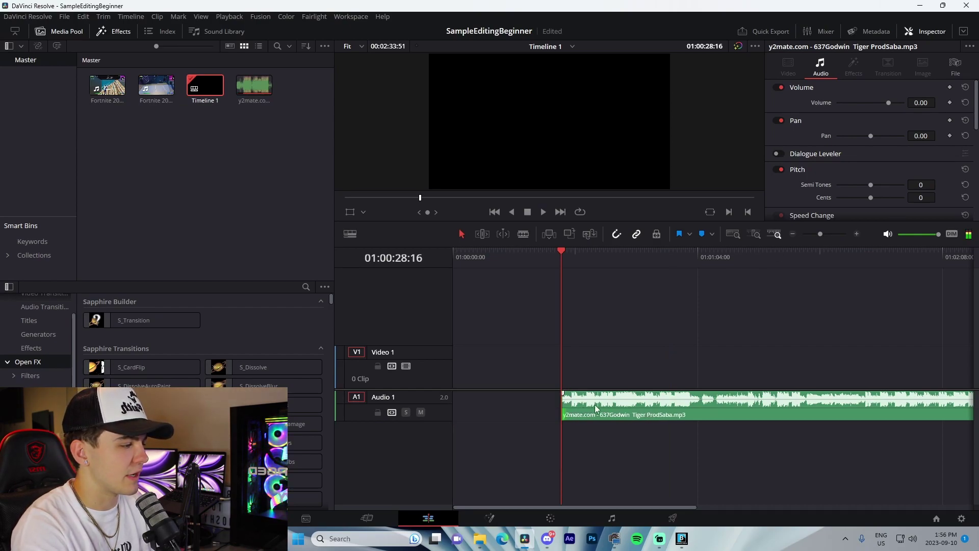
{"action": "left_click", "coordinate": [858, 235]}
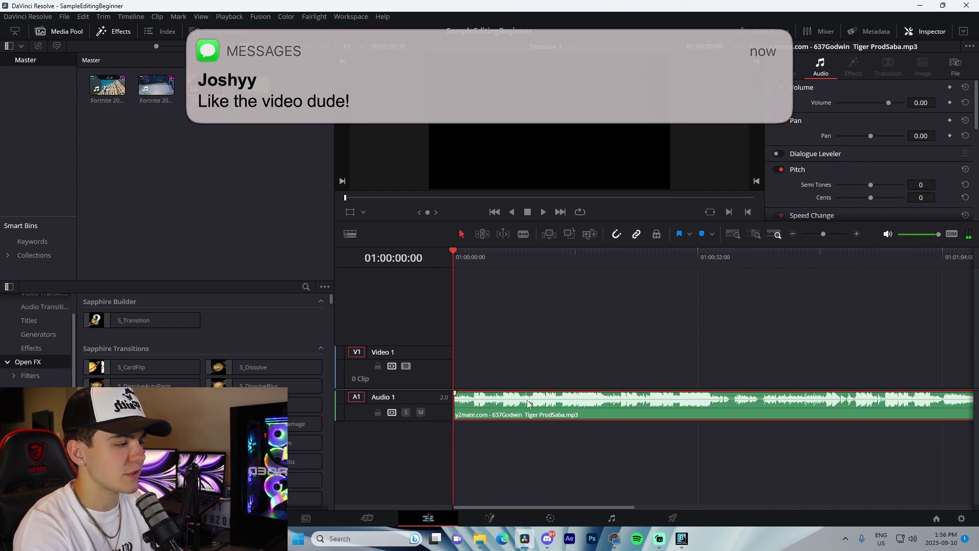
Locate the first strong beat in the song's waveform and add a clip marker there at 01:00:02:43.
{"action": "left_click", "coordinate": [858, 234]}
{"action": "left_click_drag", "start_coordinate": [478, 259], "coordinate": [503, 284]}
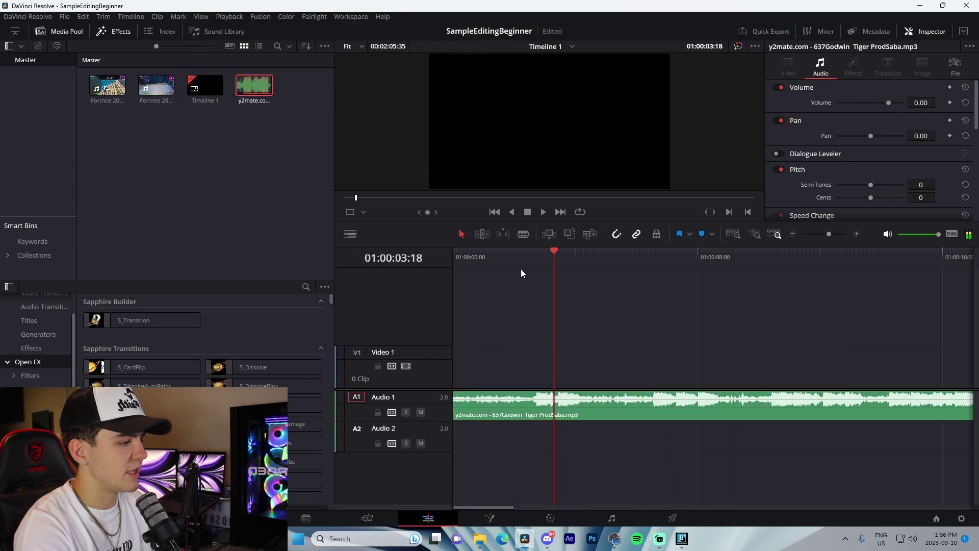
{"action": "left_click", "coordinate": [516, 258]}
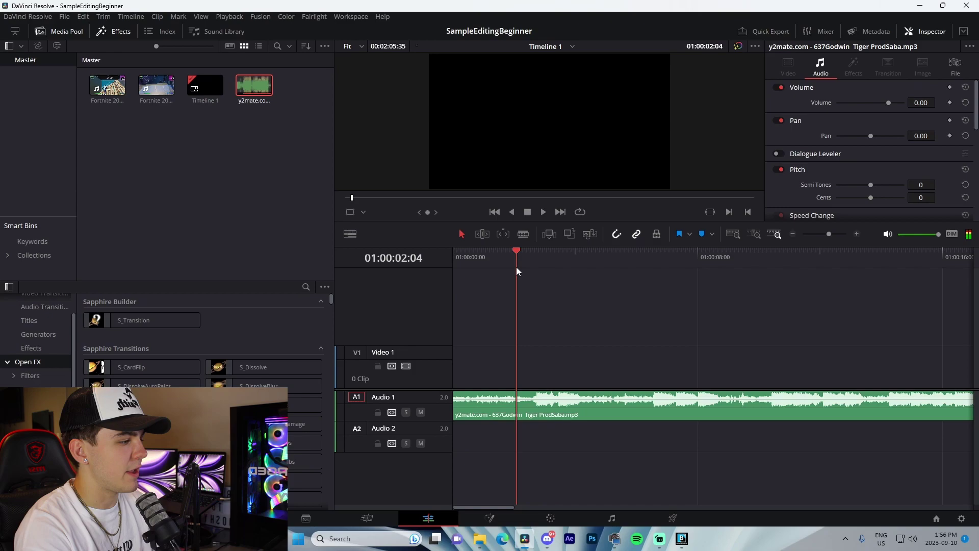
{"action": "left_click", "coordinate": [858, 234]}
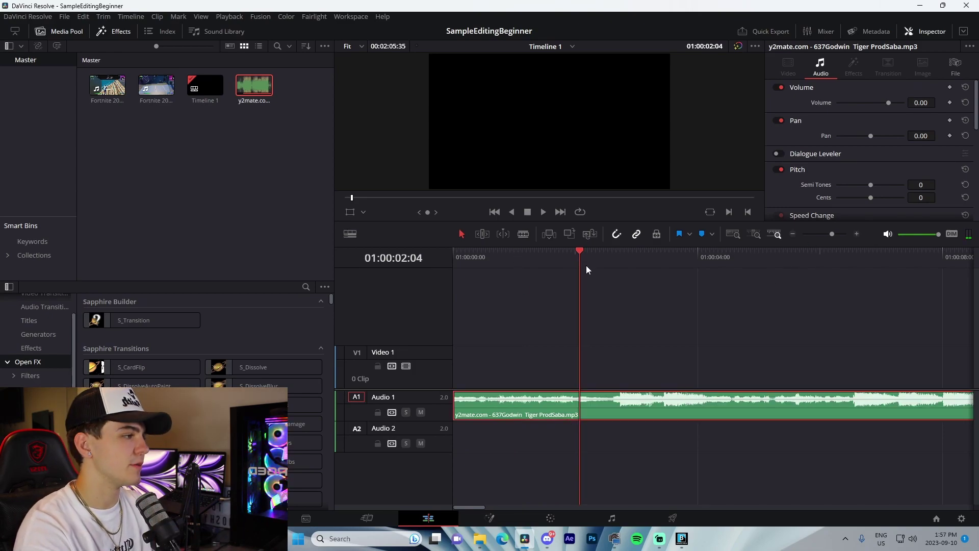
{"action": "left_click_drag", "start_coordinate": [586, 266], "coordinate": [620, 270]}
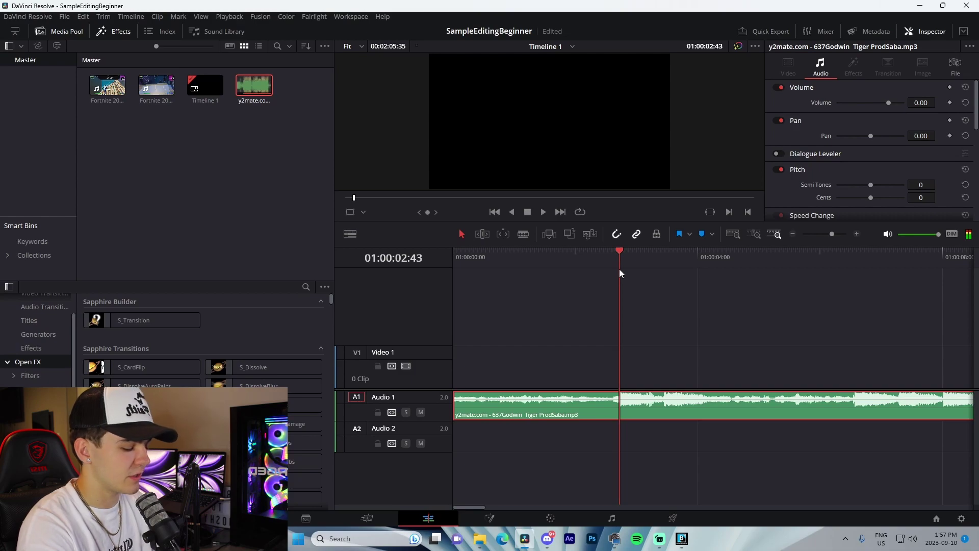
{"action": "key", "text": "m"}
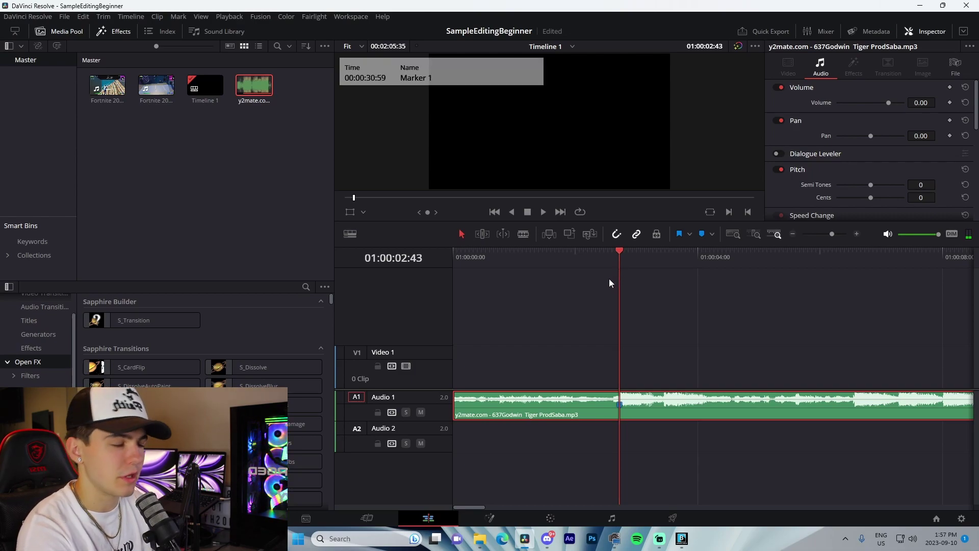
Play the song on to the next strong beat and add a second clip marker at 01:00:06:33.
{"action": "key", "text": "space"}
{"action": "scroll", "coordinate": [732, 340], "scroll_direction": "right", "scroll_amount": 3}
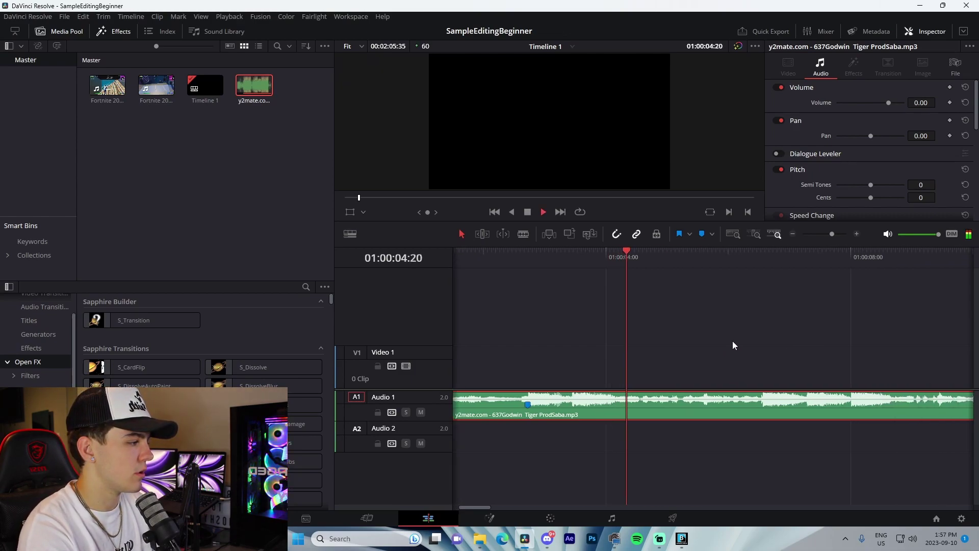
{"action": "left_click", "coordinate": [738, 292]}
{"action": "key", "text": "space"}
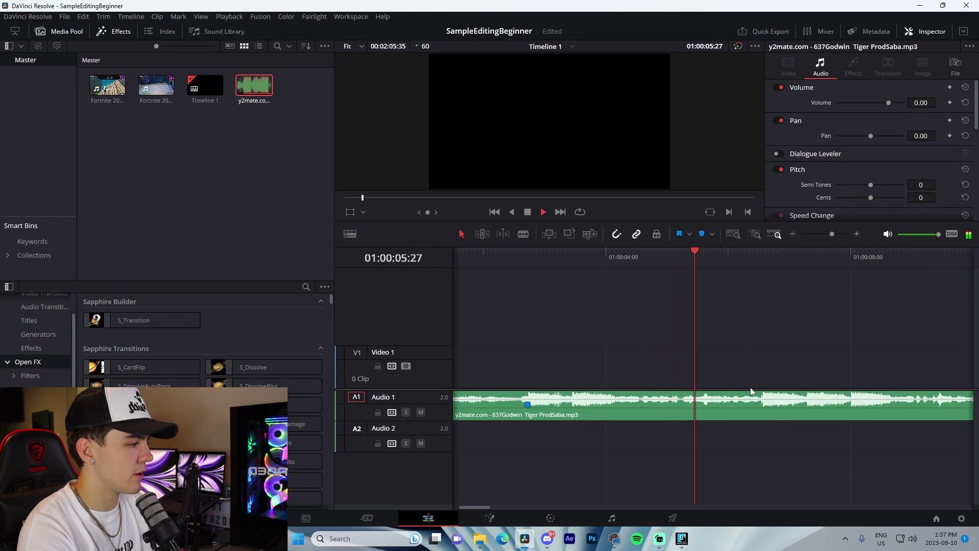
{"action": "left_click", "coordinate": [760, 402]}
{"action": "key", "text": "space"}
{"action": "left_click", "coordinate": [763, 258]}
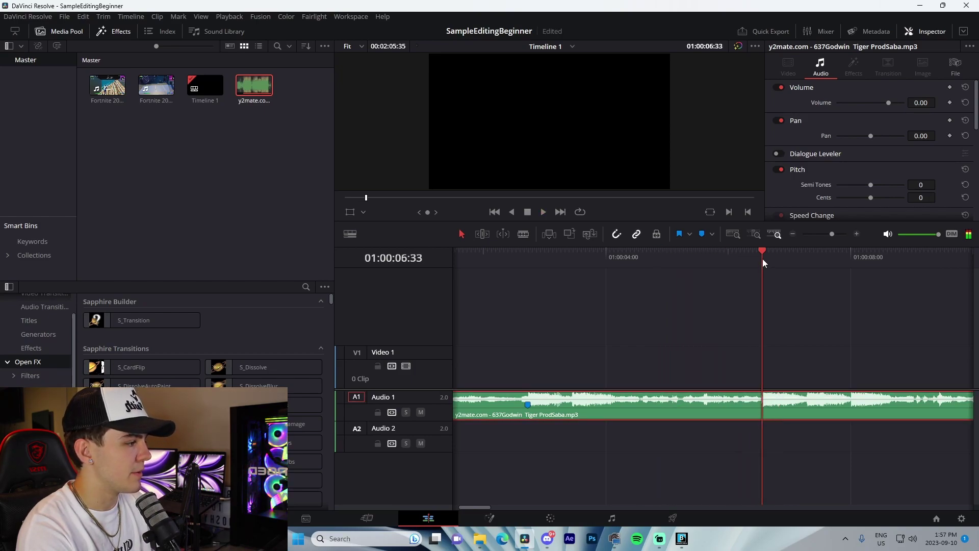
{"action": "key", "text": "m"}
Examine how closely the second marker lines up with the start of the beat in the song's waveform.
{"action": "left_click", "coordinate": [857, 233]}
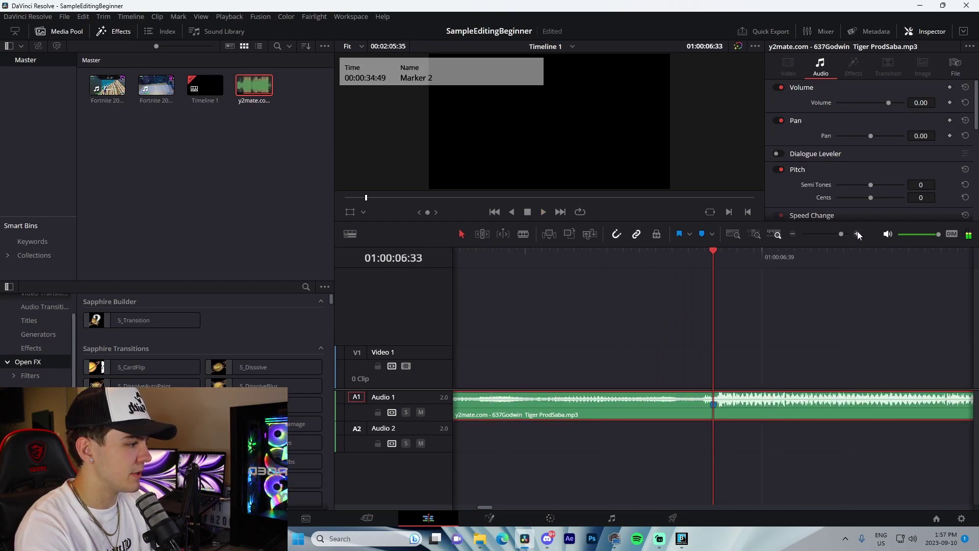
{"action": "left_click", "coordinate": [713, 404]}
{"action": "left_click", "coordinate": [647, 258]}
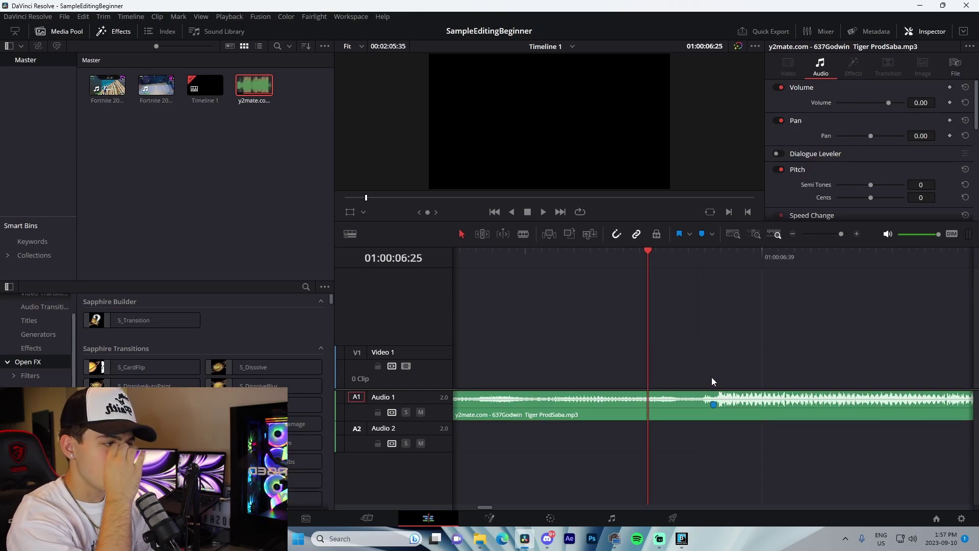
{"action": "mouse_move", "coordinate": [712, 405]}
{"action": "left_mouse_down"}
{"action": "mouse_move", "coordinate": [737, 407]}
{"action": "mouse_move", "coordinate": [723, 415]}
{"action": "left_mouse_up"}
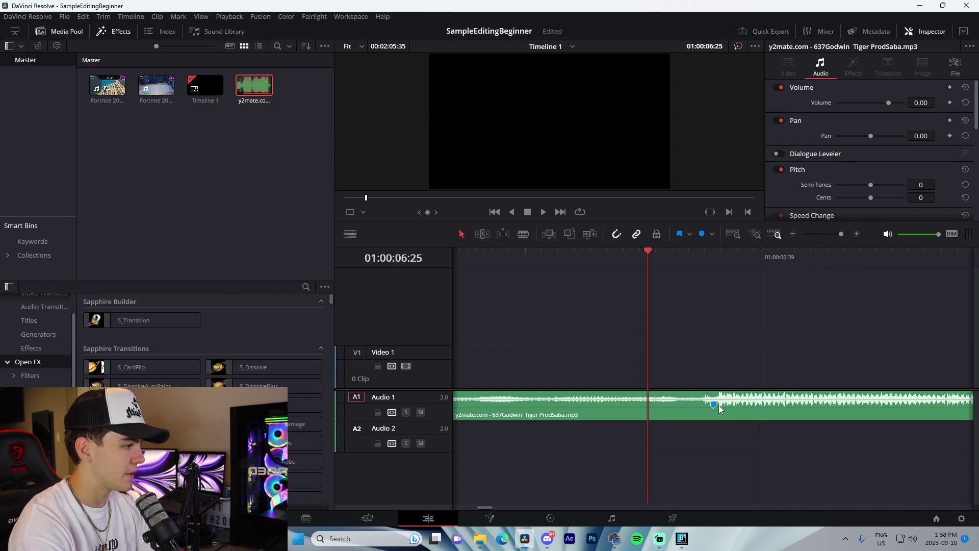
{"action": "left_click", "coordinate": [716, 403]}
{"action": "left_click", "coordinate": [791, 233]}
{"action": "left_click", "coordinate": [791, 233]}
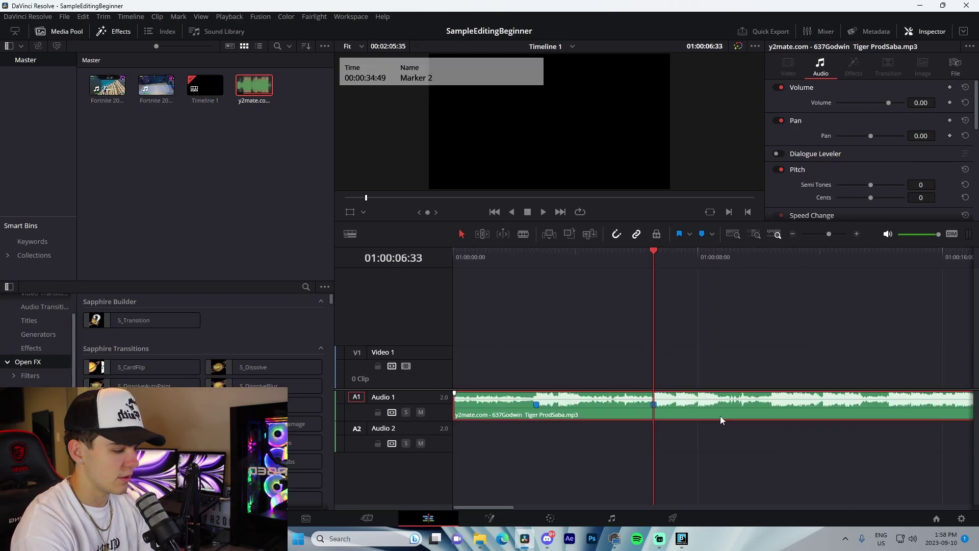
Undo the trim of the song's end, split the song at 01:00:08:13 and delete the part after the cut.
{"action": "left_click", "coordinate": [699, 414]}
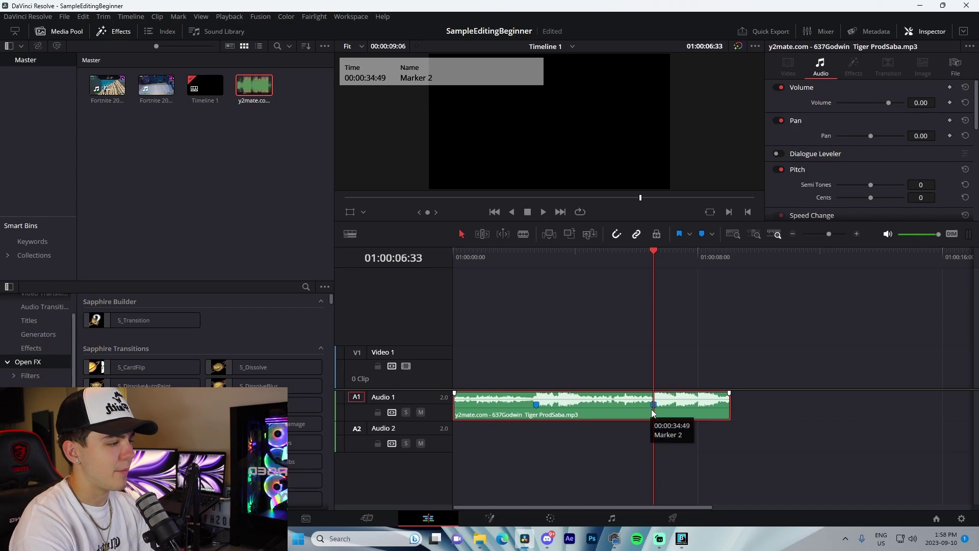
{"action": "key", "text": "ctrl+z"}
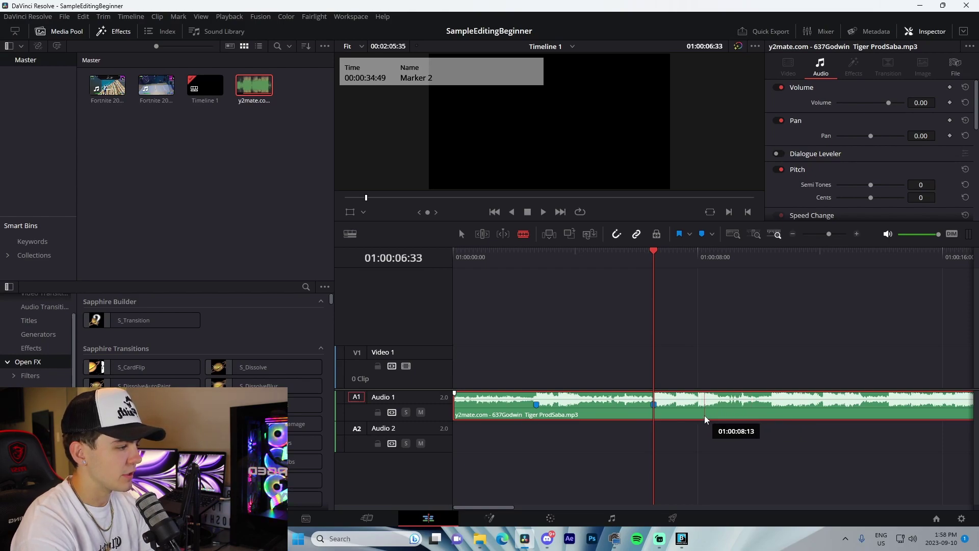
{"action": "left_click", "coordinate": [704, 415]}
{"action": "key", "text": "a"}
{"action": "mouse_move", "coordinate": [729, 411]}
{"action": "left_mouse_down"}
{"action": "mouse_move", "coordinate": [750, 416]}
{"action": "mouse_move", "coordinate": [725, 416]}
{"action": "left_mouse_up"}
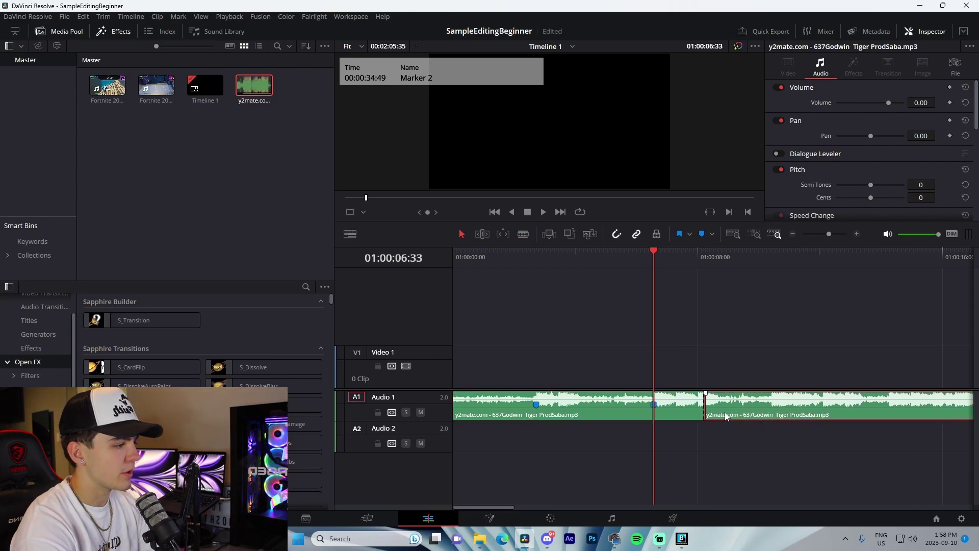
{"action": "left_click", "coordinate": [745, 420]}
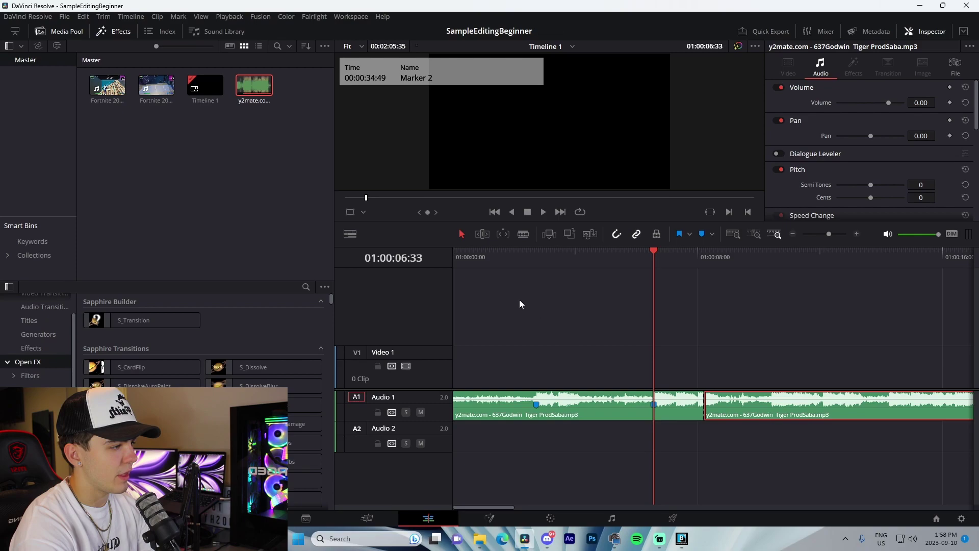
{"action": "key", "text": "Delete"}
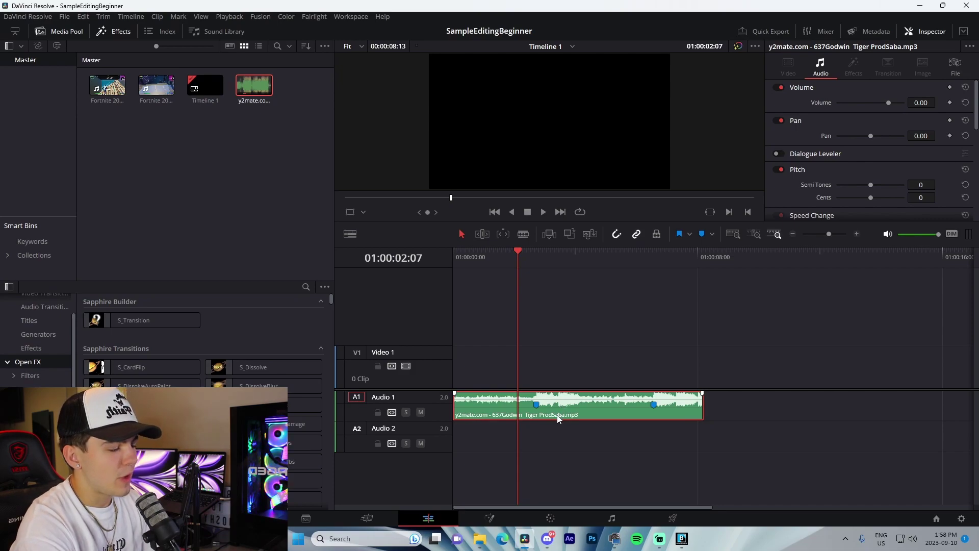
Move the shortened song to the Audio 2 track and add another clip marker between the existing two at 01:00:03:44.
{"action": "left_click_drag", "start_coordinate": [558, 419], "coordinate": [546, 439]}
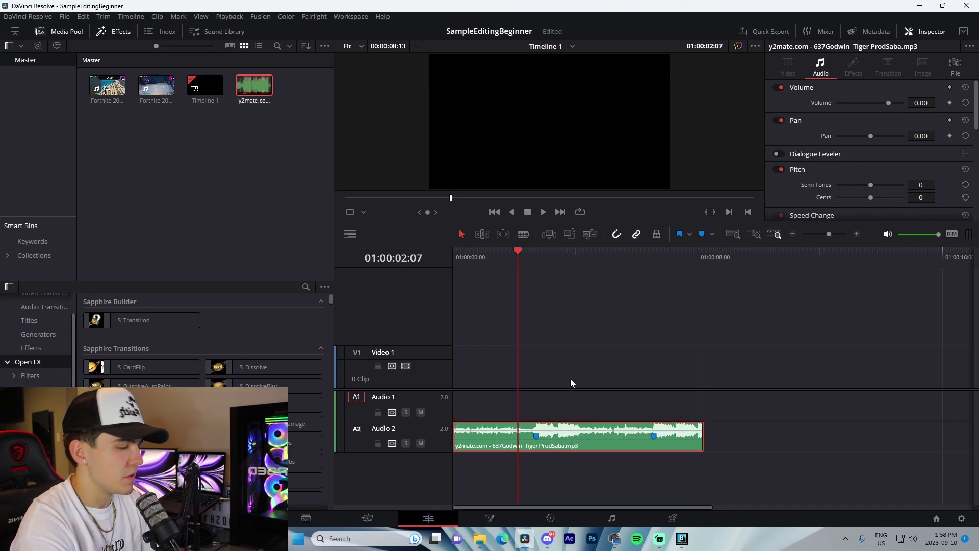
{"action": "left_click", "coordinate": [857, 234]}
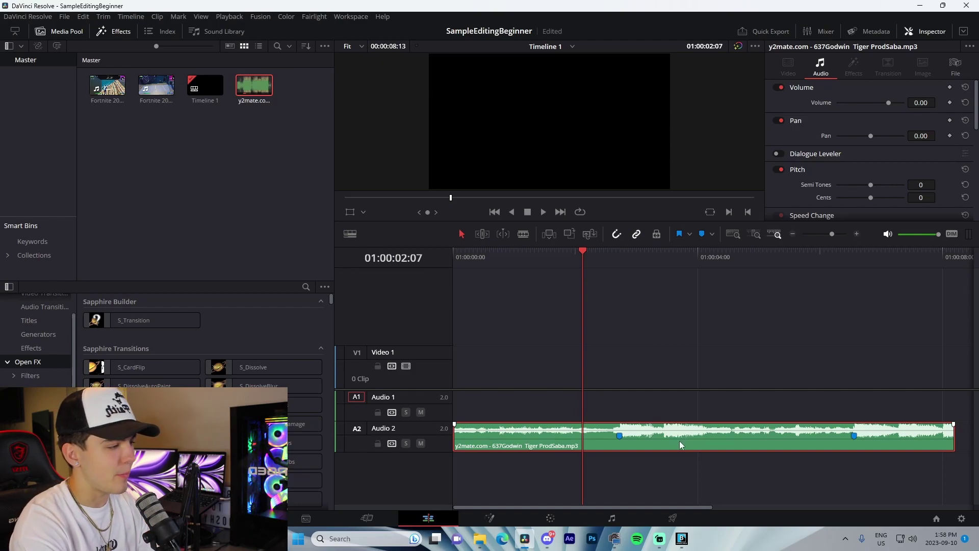
{"action": "left_click", "coordinate": [669, 408]}
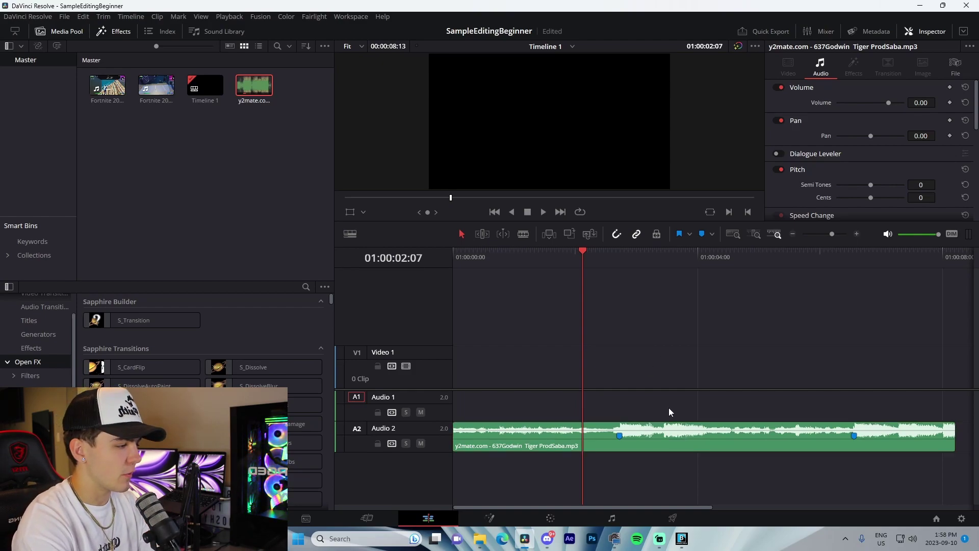
{"action": "left_click", "coordinate": [692, 434]}
{"action": "key", "text": "m"}
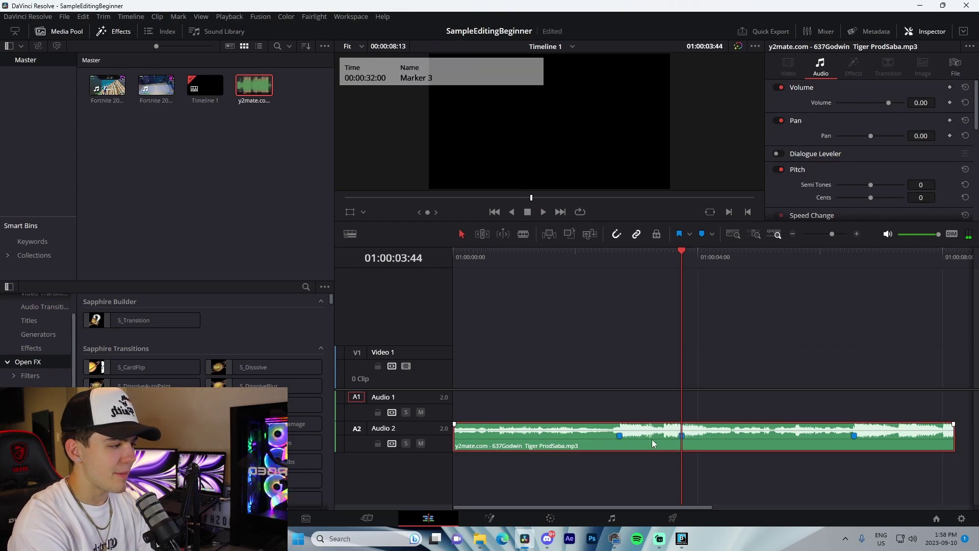
Add a clip marker to the song at 01:00:07:27, trim the song's end to that marker and play it back.
{"action": "left_click", "coordinate": [749, 382]}
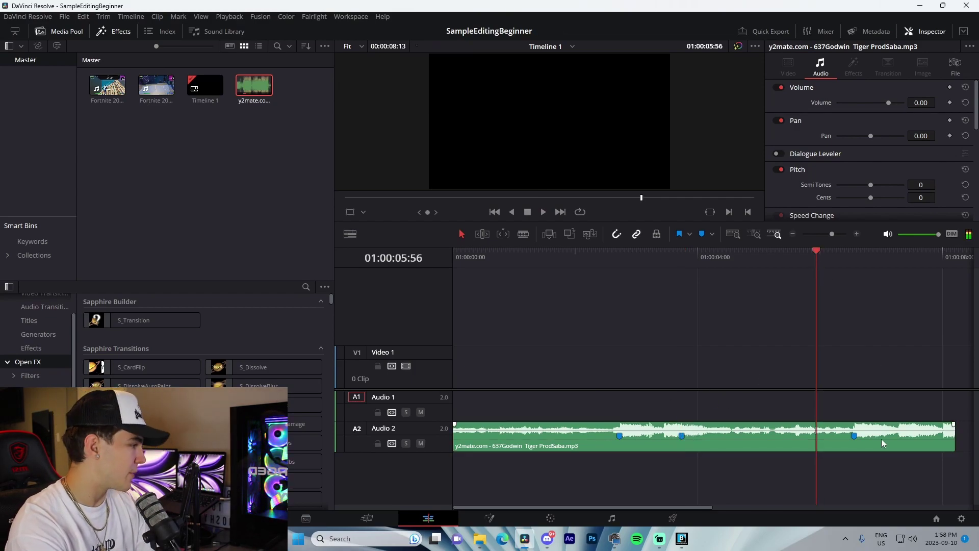
{"action": "left_click", "coordinate": [881, 440]}
{"action": "key", "text": "space"}
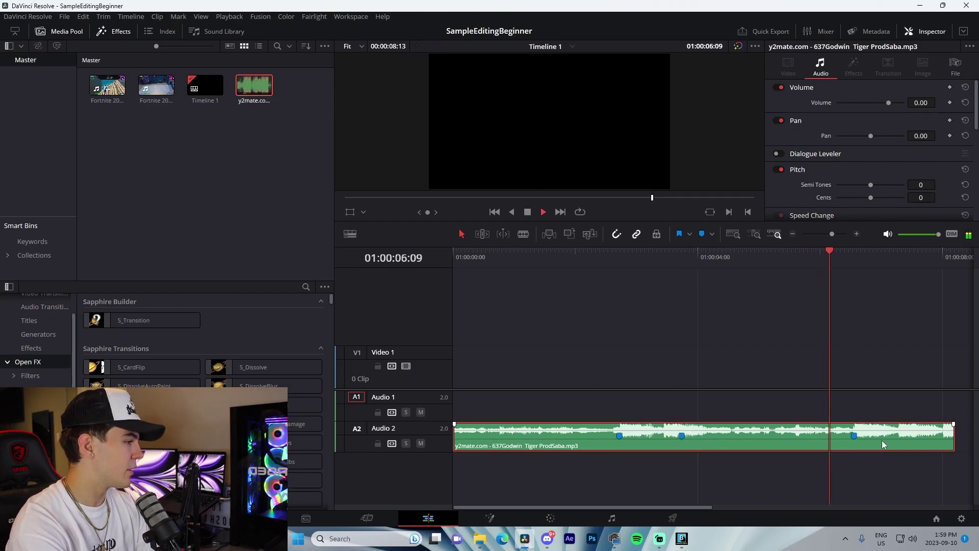
{"action": "left_click_drag", "start_coordinate": [915, 256], "coordinate": [907, 257]}
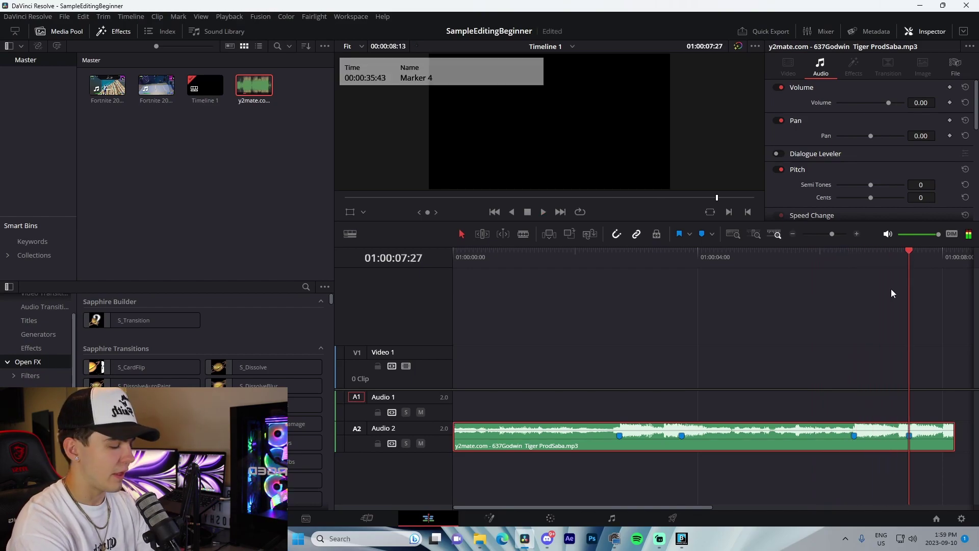
{"action": "left_click_drag", "start_coordinate": [952, 440], "coordinate": [894, 439]}
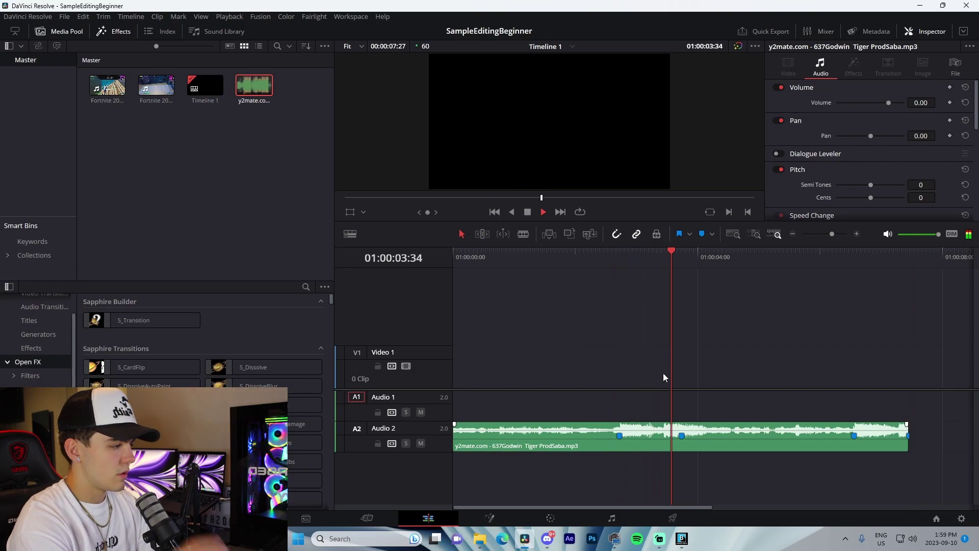
{"action": "key", "text": "space"}
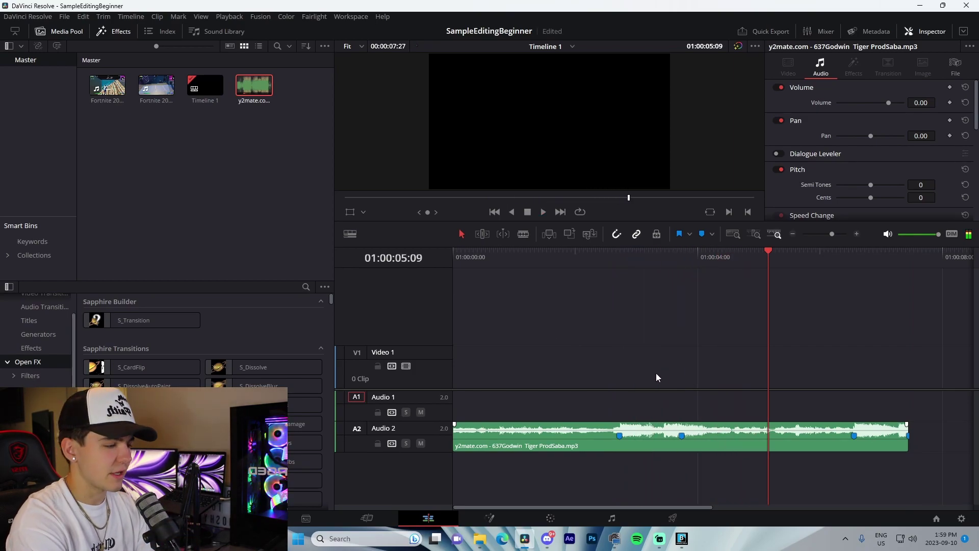
Load the first Fortnite clip for preview, set a short in/out range around the shot and add a marker on it at 00:00:11:57.
{"action": "key", "text": "Home"}
{"action": "double_click", "coordinate": [109, 79]}
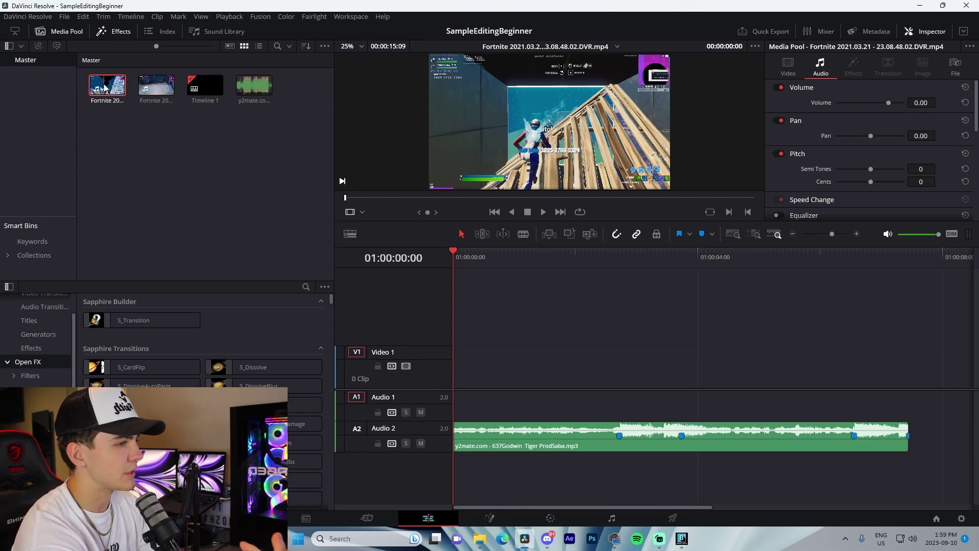
{"action": "left_click_drag", "start_coordinate": [519, 198], "coordinate": [658, 233]}
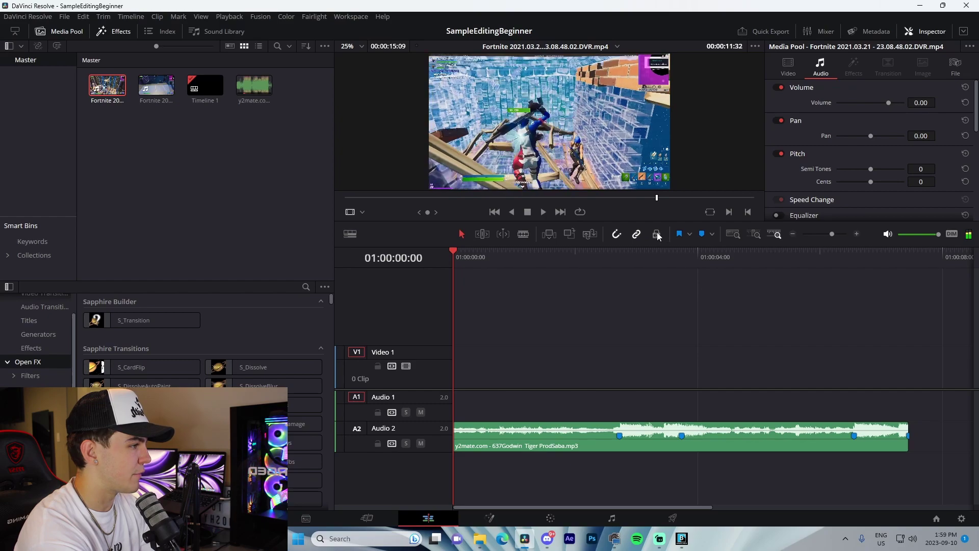
{"action": "left_click", "coordinate": [730, 212]}
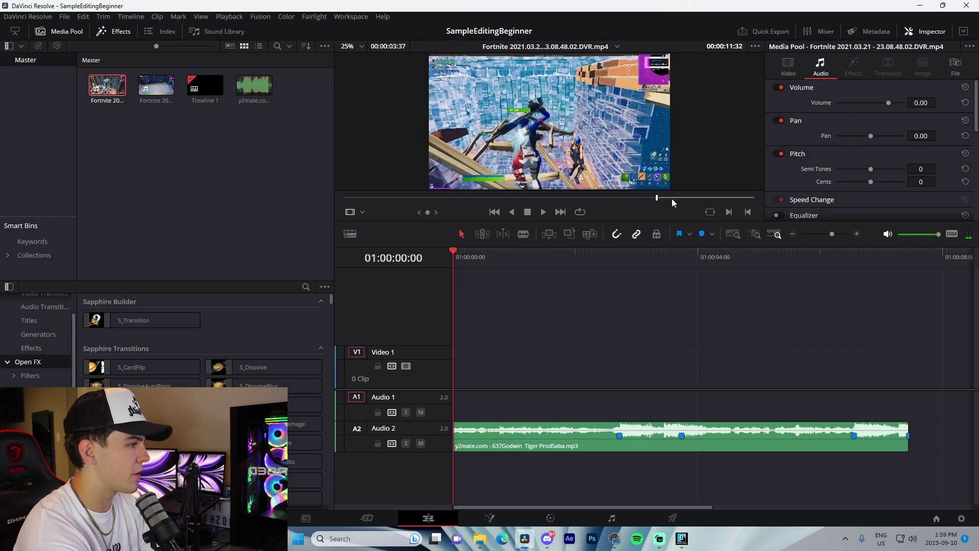
{"action": "mouse_move", "coordinate": [662, 198]}
{"action": "left_mouse_down"}
{"action": "mouse_move", "coordinate": [680, 200]}
{"action": "mouse_move", "coordinate": [669, 197]}
{"action": "left_mouse_up"}
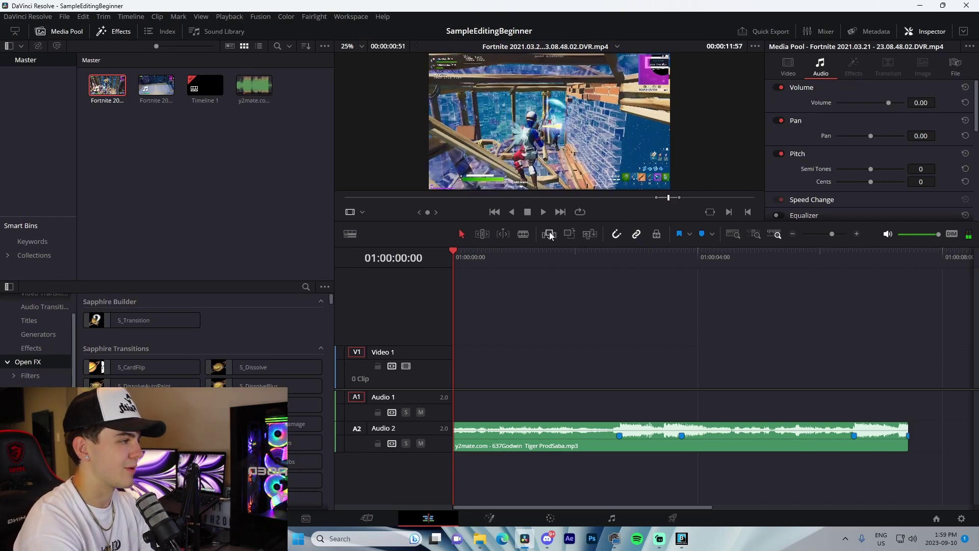
{"action": "key", "text": "m"}
Place the first Fortnite clip on Video 1 with its marker on the song's first beat marker and extend its start to the timeline's beginning.
{"action": "mouse_move", "coordinate": [114, 90]}
{"action": "left_mouse_down"}
{"action": "mouse_move", "coordinate": [535, 370]}
{"action": "mouse_move", "coordinate": [576, 363]}
{"action": "mouse_move", "coordinate": [627, 375]}
{"action": "mouse_move", "coordinate": [681, 363]}
{"action": "left_mouse_up"}
{"action": "left_click_drag", "start_coordinate": [596, 363], "coordinate": [429, 363]}
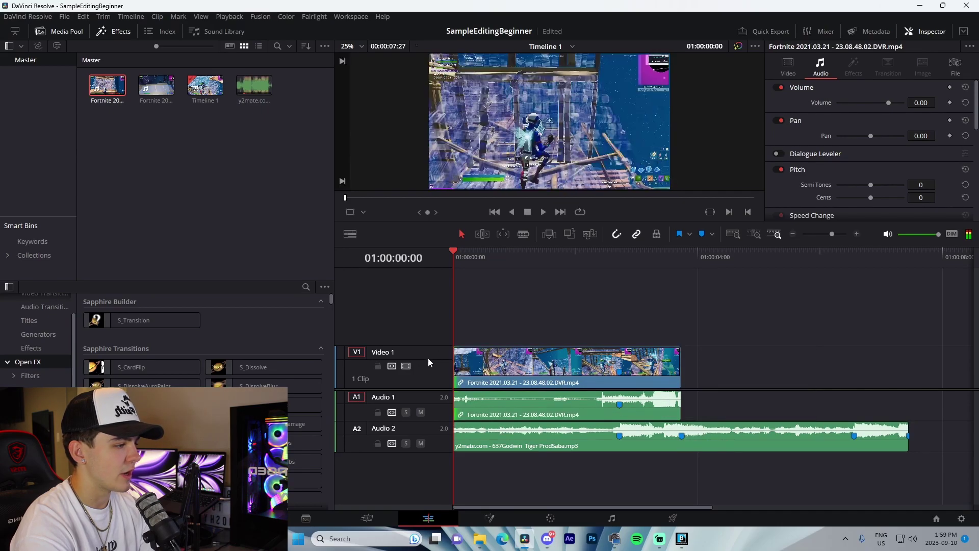
{"action": "key", "text": "space"}
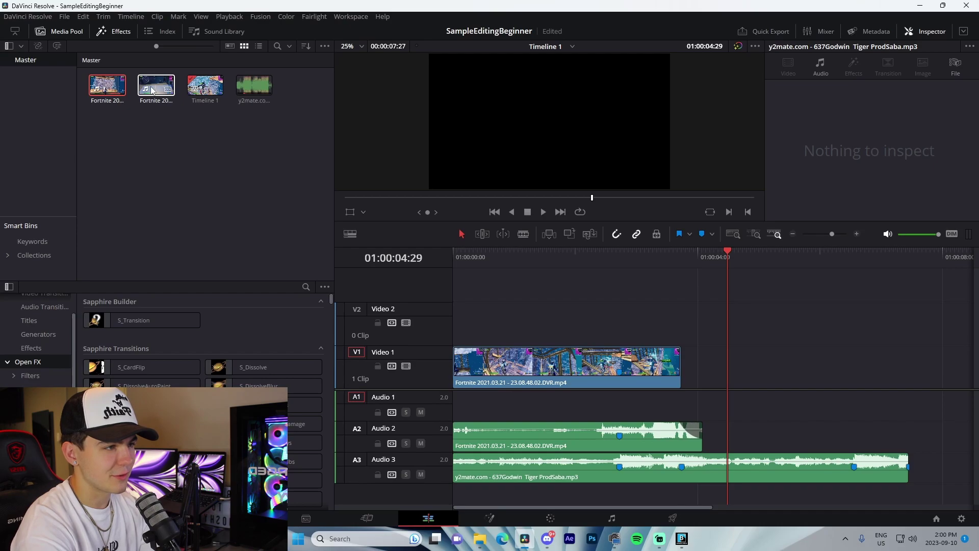
Preview the second Fortnite clip, set an in/out range around its shot and add a marker at 00:00:28:24.
{"action": "left_click", "coordinate": [152, 90]}
{"action": "left_click_drag", "start_coordinate": [478, 202], "coordinate": [739, 197]}
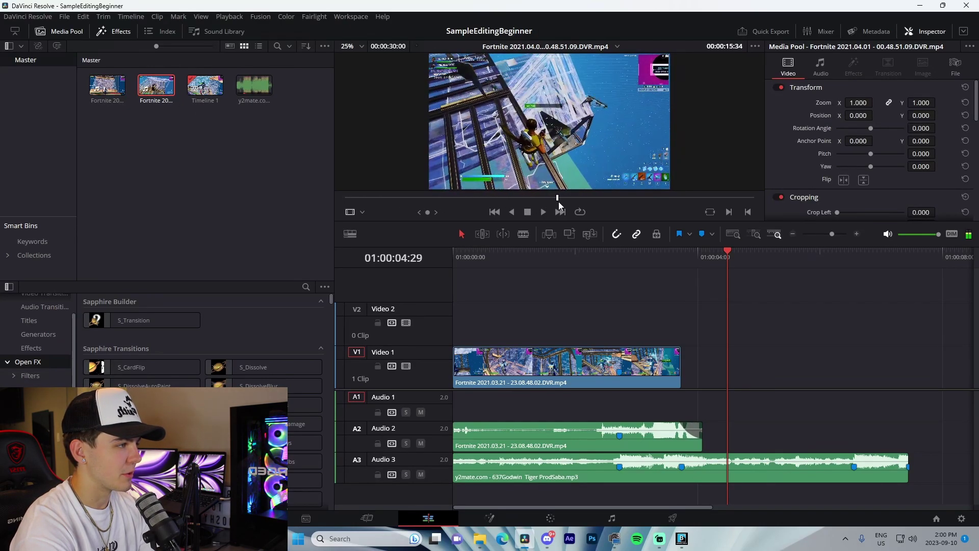
{"action": "key", "text": "o"}
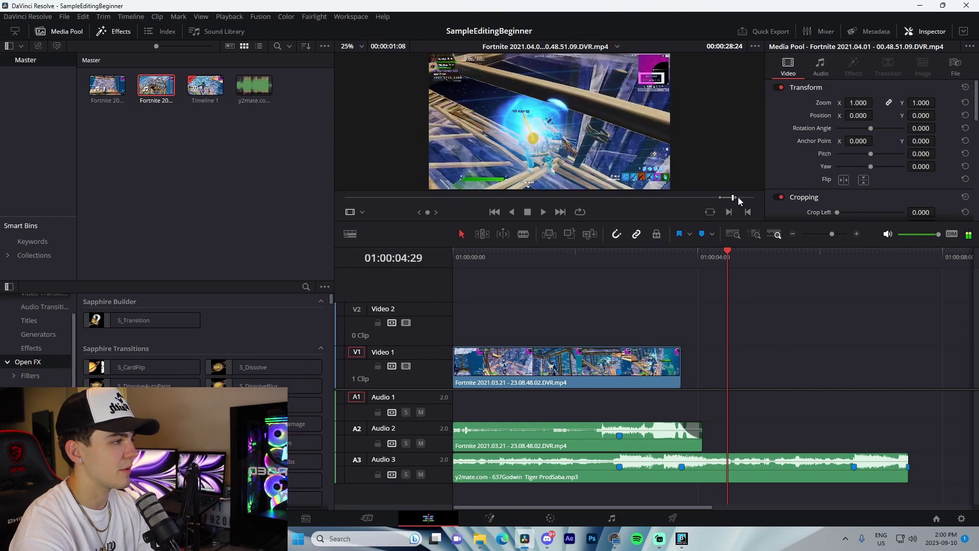
{"action": "scroll", "coordinate": [556, 124], "scroll_direction": "up", "scroll_amount": 4}
{"action": "scroll", "coordinate": [576, 108], "scroll_direction": "down", "scroll_amount": 5}
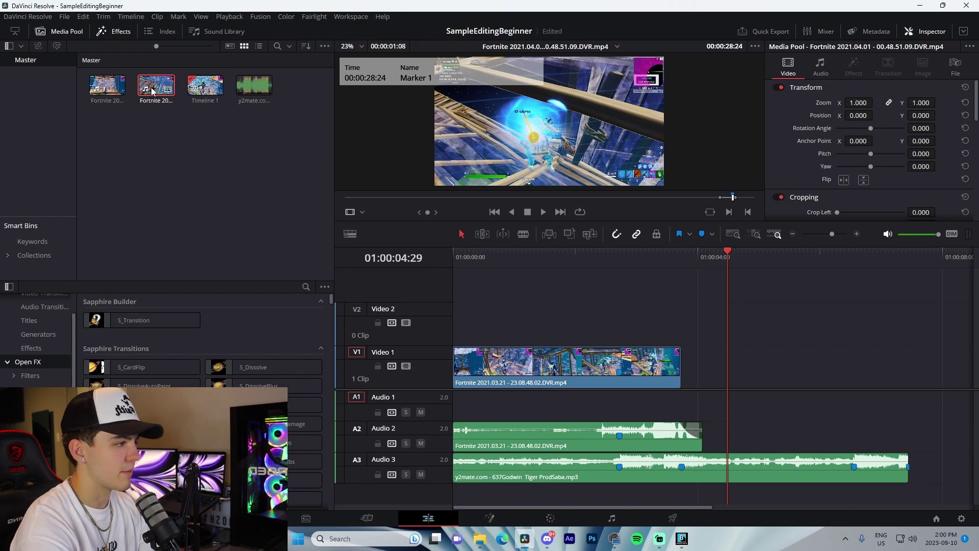
Place the second Fortnite clip after the first, aligning its marker with the beat at 01:00:06:33 and filling up to the song's end.
{"action": "left_click_drag", "start_coordinate": [152, 91], "coordinate": [679, 378]}
{"action": "left_click_drag", "start_coordinate": [867, 365], "coordinate": [881, 393]}
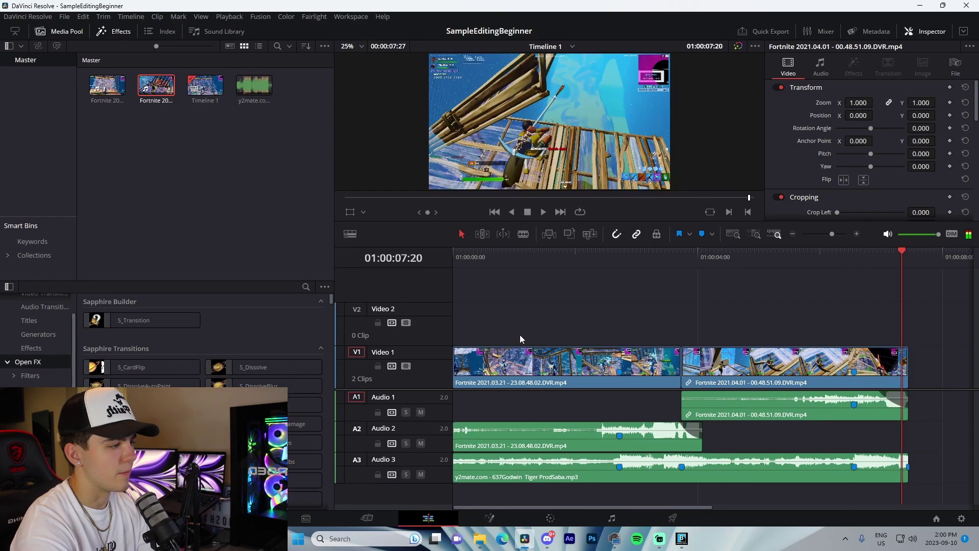
{"action": "left_click", "coordinate": [567, 256]}
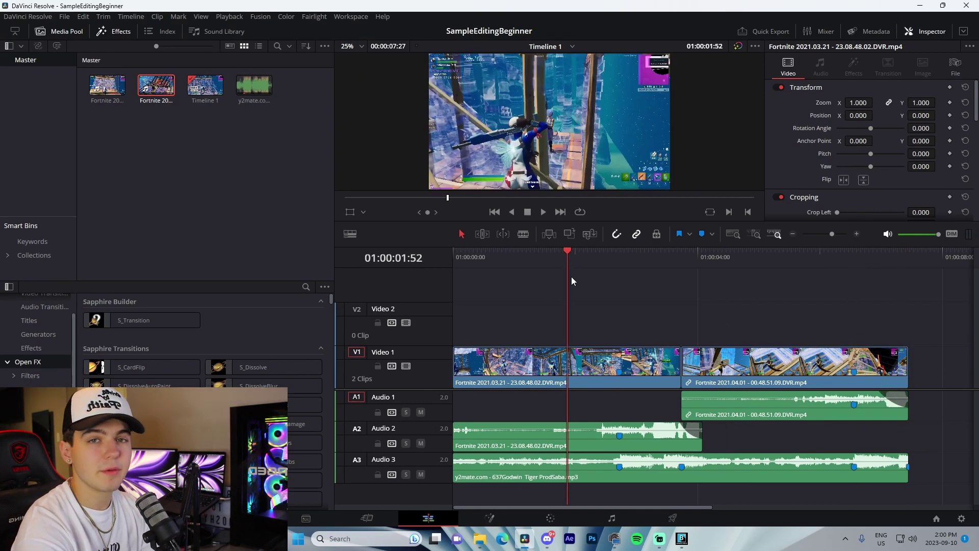
Show the Retime Controls on the first gameplay clip and add a speed point at its shot marker, 01:00:02:43.
{"action": "left_click", "coordinate": [611, 258]}
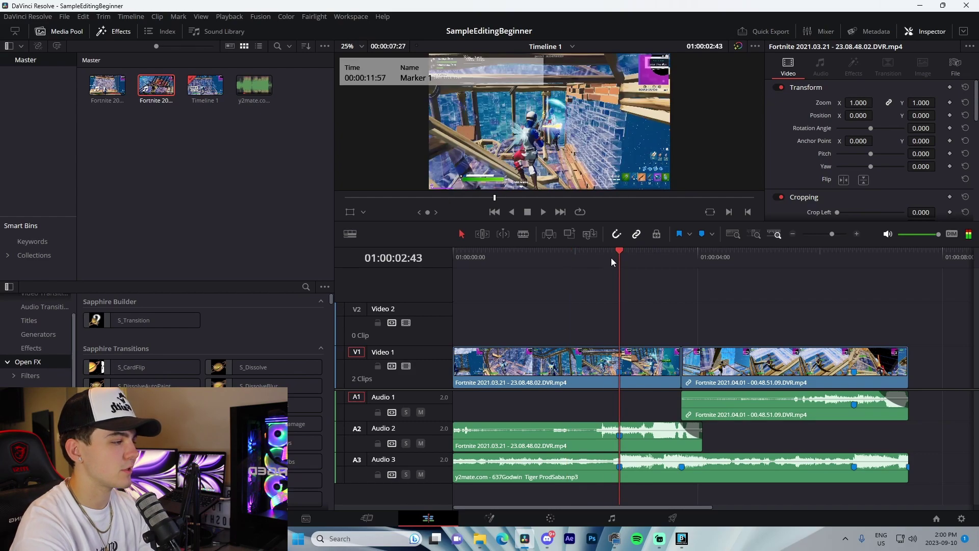
{"action": "right_click", "coordinate": [655, 372]}
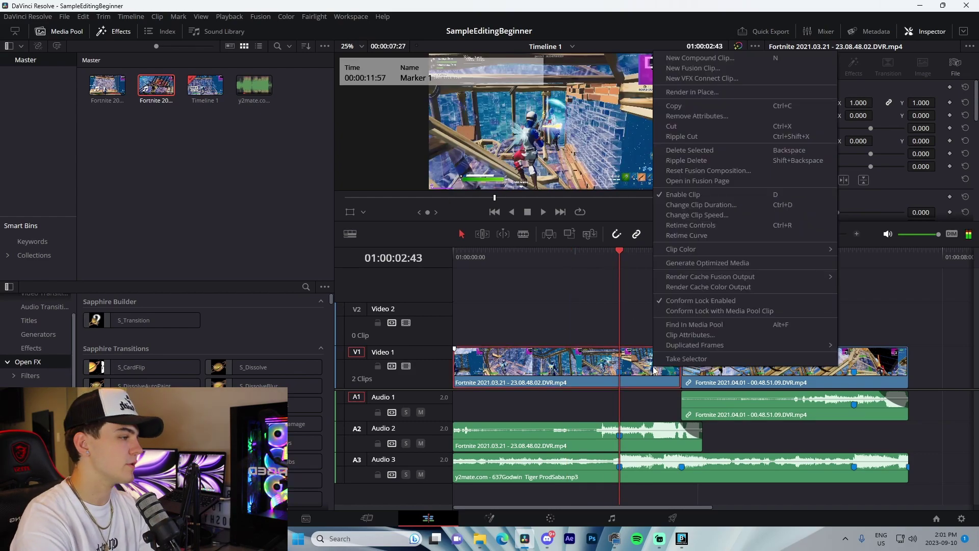
{"action": "left_click", "coordinate": [689, 226]}
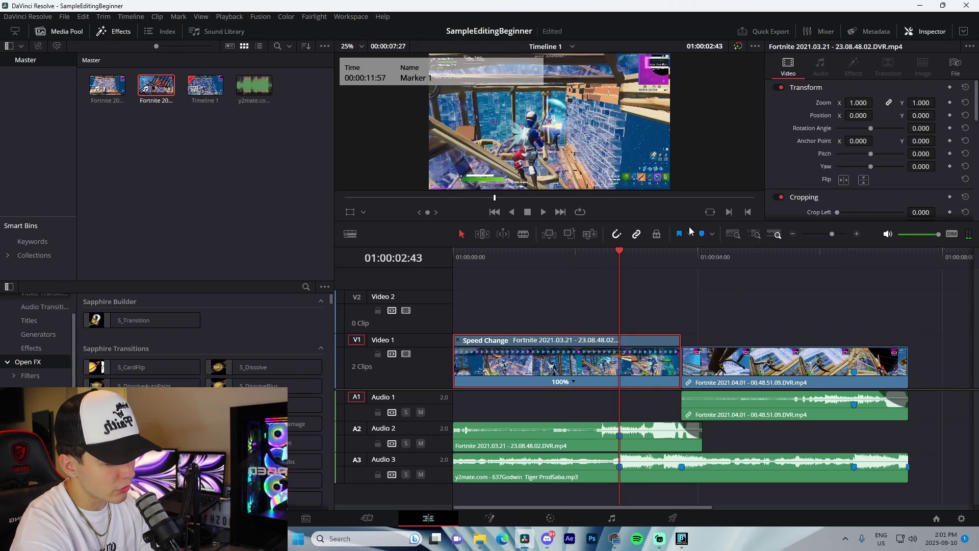
{"action": "left_click", "coordinate": [575, 382]}
{"action": "left_click", "coordinate": [643, 395]}
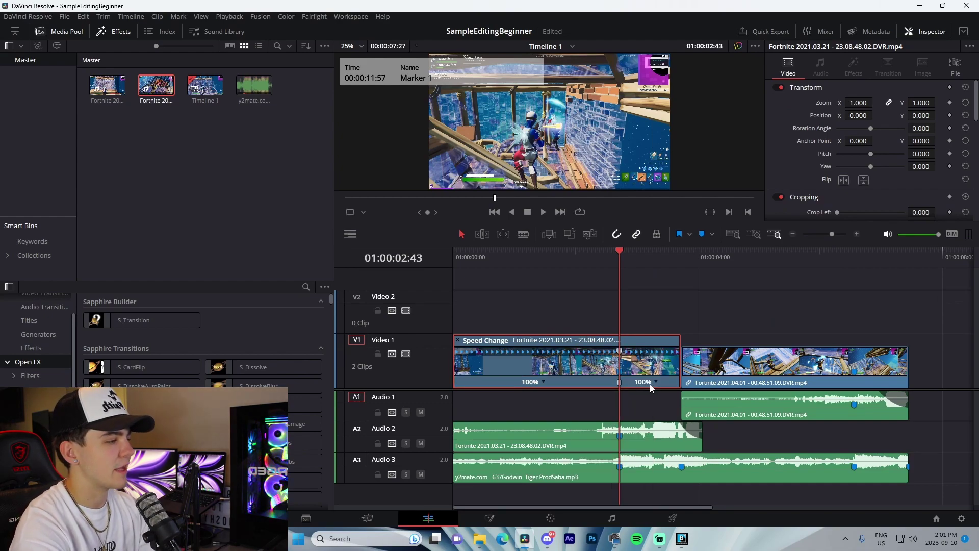
Change the first clip's speed after the speed point to 50% and trim its end back to the beat marker at 01:00:03:44.
{"action": "left_click", "coordinate": [656, 381]}
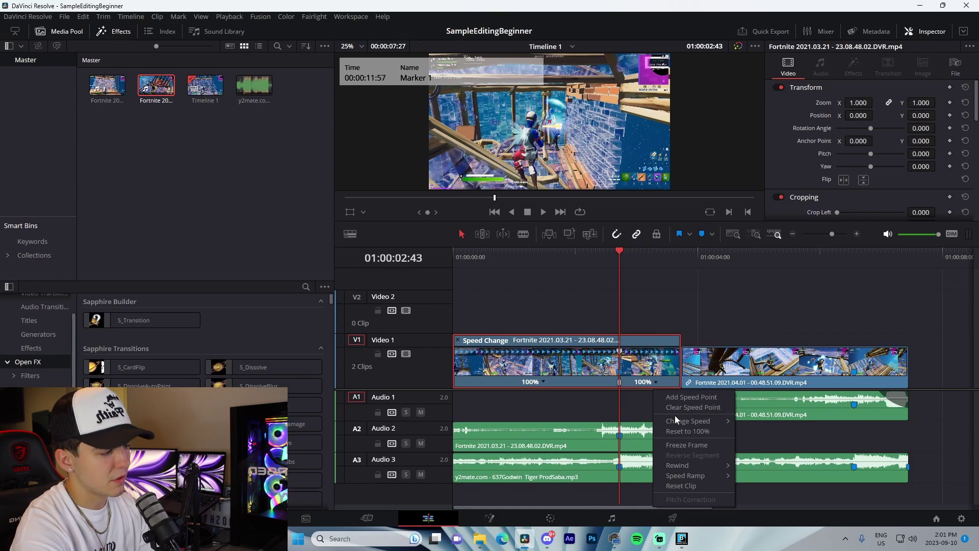
{"action": "mouse_move", "coordinate": [675, 421]}
{"action": "left_click", "coordinate": [762, 441]}
{"action": "left_click_drag", "start_coordinate": [743, 371], "coordinate": [680, 371]}
Unlink the second gameplay clip's audio and extend its video start back to the end of the first clip.
{"action": "left_click", "coordinate": [746, 369]}
{"action": "right_click", "coordinate": [777, 375]}
{"action": "left_click", "coordinate": [793, 367]}
{"action": "left_click", "coordinate": [744, 367]}
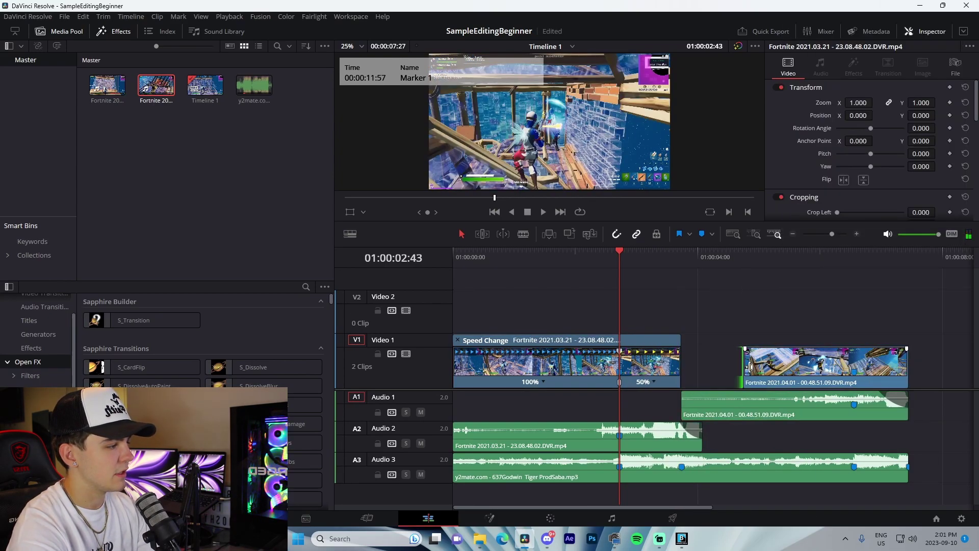
{"action": "left_click_drag", "start_coordinate": [750, 366], "coordinate": [688, 366]}
Play back the slowed section and the cut to the second clip, and close the first clip's retime controls.
{"action": "left_click", "coordinate": [579, 253]}
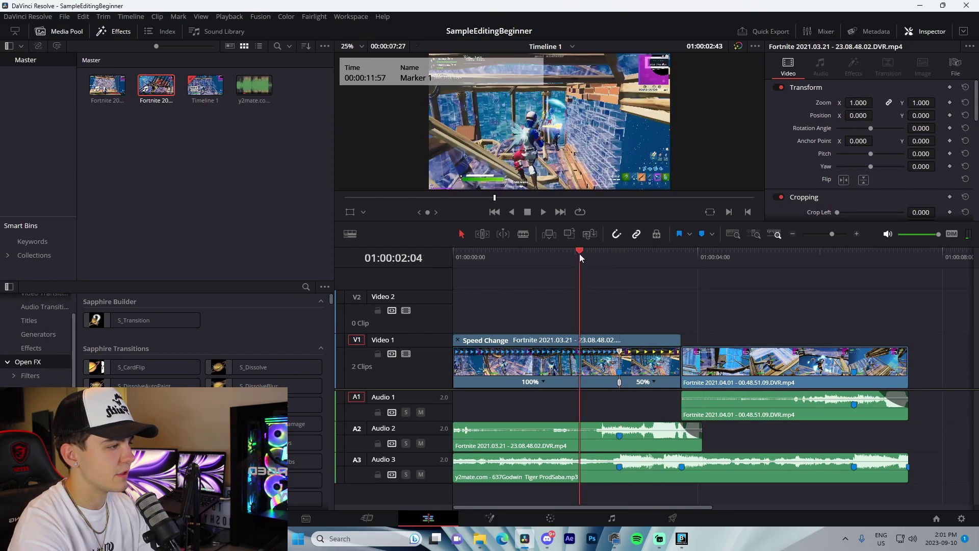
{"action": "key", "text": "space"}
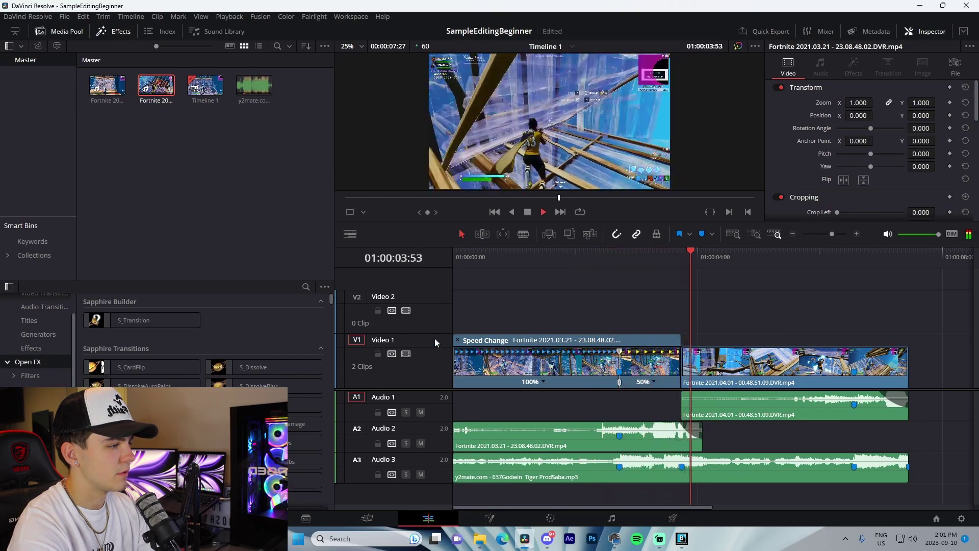
{"action": "left_click", "coordinate": [458, 340]}
Show the Retime Controls on the second gameplay clip and add a speed point at its shot marker, 01:00:06:33.
{"action": "left_click", "coordinate": [852, 258]}
{"action": "right_click", "coordinate": [870, 369]}
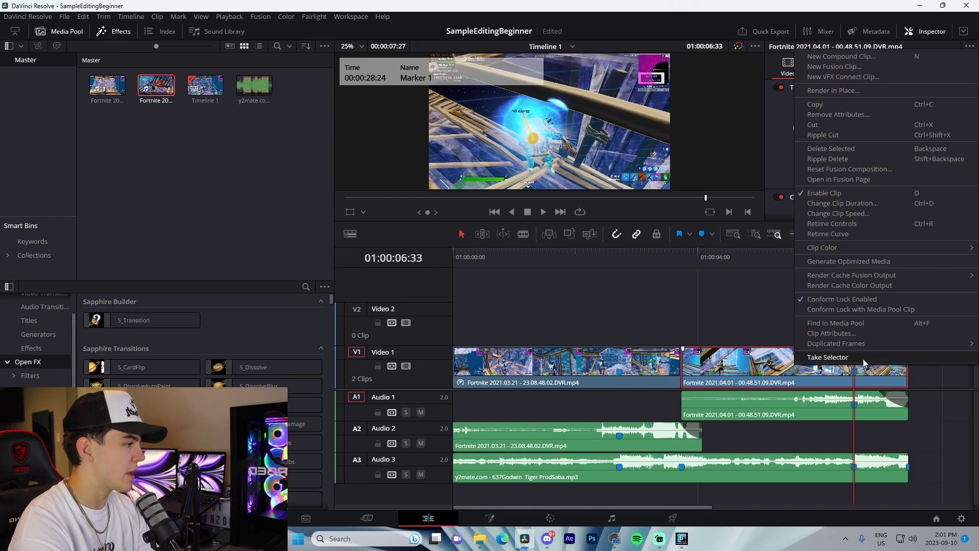
{"action": "left_click", "coordinate": [836, 233]}
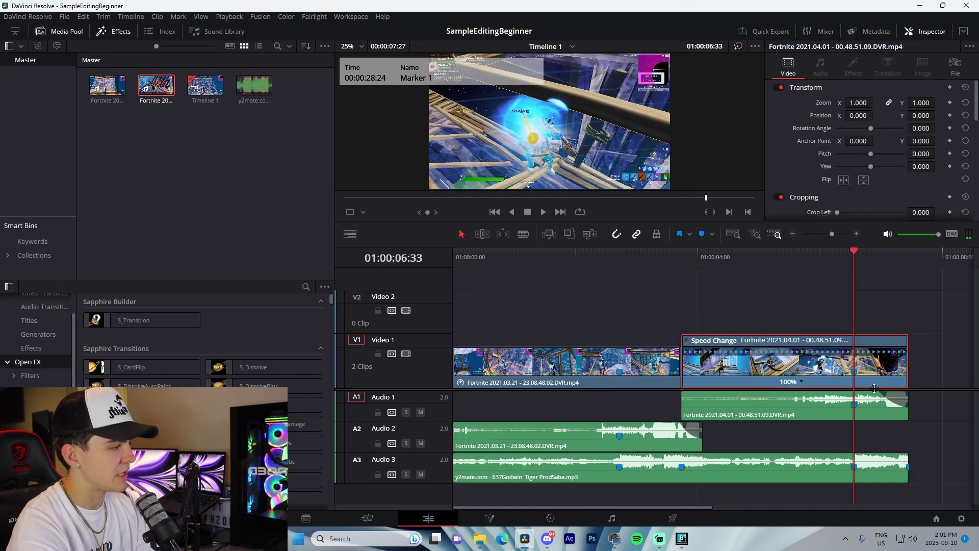
{"action": "left_click", "coordinate": [801, 382]}
{"action": "left_click", "coordinate": [824, 393]}
Change the second clip's speed after the speed point to 50%, trim its end to the song's end and close its retime controls.
{"action": "left_click", "coordinate": [887, 382]}
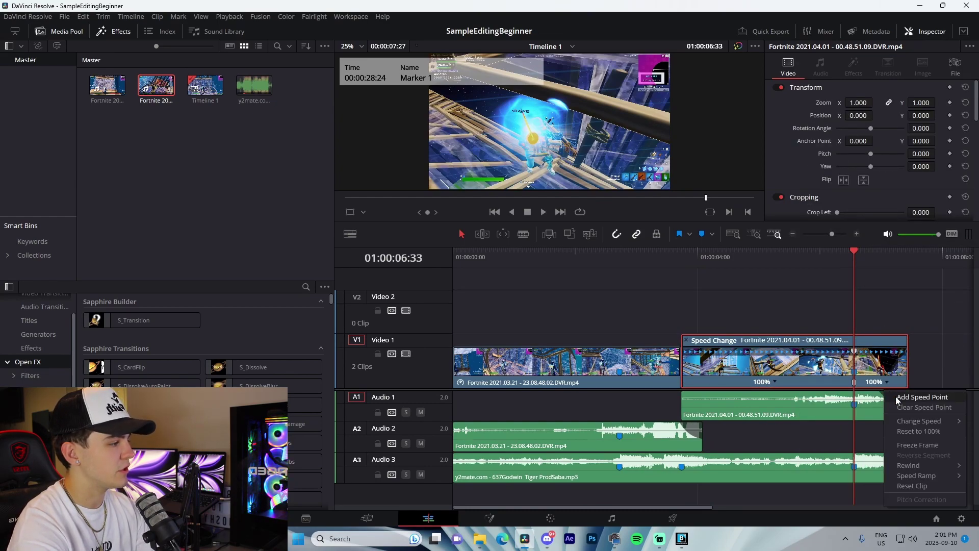
{"action": "mouse_move", "coordinate": [920, 420]}
{"action": "left_click", "coordinate": [867, 442]}
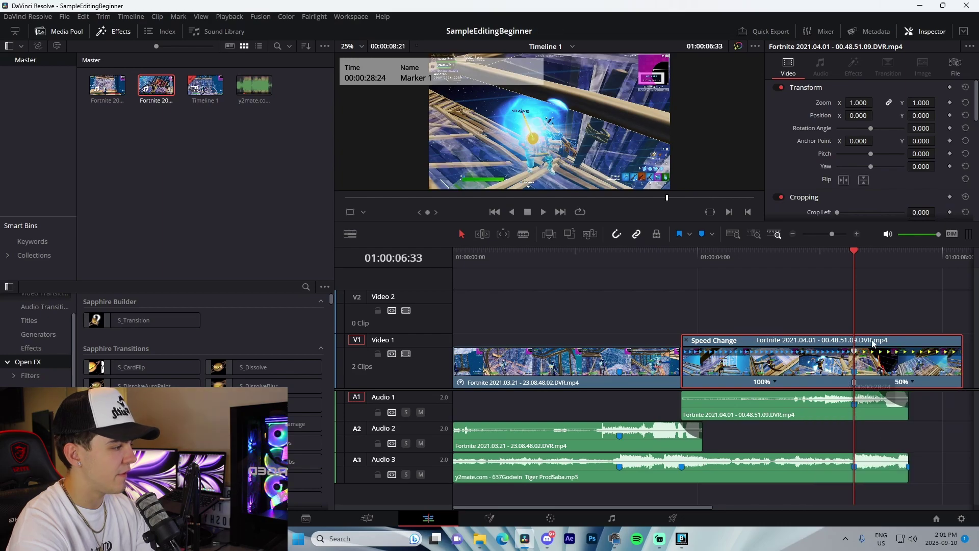
{"action": "left_click", "coordinate": [852, 319]}
{"action": "scroll", "coordinate": [847, 319], "scroll_direction": "right", "scroll_amount": 1}
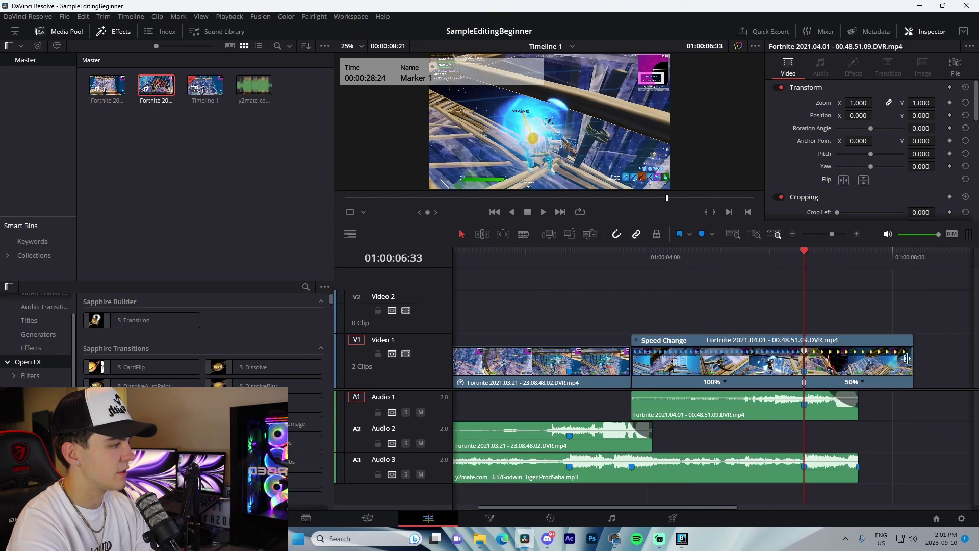
{"action": "left_click_drag", "start_coordinate": [911, 359], "coordinate": [847, 359]}
{"action": "left_click", "coordinate": [636, 339]}
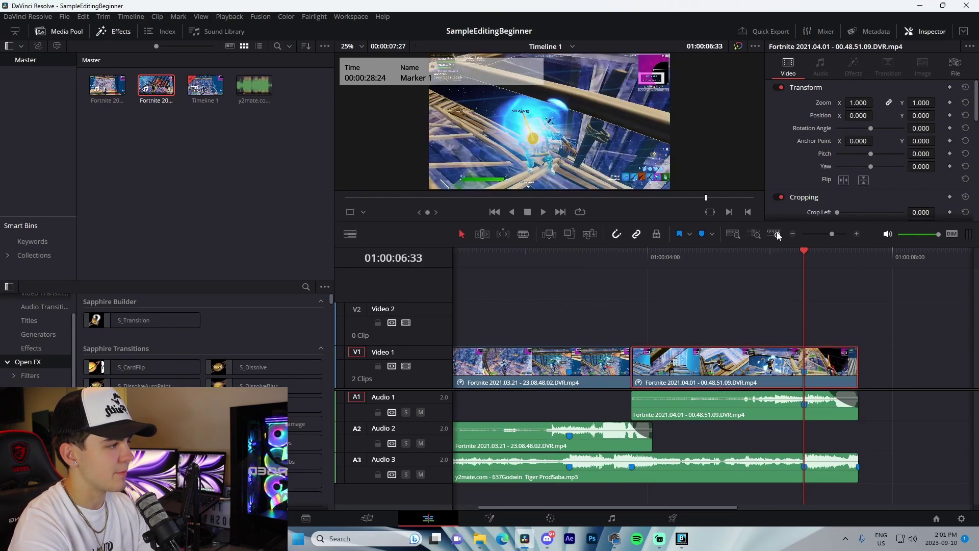
Check the slow motion in the first gameplay clip and set that clip's Retime Process to Optical Flow.
{"action": "scroll", "coordinate": [776, 209], "scroll_direction": "down", "scroll_amount": 10}
{"action": "scroll", "coordinate": [561, 337], "scroll_direction": "left", "scroll_amount": 2}
{"action": "left_click", "coordinate": [589, 252]}
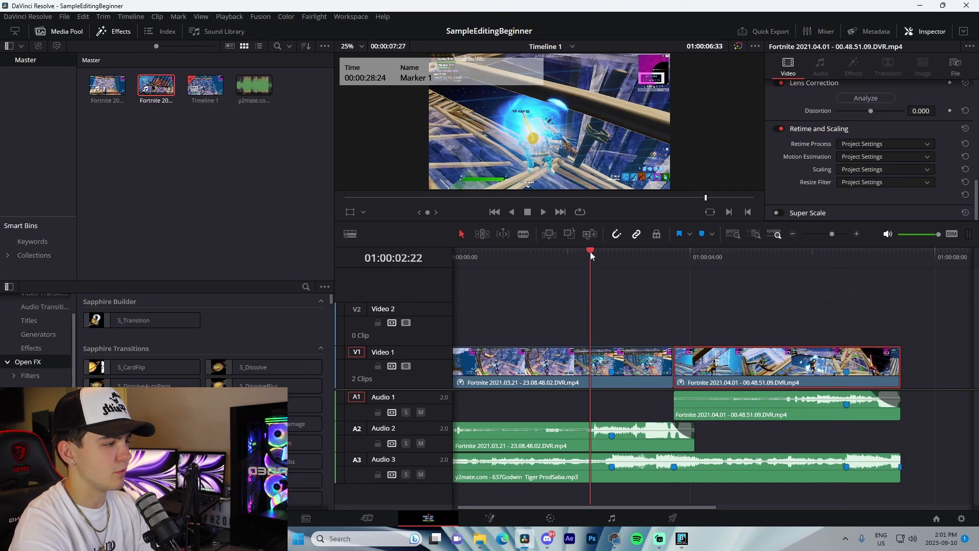
{"action": "key", "text": "space"}
{"action": "left_click", "coordinate": [628, 369]}
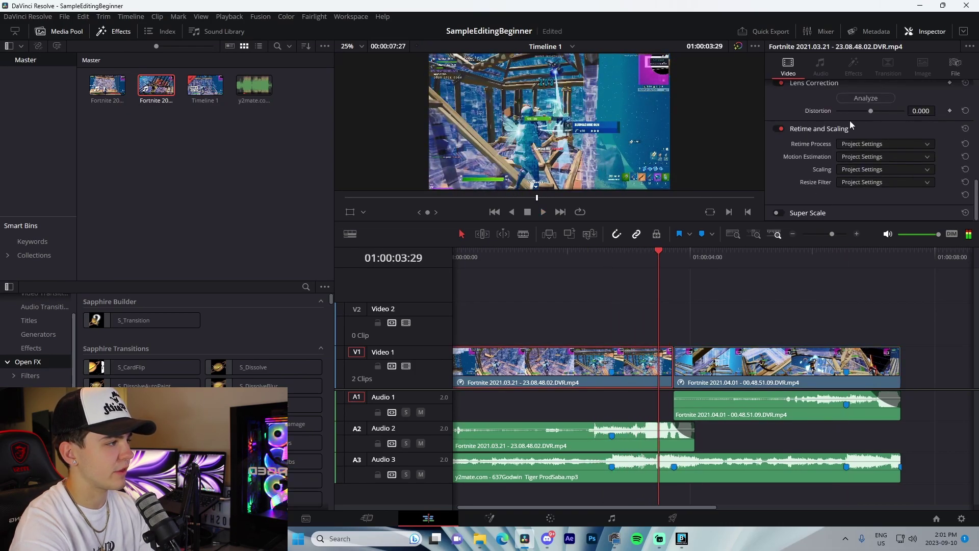
{"action": "left_click", "coordinate": [843, 145]}
{"action": "left_click", "coordinate": [862, 183]}
Replay the first clip's slow-motion section from 01:00:02:17 and return the playhead to its shot marker at 01:00:02:43.
{"action": "left_click", "coordinate": [584, 258]}
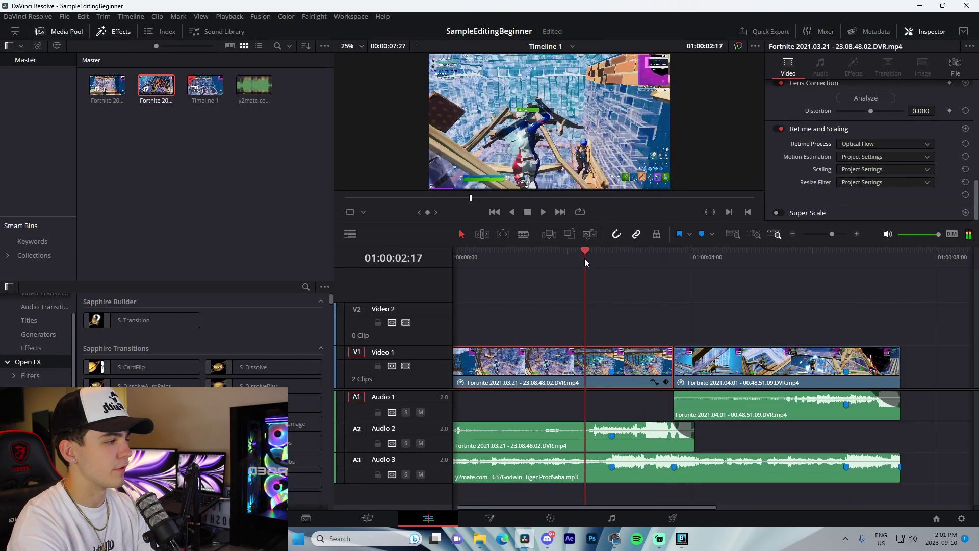
{"action": "key", "text": "space"}
{"action": "key", "text": "space"}
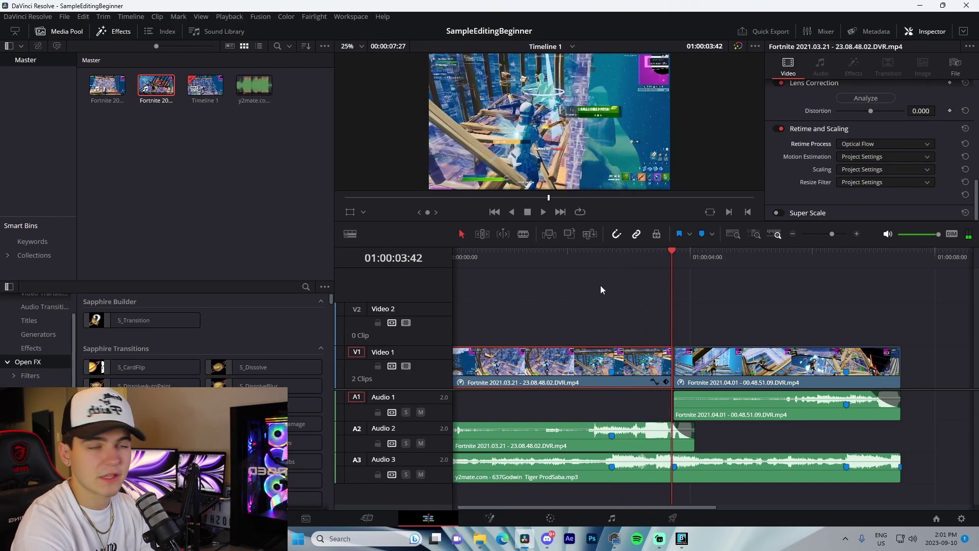
{"action": "left_click", "coordinate": [631, 299]}
{"action": "key", "text": "shift+Up"}
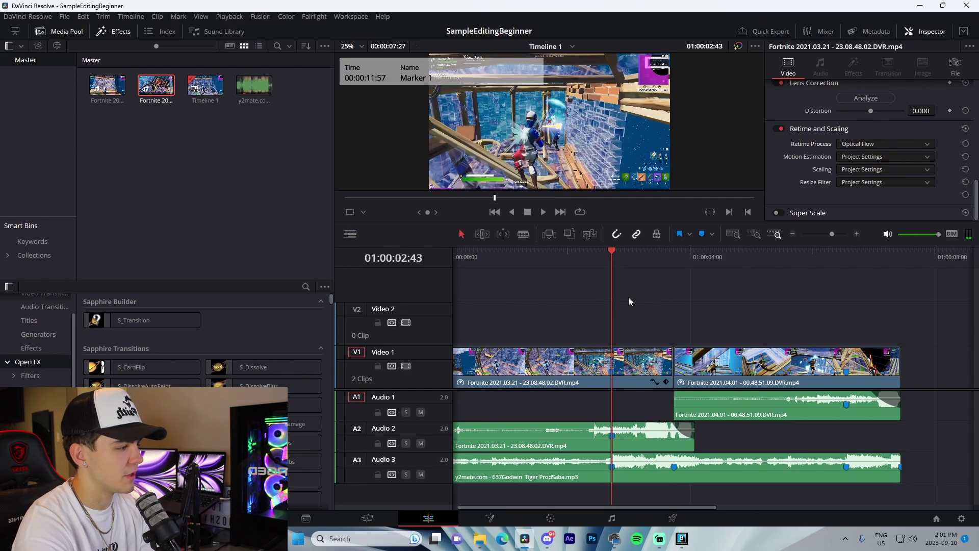
{"action": "left_click", "coordinate": [63, 350]}
{"action": "left_click", "coordinate": [28, 361]}
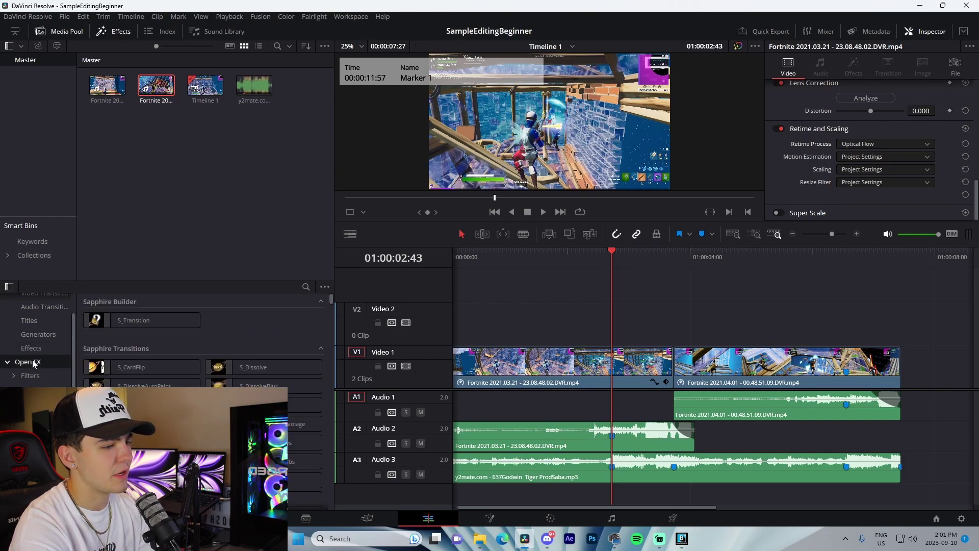
{"action": "left_click", "coordinate": [110, 29]}
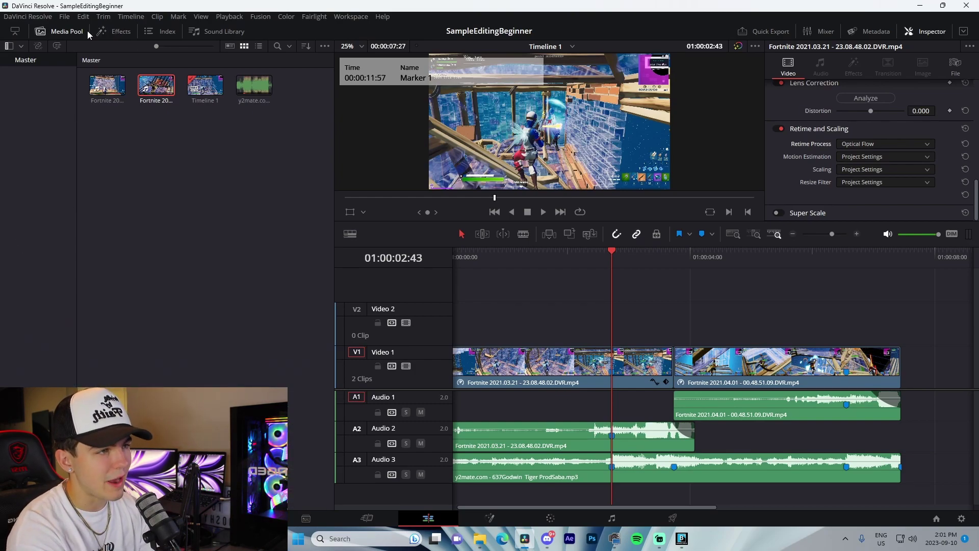
{"action": "left_click", "coordinate": [84, 32]}
{"action": "left_click", "coordinate": [105, 32]}
{"action": "left_click", "coordinate": [67, 33]}
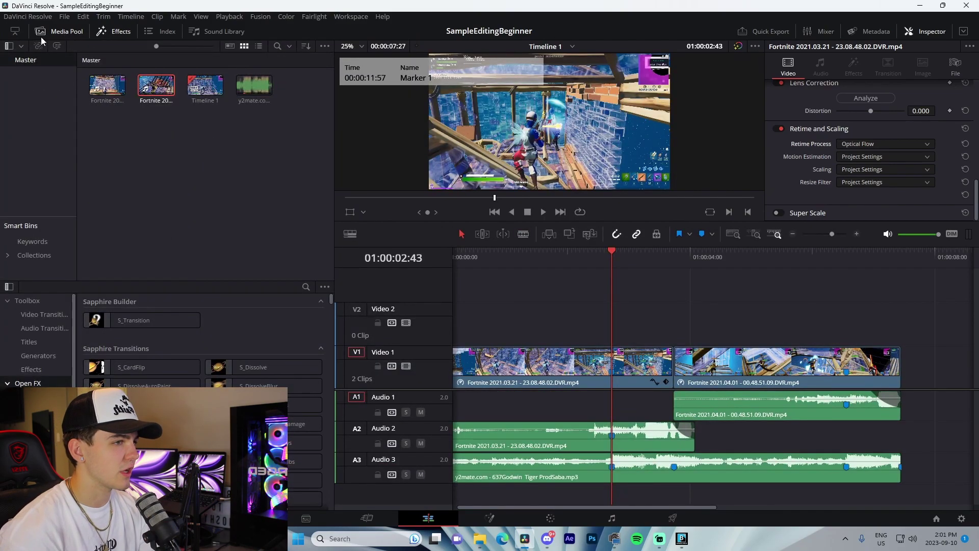
Place an Adjustment Clip on Video 2 at the first gameplay clip's shot marker and trim it to that clip's end.
{"action": "left_click", "coordinate": [35, 369]}
{"action": "left_click_drag", "start_coordinate": [111, 322], "coordinate": [819, 324]}
{"action": "left_click_drag", "start_coordinate": [911, 320], "coordinate": [673, 323]}
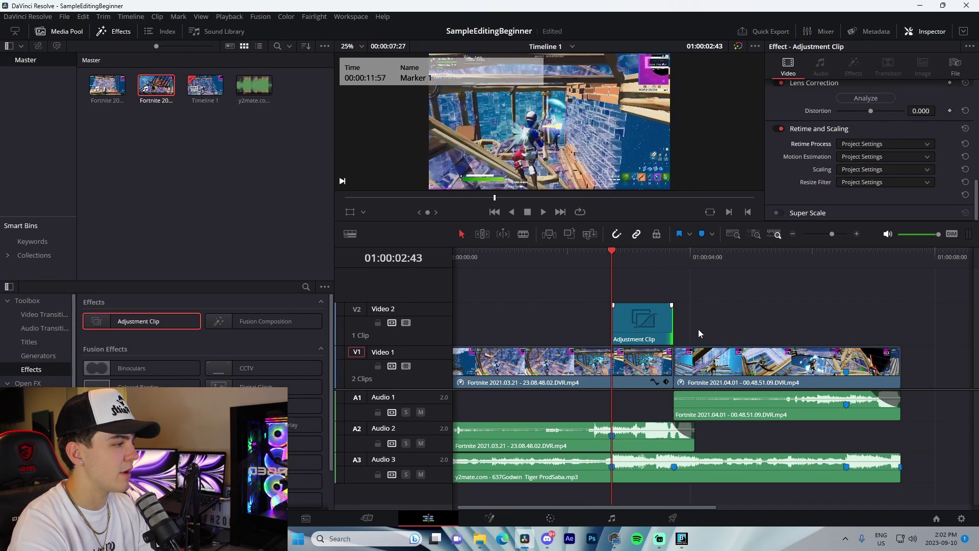
{"action": "left_click", "coordinate": [856, 234]}
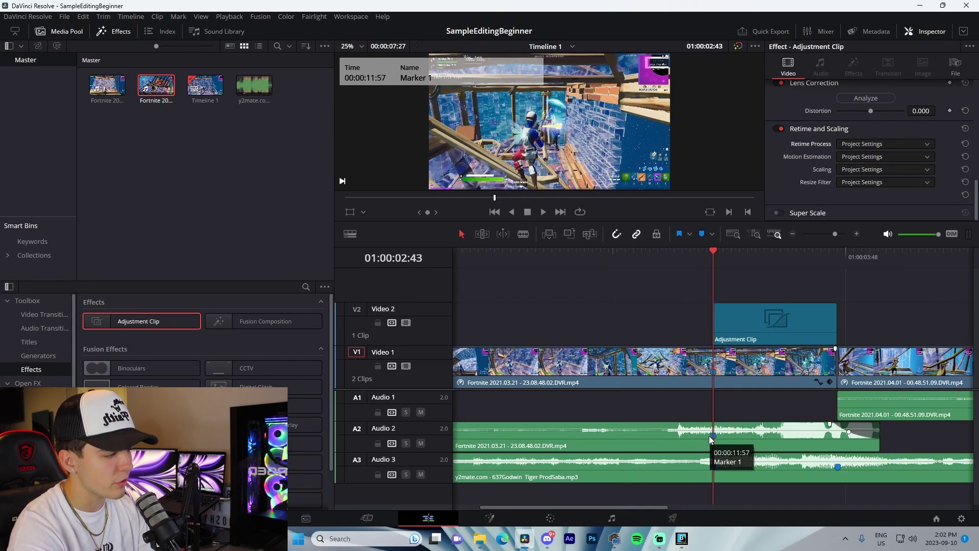
{"action": "left_click", "coordinate": [793, 234]}
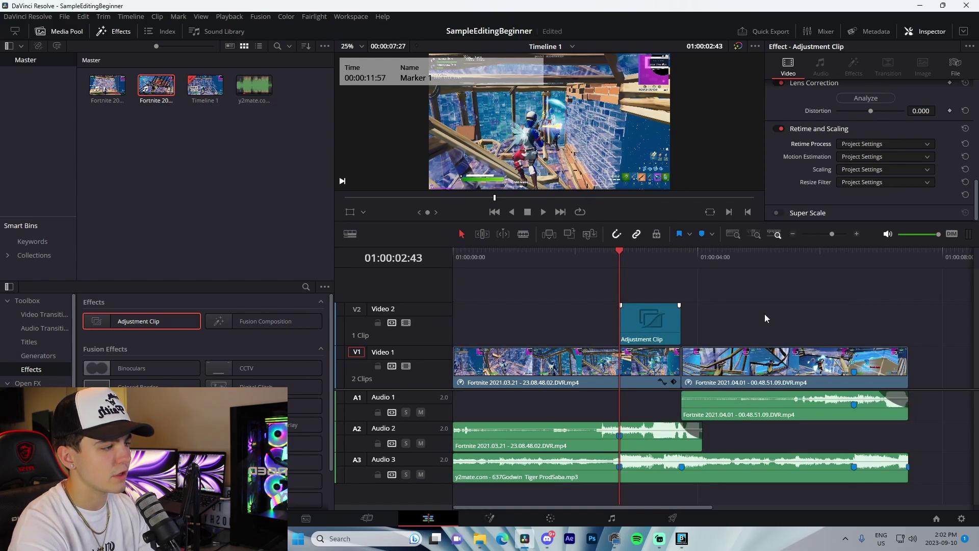
Open the adjustment clip in Fusion and add the JoshyyCleanPinkImpact.setting preset from the Presets > Davinci folder to its node graph.
{"action": "left_click", "coordinate": [632, 320]}
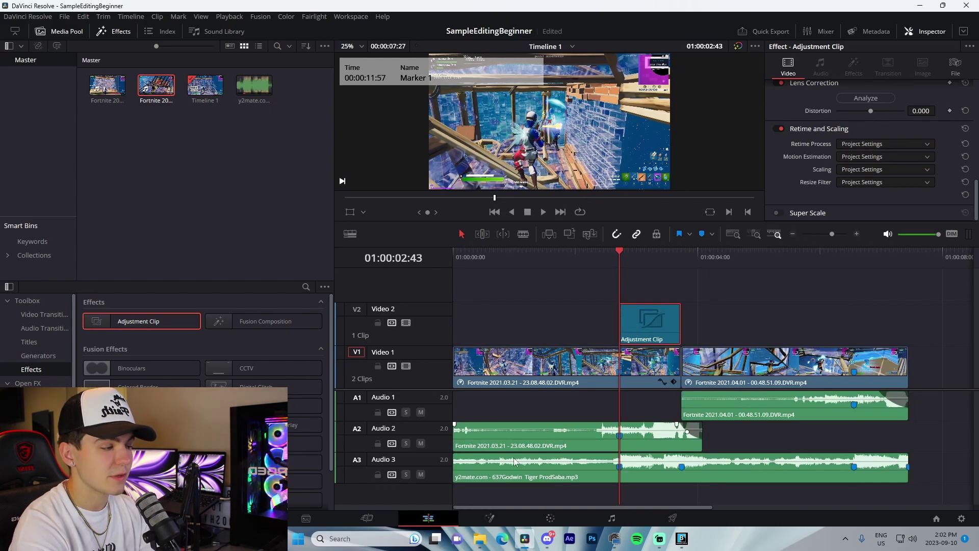
{"action": "left_click", "coordinate": [488, 519]}
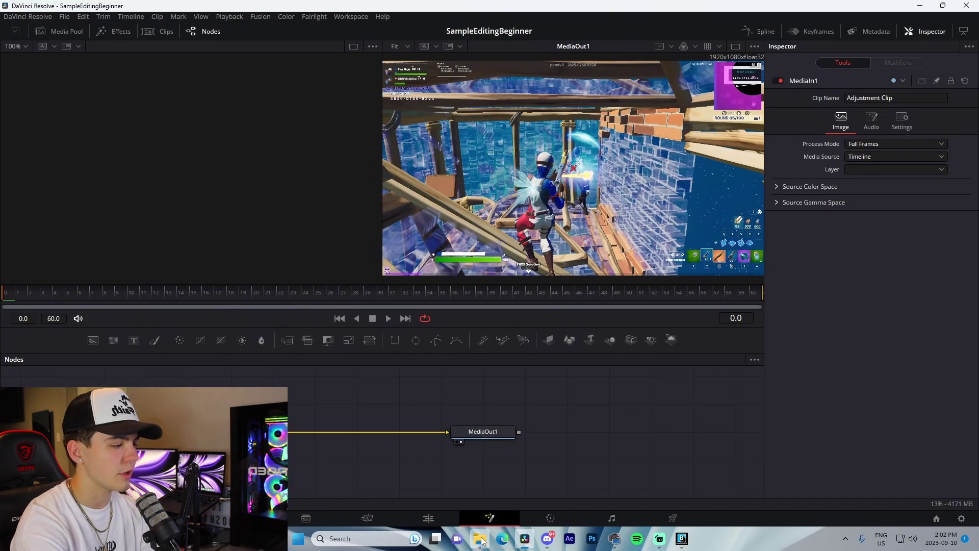
{"action": "left_click", "coordinate": [480, 537]}
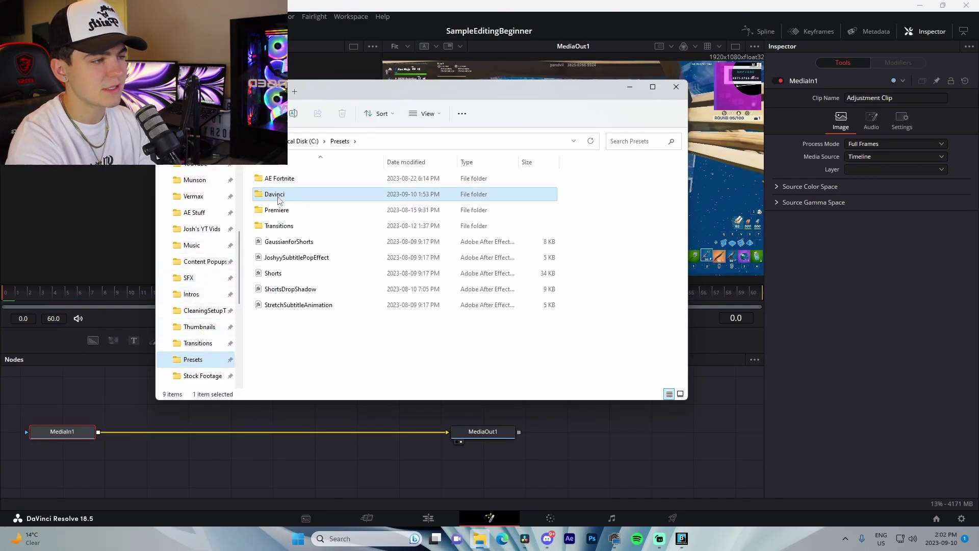
{"action": "double_click", "coordinate": [275, 197]}
{"action": "left_click_drag", "start_coordinate": [306, 195], "coordinate": [301, 458]}
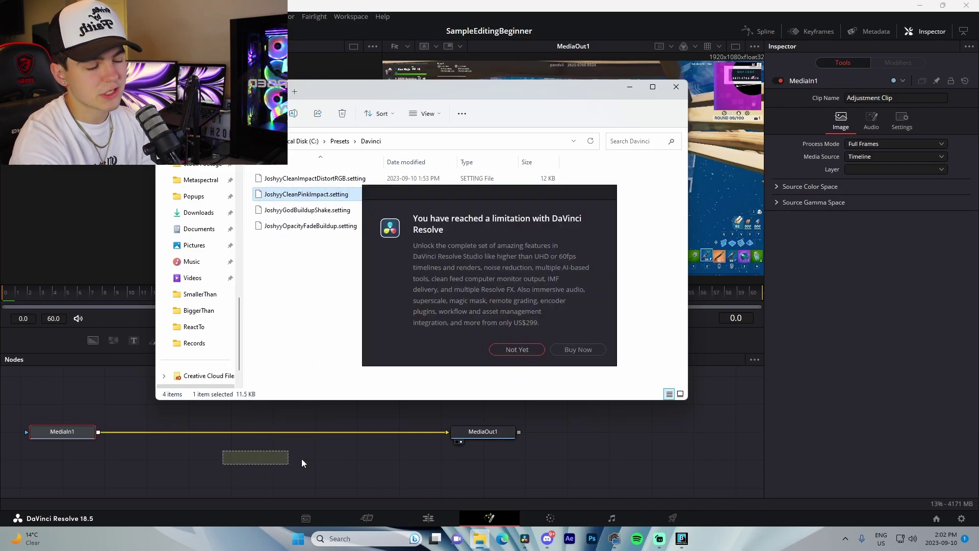
{"action": "left_click", "coordinate": [521, 349]}
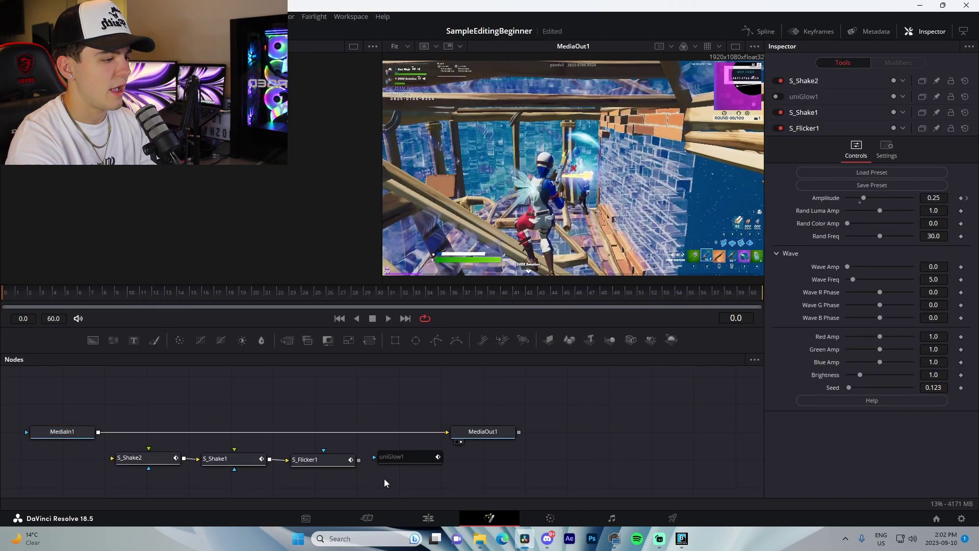
Delete the uniGlow1 node and shift the S_Shake2, S_Shake1 and S_Flicker1 nodes together between MediaIn1 and MediaOut1.
{"action": "left_click", "coordinate": [395, 455]}
{"action": "key", "text": "Delete"}
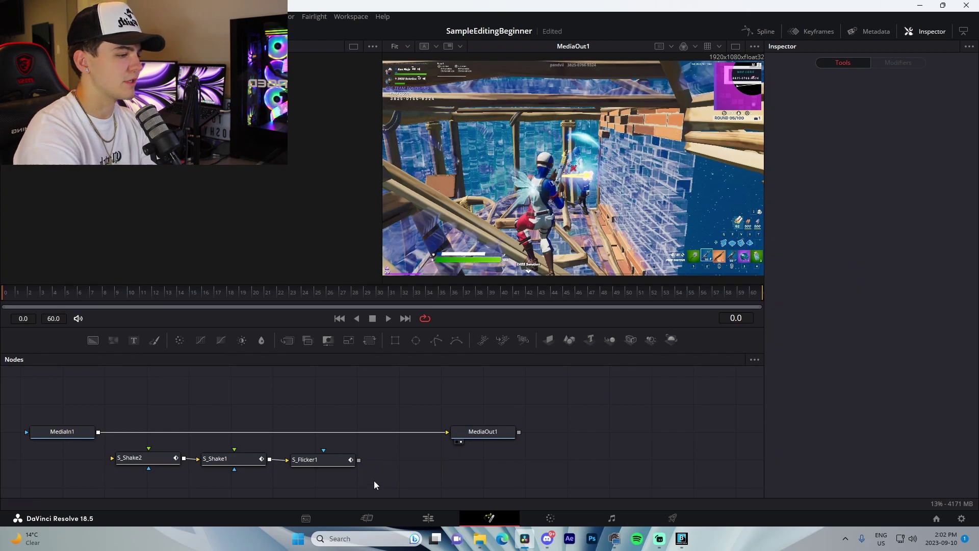
{"action": "left_click_drag", "start_coordinate": [359, 487], "coordinate": [143, 450]}
{"action": "left_click_drag", "start_coordinate": [148, 459], "coordinate": [190, 462]}
Try wiring the effect nodes between MediaIn1 and MediaOut1, and restore the direct connection between those two nodes.
{"action": "mouse_move", "coordinate": [436, 429]}
{"action": "left_mouse_down"}
{"action": "mouse_move", "coordinate": [143, 456]}
{"action": "mouse_move", "coordinate": [154, 460]}
{"action": "left_mouse_up"}
{"action": "left_click_drag", "start_coordinate": [401, 462], "coordinate": [454, 432]}
{"action": "left_click_drag", "start_coordinate": [384, 485], "coordinate": [173, 452]}
{"action": "key", "text": "ctrl+z"}
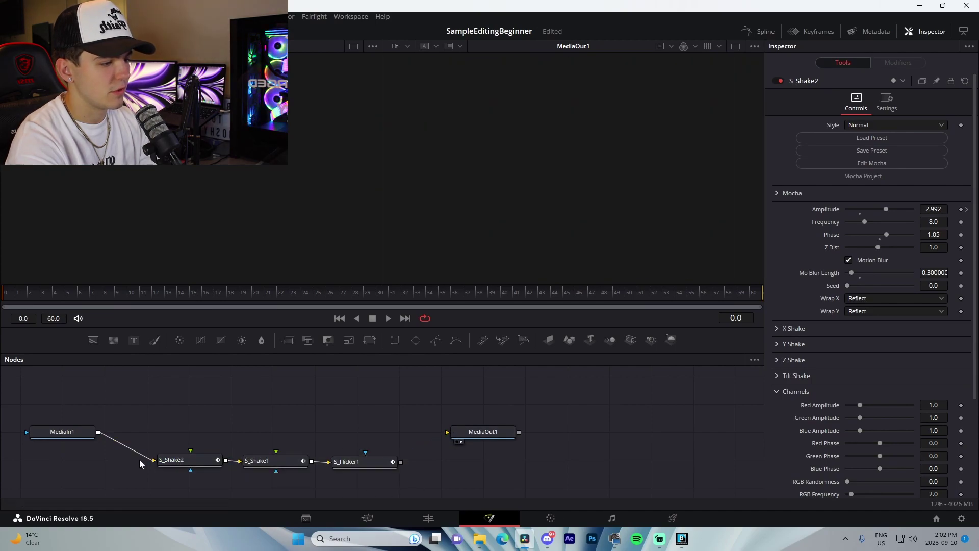
{"action": "left_click", "coordinate": [147, 457]}
{"action": "left_click_drag", "start_coordinate": [98, 432], "coordinate": [448, 432]}
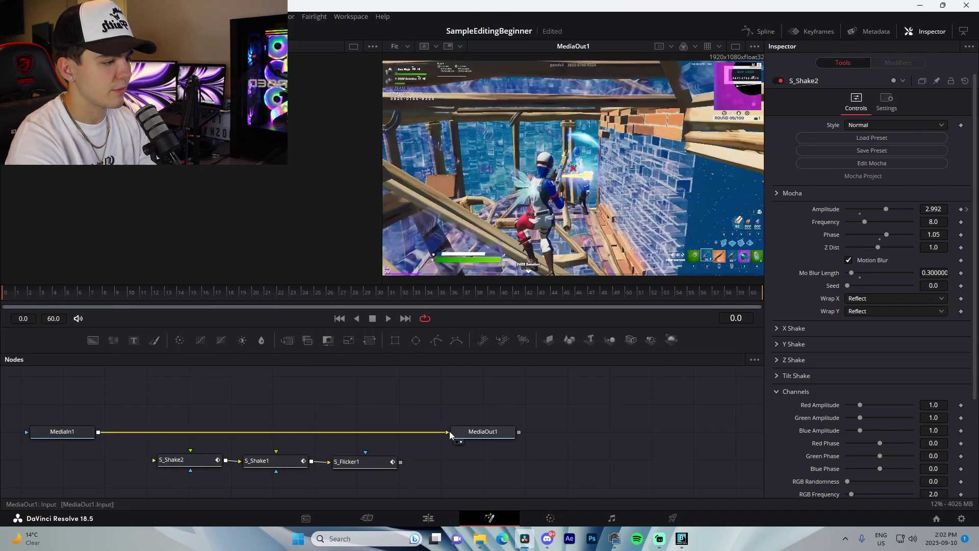
Route MediaIn1 through S_Shake2, S_Shake1 and S_Flicker1 into MediaOut1 and play back the effect.
{"action": "left_click_drag", "start_coordinate": [465, 478], "coordinate": [155, 450]}
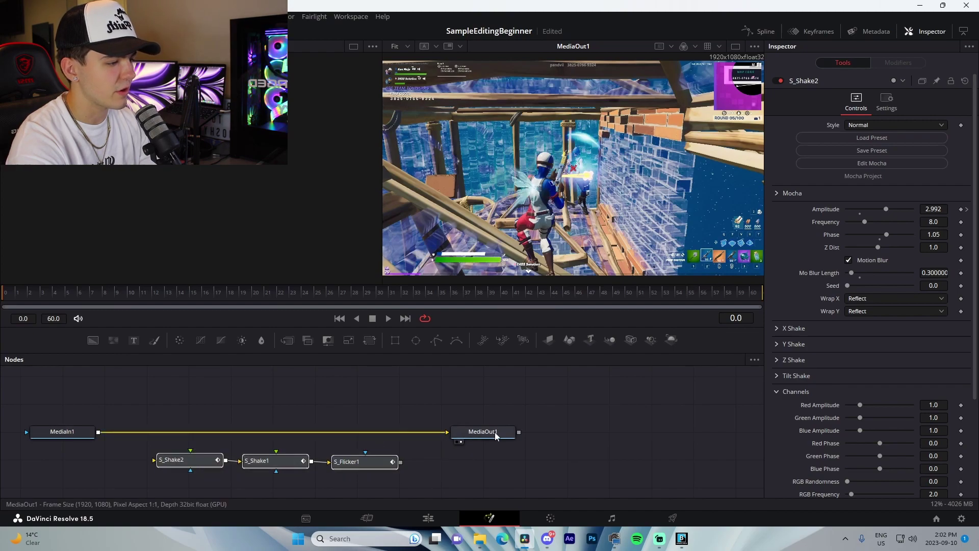
{"action": "left_click", "coordinate": [451, 468]}
{"action": "left_click_drag", "start_coordinate": [378, 432], "coordinate": [156, 460]}
{"action": "left_click_drag", "start_coordinate": [400, 462], "coordinate": [448, 433]}
{"action": "key", "text": "space"}
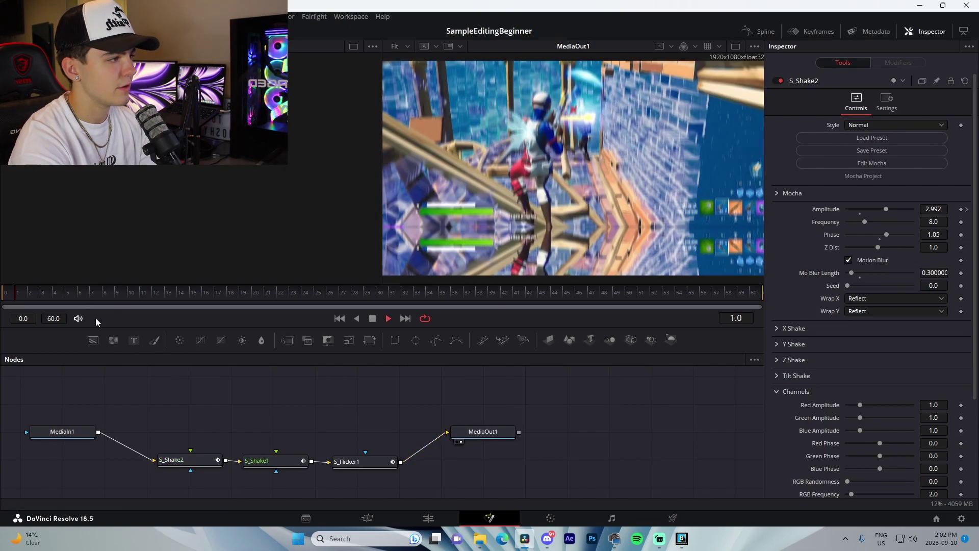
{"action": "key", "text": "space"}
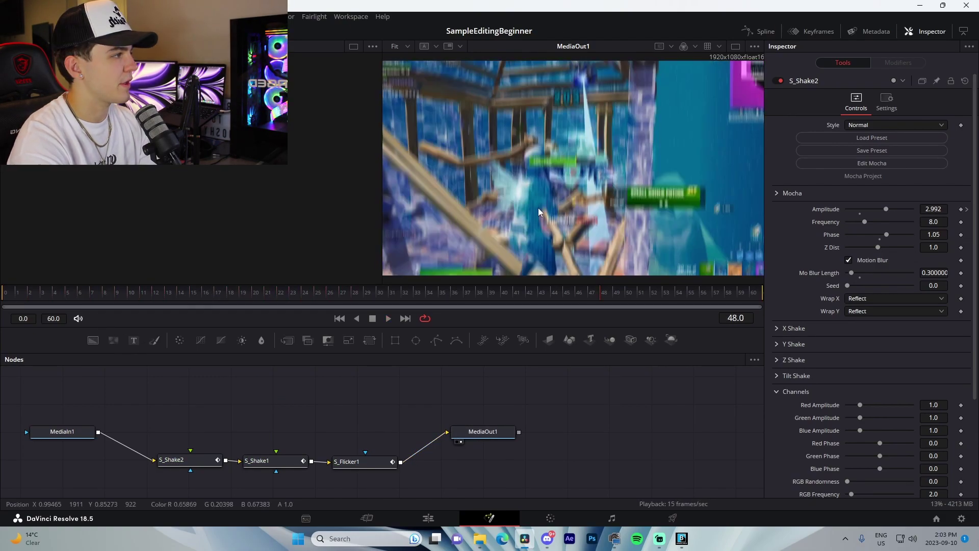
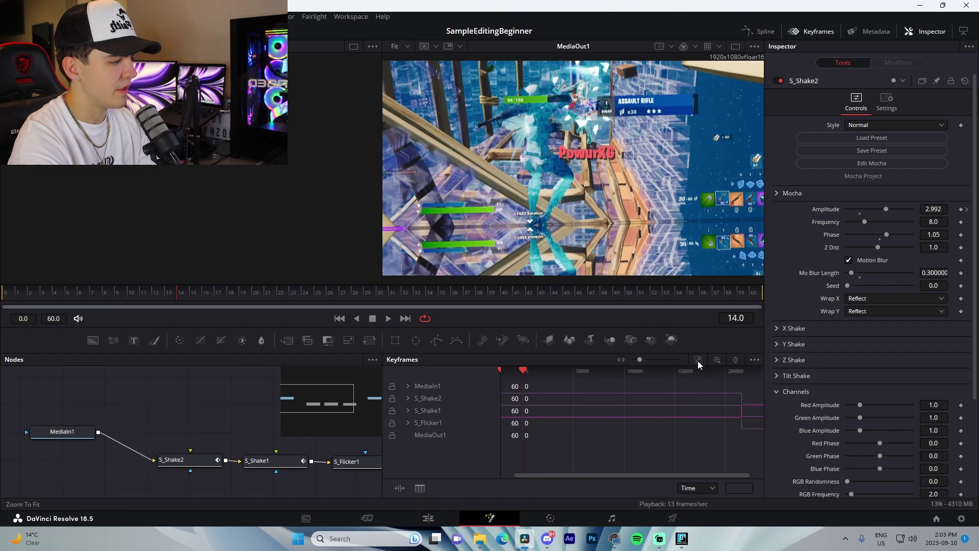
Expand the S_Shake2 keyframes, move its distant Amplitude keyframes to the clip's start, and bring the S_Shake1 and S_Flicker1 keyframes closer.
{"action": "left_click", "coordinate": [736, 396]}
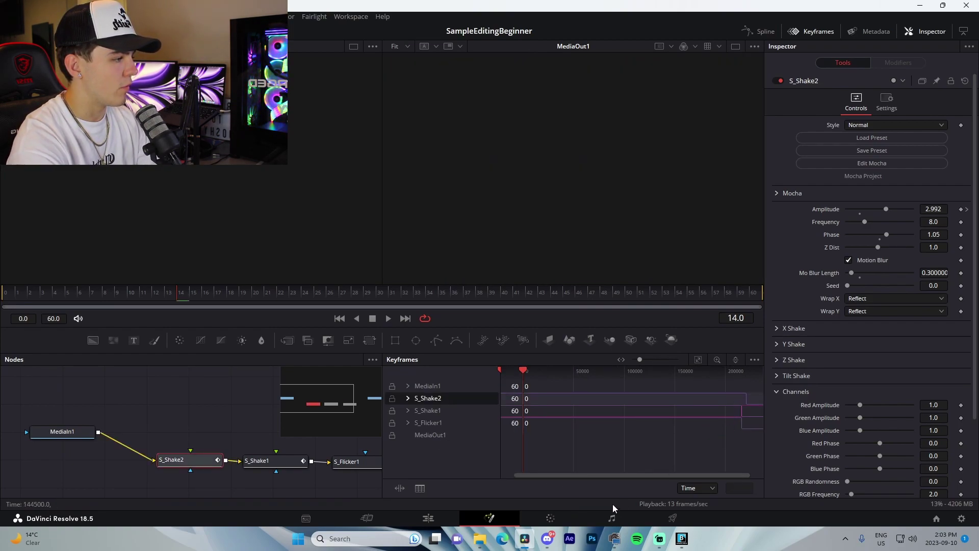
{"action": "left_click", "coordinate": [702, 359]}
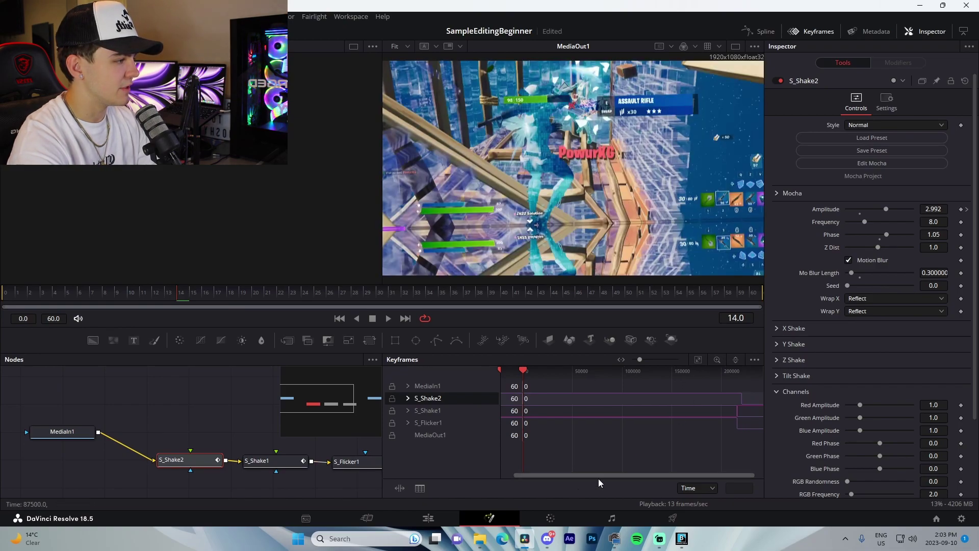
{"action": "double_click", "coordinate": [695, 400]}
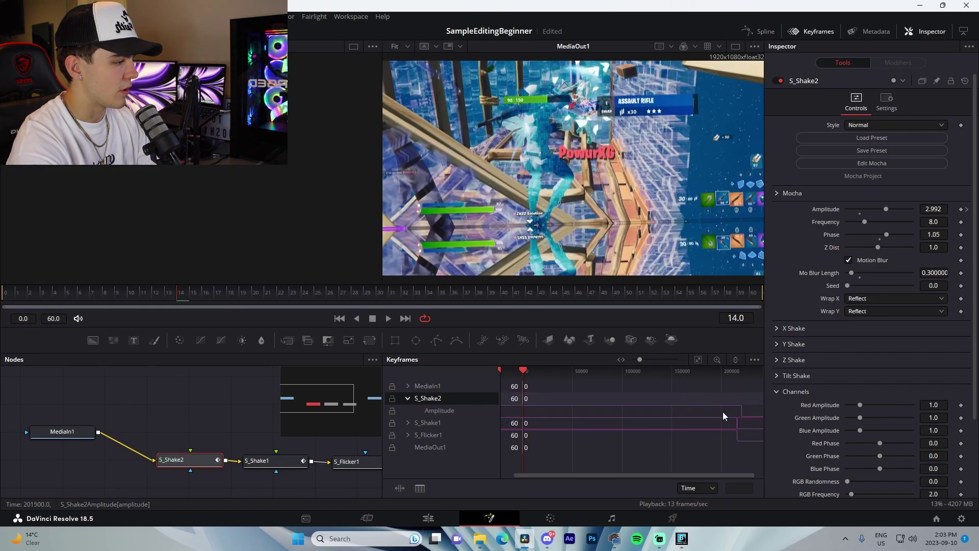
{"action": "left_click_drag", "start_coordinate": [761, 409], "coordinate": [523, 418]}
{"action": "left_click_drag", "start_coordinate": [745, 424], "coordinate": [544, 449]}
{"action": "left_click", "coordinate": [537, 436]}
{"action": "left_click", "coordinate": [698, 361]}
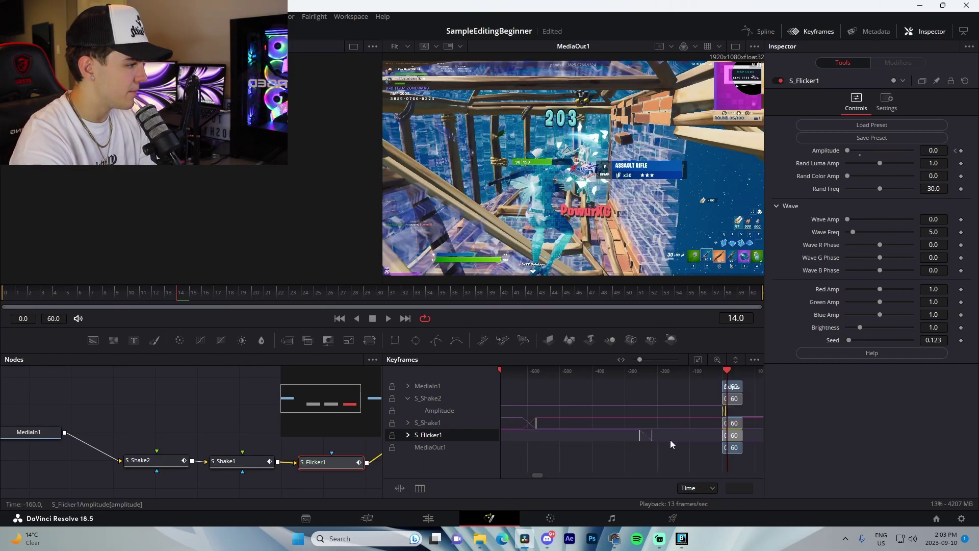
Set the playhead to frame 0 and move the S_Flicker1 and S_Shake1 keyframes into the adjustment clip's 0 to 60 frame range.
{"action": "left_click", "coordinate": [722, 371]}
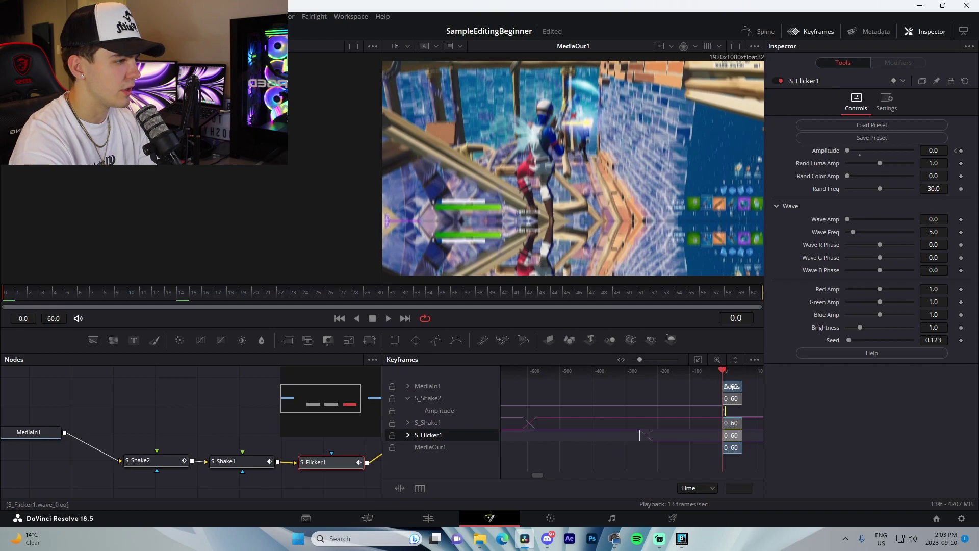
{"action": "left_click", "coordinate": [652, 435]}
{"action": "left_click", "coordinate": [700, 399]}
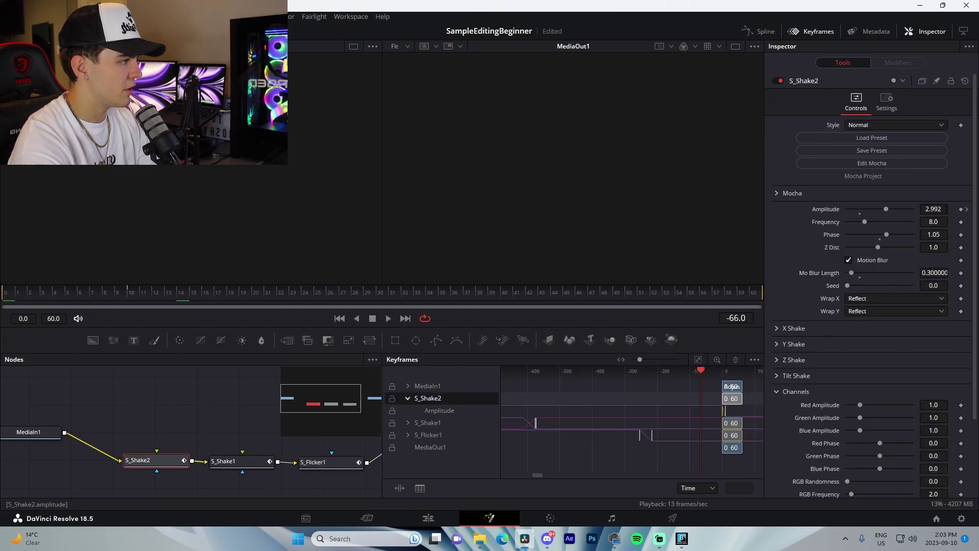
{"action": "left_click", "coordinate": [7, 300]}
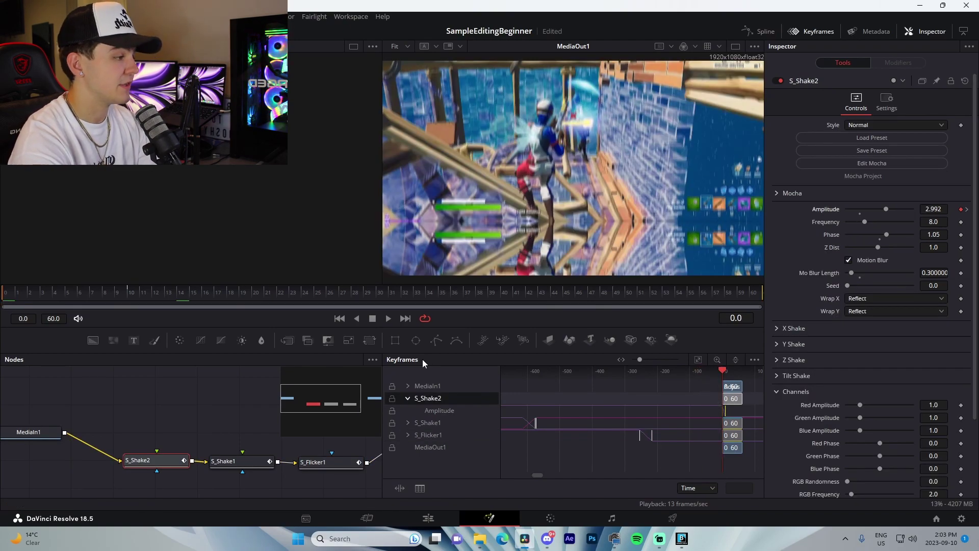
{"action": "left_click", "coordinate": [702, 434]}
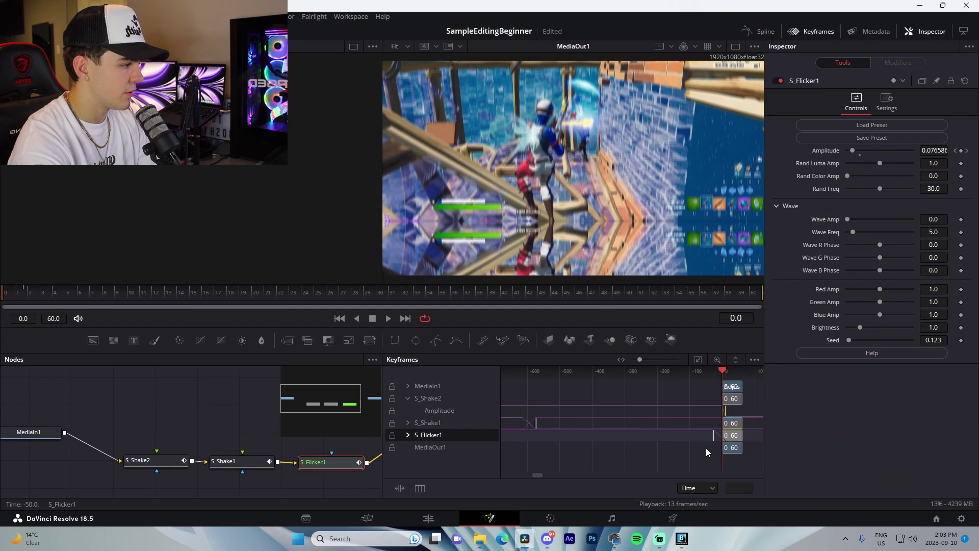
{"action": "left_click", "coordinate": [512, 422]}
{"action": "left_click", "coordinate": [697, 360]}
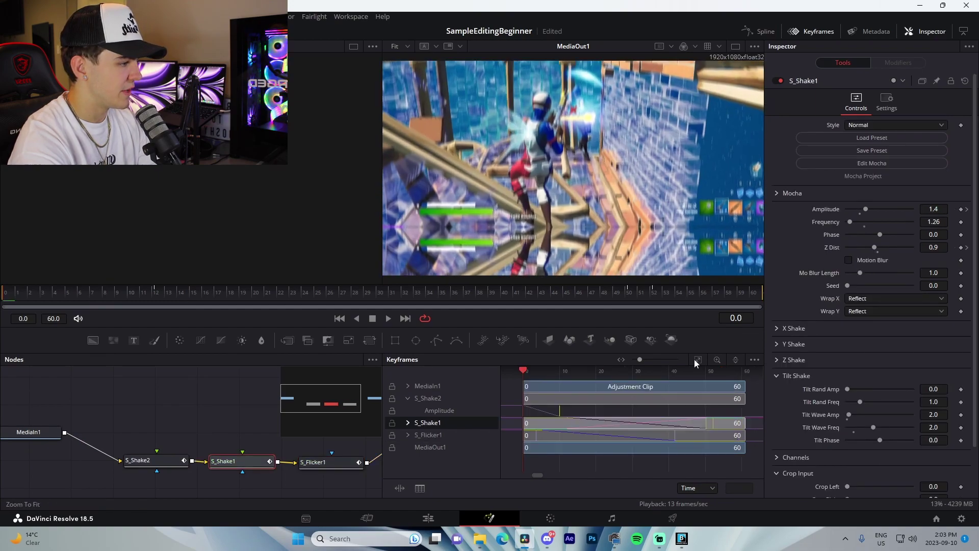
Expand the S_Shake1 and S_Flicker1 keyframe tracks, shift each effect's keyframes so they begin at frame 0, and play the result.
{"action": "left_click", "coordinate": [408, 424]}
{"action": "left_click", "coordinate": [408, 459]}
{"action": "scroll", "coordinate": [464, 451], "scroll_direction": "down", "scroll_amount": 1}
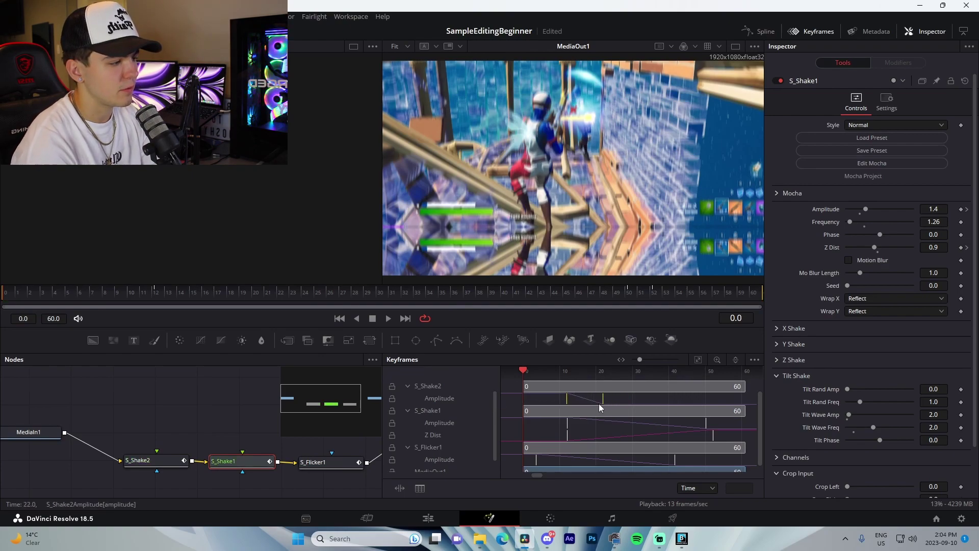
{"action": "left_click_drag", "start_coordinate": [600, 403], "coordinate": [662, 425]}
{"action": "right_click", "coordinate": [560, 403]}
{"action": "left_click", "coordinate": [526, 378]}
{"action": "left_click_drag", "start_coordinate": [555, 437], "coordinate": [662, 463]}
{"action": "scroll", "coordinate": [608, 450], "scroll_direction": "down", "scroll_amount": 2}
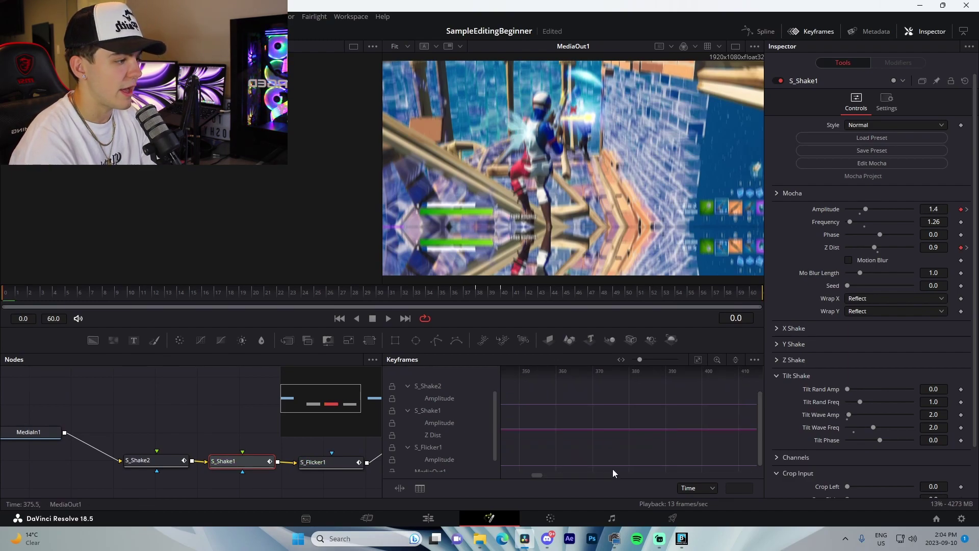
{"action": "left_click_drag", "start_coordinate": [539, 475], "coordinate": [524, 476]}
{"action": "key", "text": "space"}
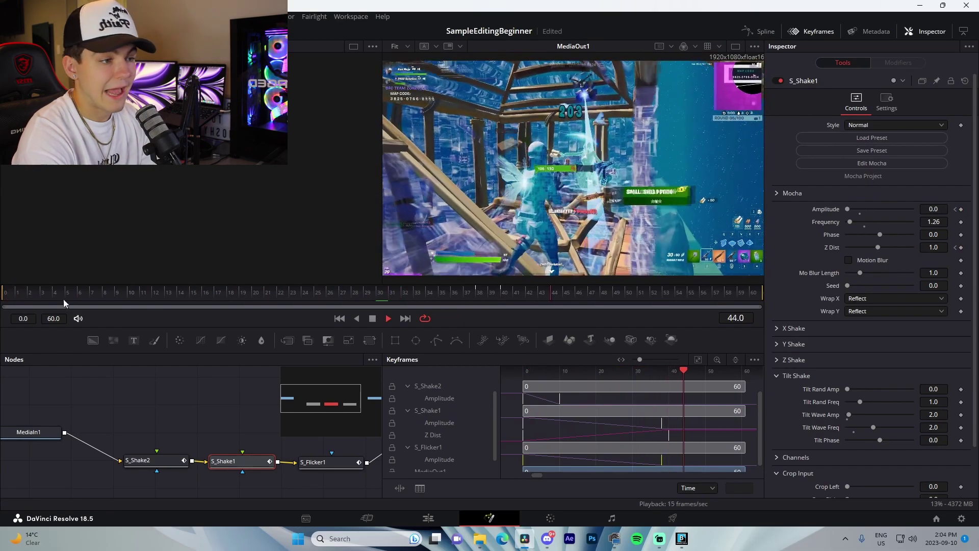
Save the project, return to the Edit page and put the playhead on the first shot marker at 01:00:02:43.
{"action": "key", "text": "ctrl+s"}
{"action": "left_click", "coordinate": [452, 513]}
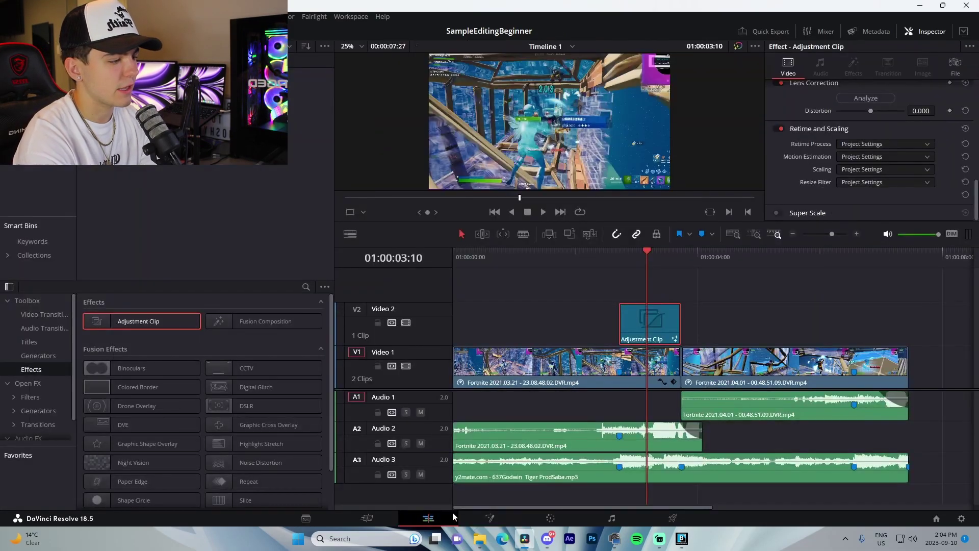
{"action": "left_click", "coordinate": [744, 318]}
{"action": "left_click", "coordinate": [620, 263]}
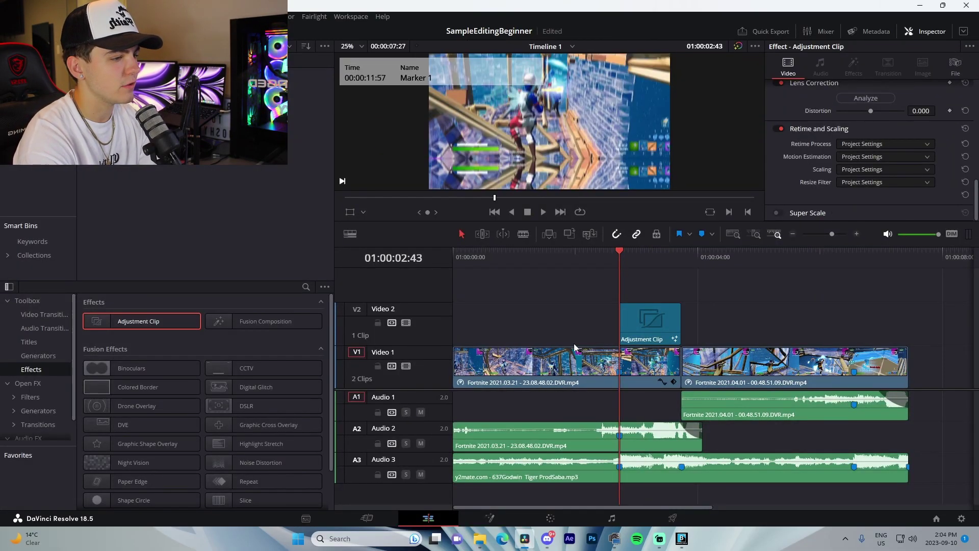
Duplicate the finished adjustment clip over the second gameplay clip, from its shot marker to its end, and play the effect there.
{"action": "left_click_drag", "start_coordinate": [661, 326], "coordinate": [896, 330], "text": "alt"}
{"action": "key", "text": "Delete"}
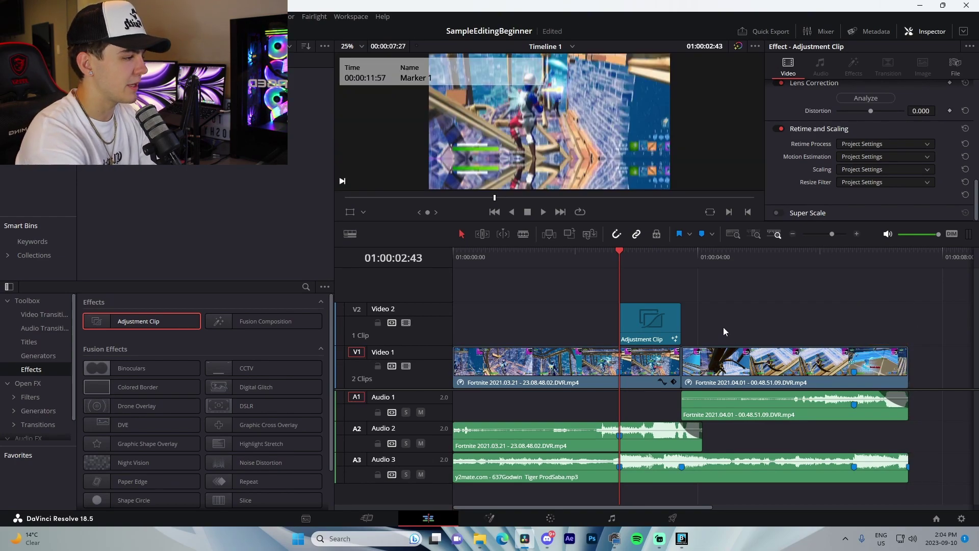
{"action": "left_click_drag", "start_coordinate": [646, 322], "coordinate": [908, 334], "text": "alt"}
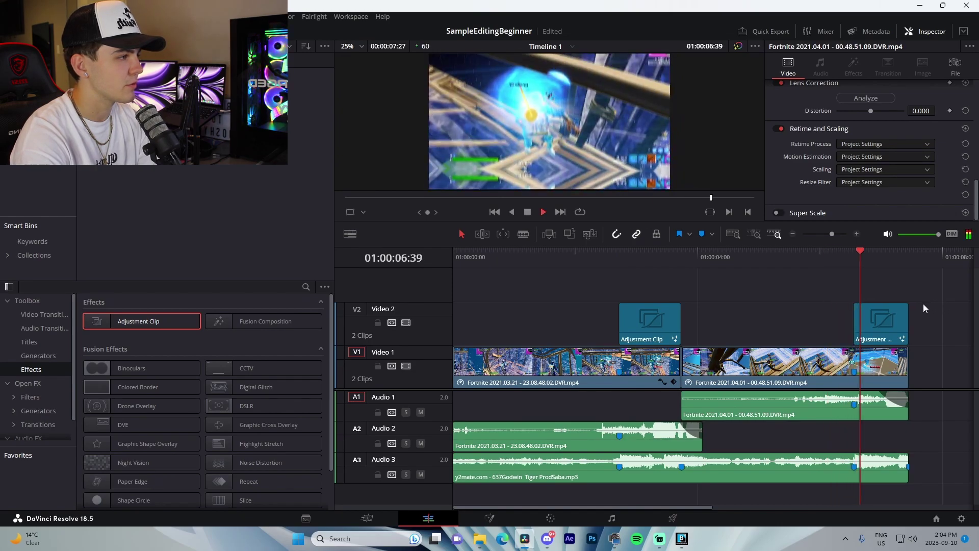
{"action": "left_click", "coordinate": [832, 258]}
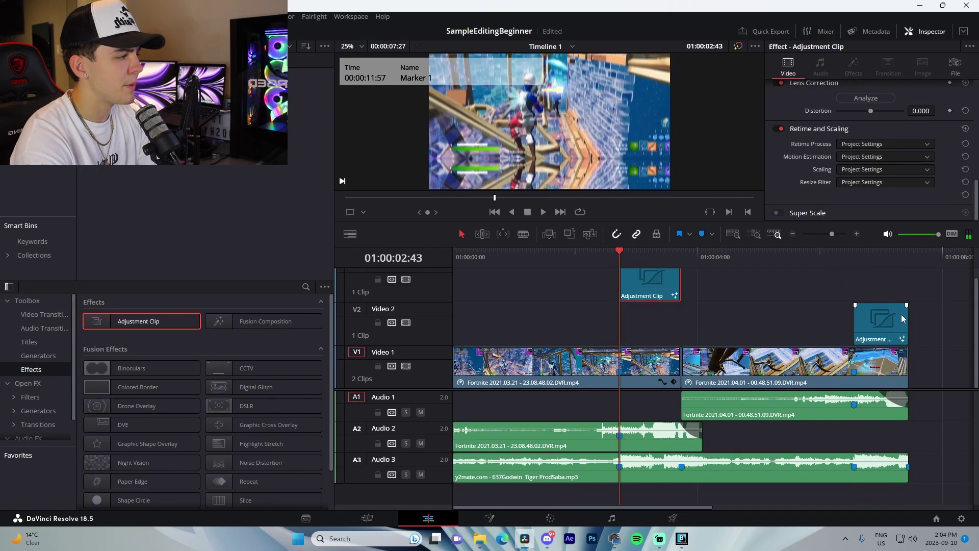
Move the second gameplay clip's adjustment clip up to Video 3 and add a new adjustment clip on Video 2 ending at the 01:00:02:43 marker.
{"action": "left_click_drag", "start_coordinate": [901, 314], "coordinate": [901, 275]}
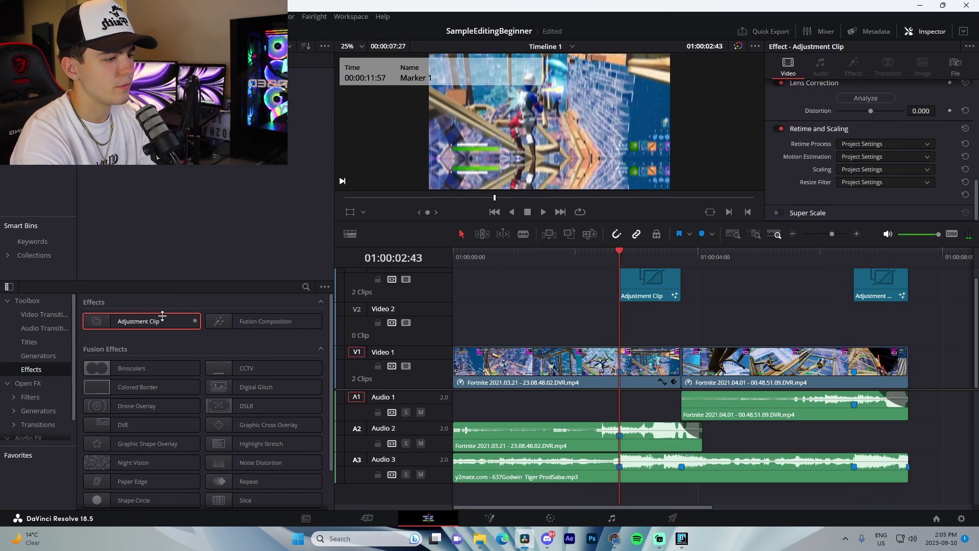
{"action": "left_click_drag", "start_coordinate": [162, 316], "coordinate": [618, 327]}
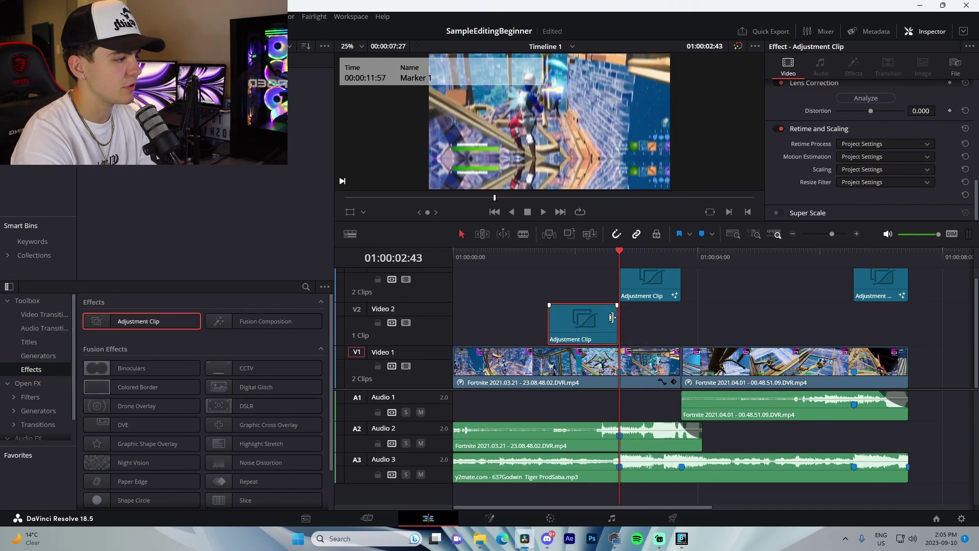
{"action": "key", "text": "ctrl+equal"}
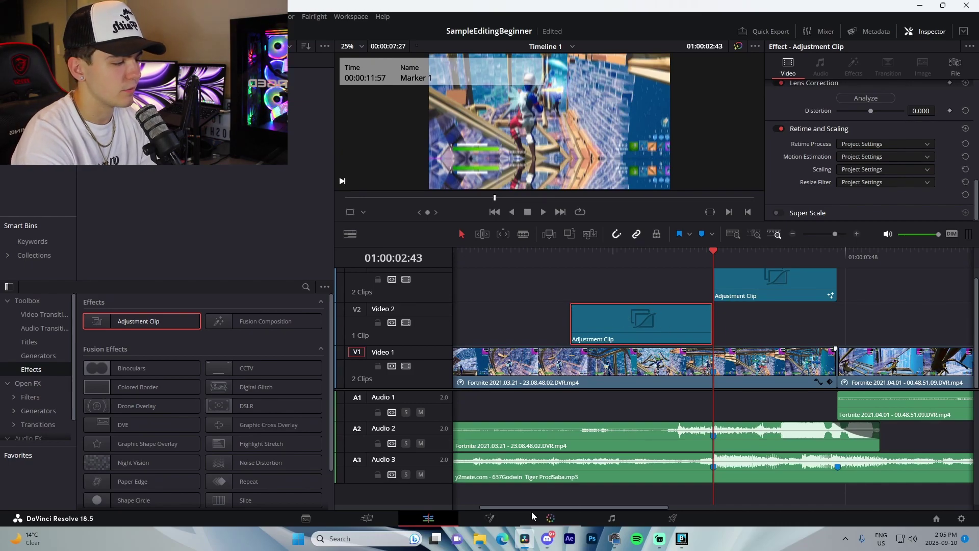
Open the new adjustment clip in Fusion, add the GodBuildupShake preset from the Davinci presets folder, and wire S_Shake1 between MediaIn1 and MediaOut1.
{"action": "left_click", "coordinate": [666, 258]}
{"action": "left_click", "coordinate": [492, 518]}
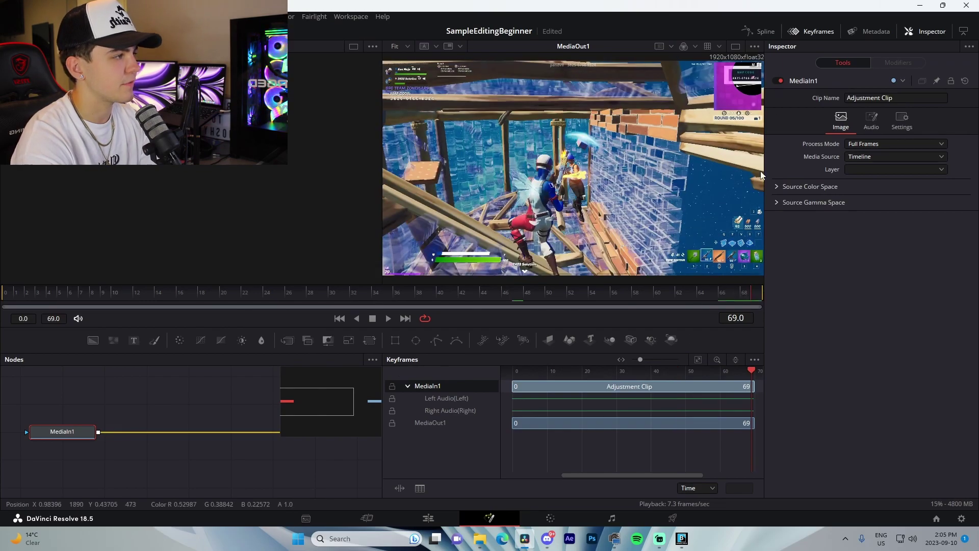
{"action": "left_click", "coordinate": [812, 31]}
{"action": "left_click", "coordinate": [478, 538]}
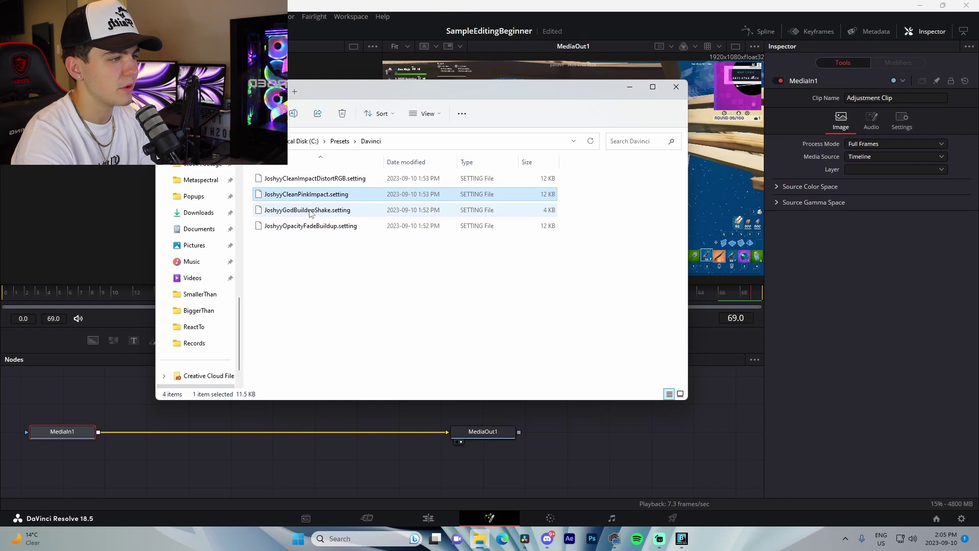
{"action": "left_click_drag", "start_coordinate": [309, 213], "coordinate": [300, 464]}
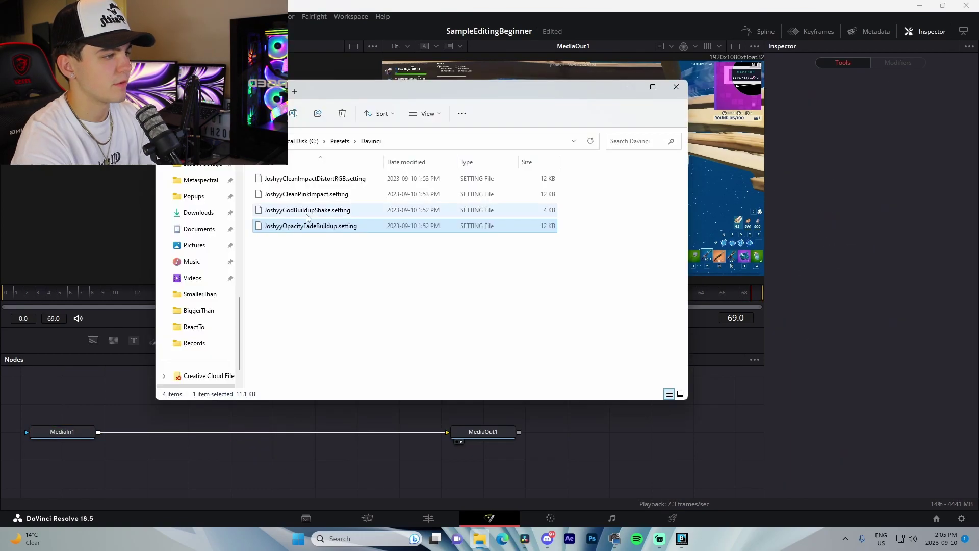
{"action": "left_click_drag", "start_coordinate": [306, 214], "coordinate": [307, 456]}
{"action": "left_click_drag", "start_coordinate": [377, 433], "coordinate": [247, 451]}
{"action": "left_click_drag", "start_coordinate": [317, 455], "coordinate": [447, 433]}
{"action": "left_click", "coordinate": [288, 454]}
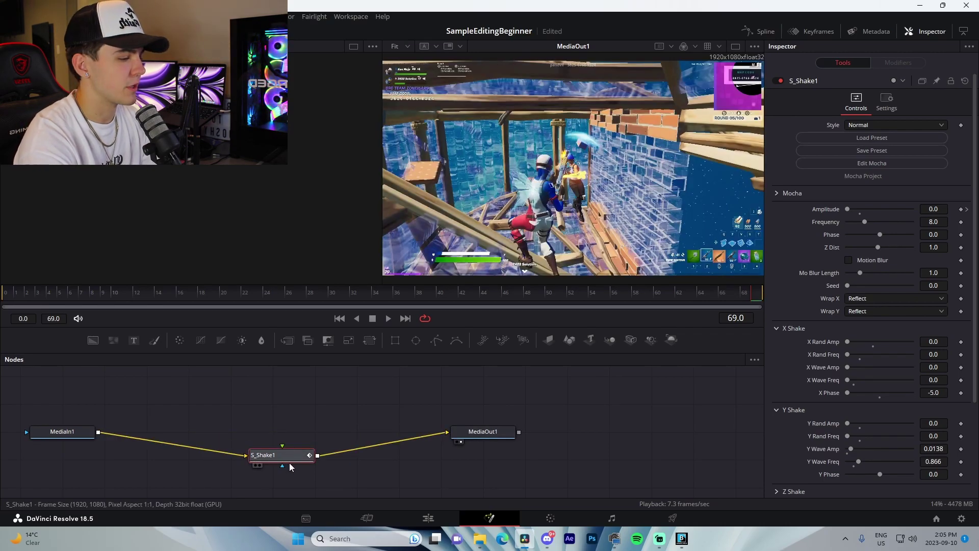
Show the S_Shake1 keyframes and shift the preset's Amplitude keyframes back into the adjustment clip's frame range.
{"action": "left_click", "coordinate": [818, 31]}
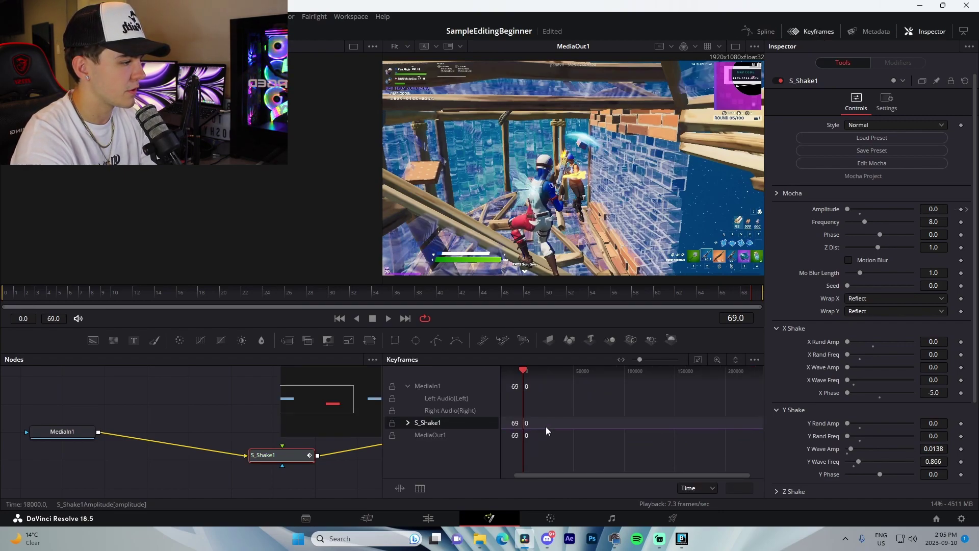
{"action": "left_click", "coordinate": [699, 360]}
{"action": "left_click", "coordinate": [741, 434]}
{"action": "left_click_drag", "start_coordinate": [741, 436], "coordinate": [551, 442]}
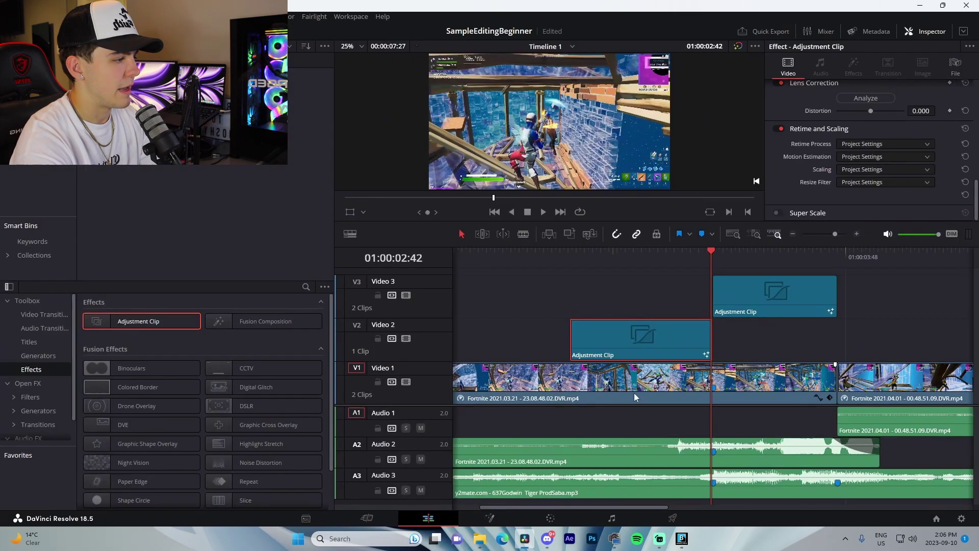
Extend the end of the Video 2 adjustment clip slightly past the 01:00:02:43 marker and reopen that clip in Fusion.
{"action": "left_click", "coordinate": [741, 331]}
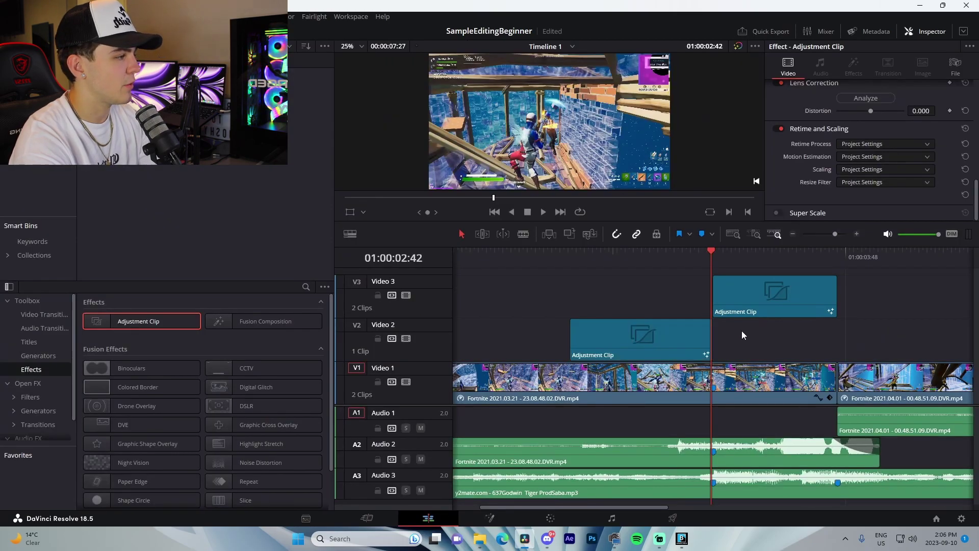
{"action": "left_click", "coordinate": [857, 233]}
{"action": "mouse_move", "coordinate": [720, 347]}
{"action": "left_mouse_down"}
{"action": "mouse_move", "coordinate": [737, 350]}
{"action": "mouse_move", "coordinate": [697, 346]}
{"action": "mouse_move", "coordinate": [712, 341]}
{"action": "left_mouse_up"}
{"action": "left_click", "coordinate": [778, 343]}
{"action": "key", "text": "Right"}
{"action": "left_click", "coordinate": [857, 234]}
{"action": "left_click", "coordinate": [633, 252]}
{"action": "left_click", "coordinate": [490, 519]}
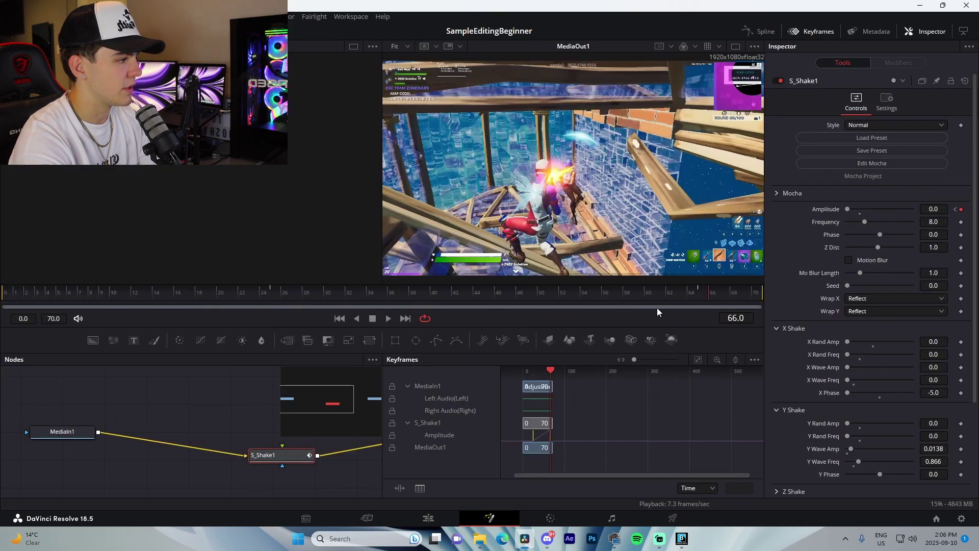
Shift the S_Shake1 Amplitude keyframes so the last ones land at the clip's end near frame 70, and play the buildup shake.
{"action": "left_click", "coordinate": [699, 361]}
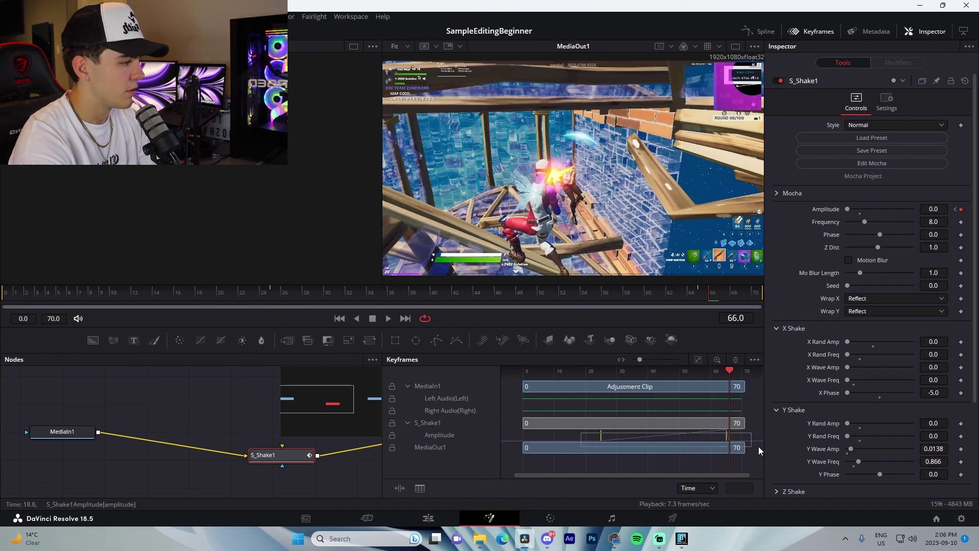
{"action": "left_click_drag", "start_coordinate": [730, 372], "coordinate": [747, 372]}
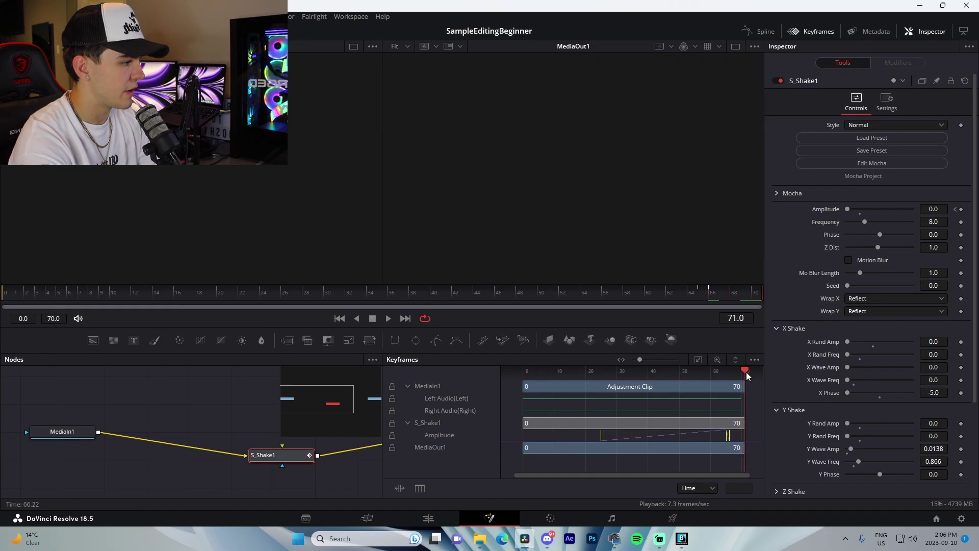
{"action": "left_click_drag", "start_coordinate": [729, 437], "coordinate": [745, 445]}
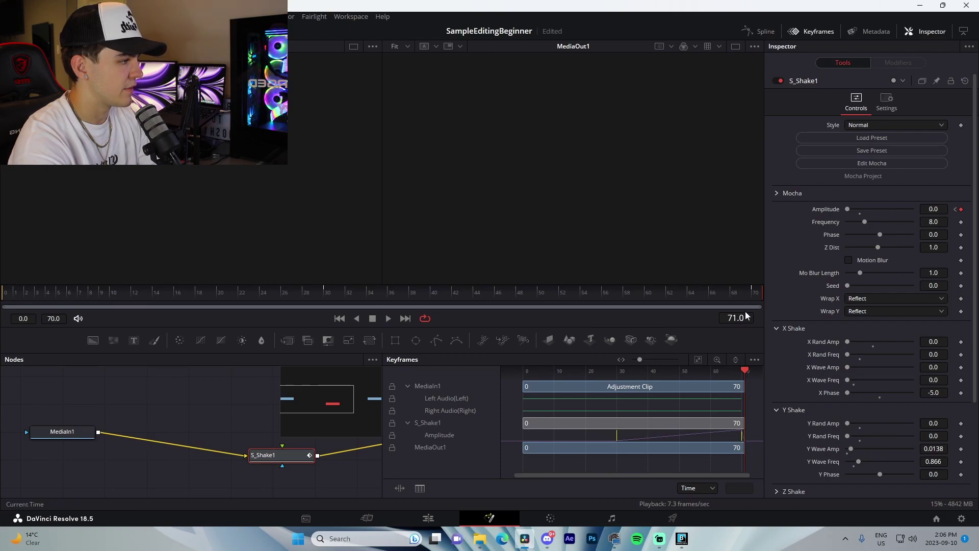
{"action": "key", "text": "space"}
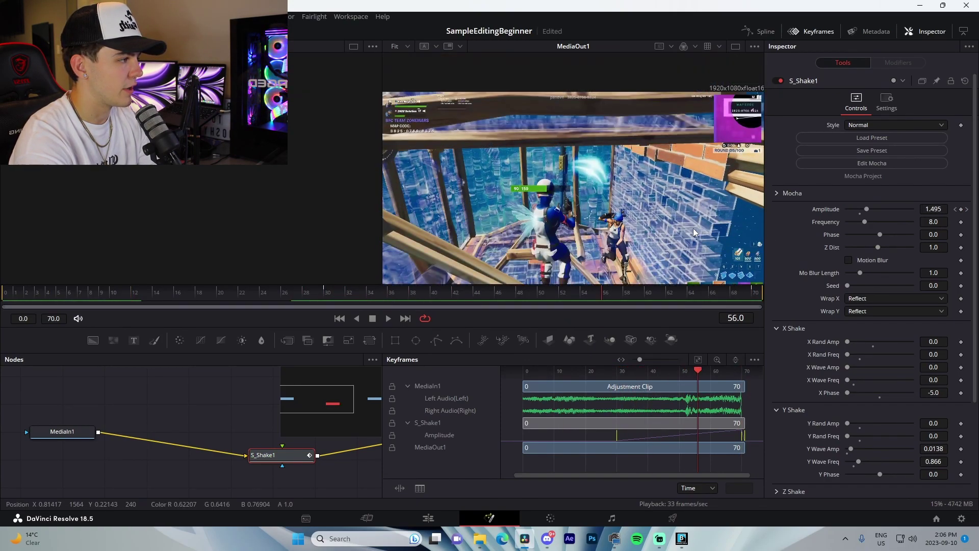
{"action": "key", "text": "space"}
Check the end of the buildup shake, return to the Edit page and play the timeline past the first shot.
{"action": "left_click", "coordinate": [656, 294]}
{"action": "left_click_drag", "start_coordinate": [656, 293], "coordinate": [758, 295]}
{"action": "key", "text": "shift+4"}
{"action": "left_click", "coordinate": [792, 234]}
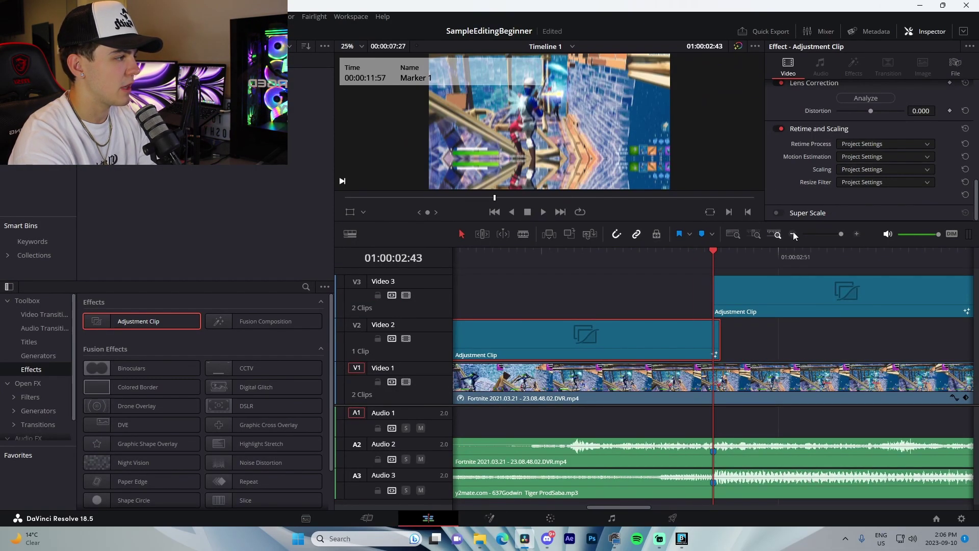
{"action": "left_click", "coordinate": [831, 235]}
{"action": "key", "text": "space"}
{"action": "left_click", "coordinate": [772, 340]}
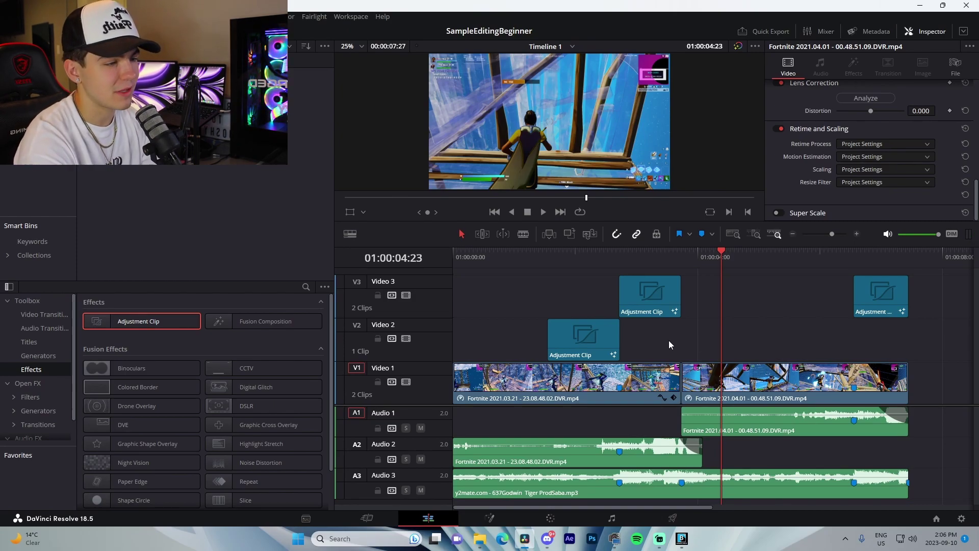
Try a 16-frame Cross Dissolve at the cut between the two gameplay clips, preview it and delete it.
{"action": "scroll", "coordinate": [88, 397], "scroll_direction": "up", "scroll_amount": 20}
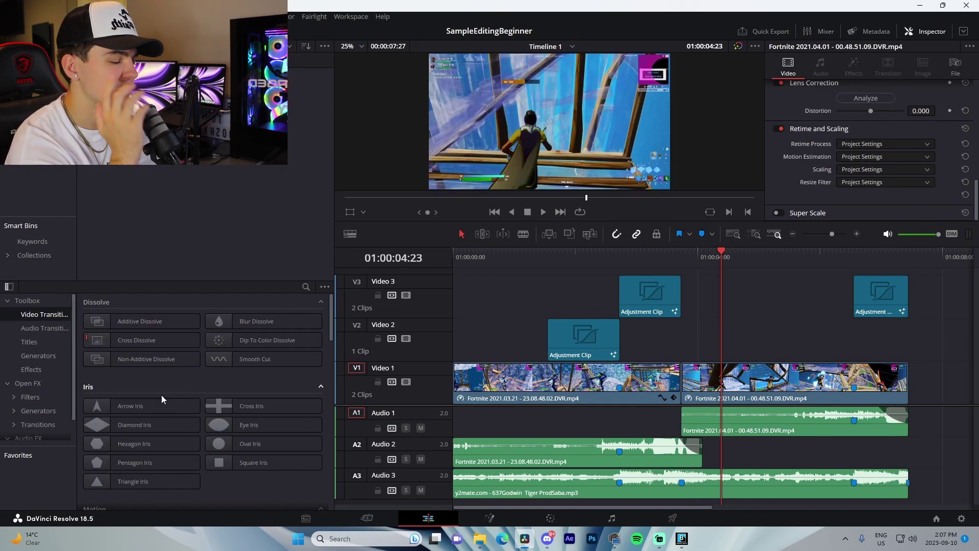
{"action": "left_click_drag", "start_coordinate": [143, 340], "coordinate": [674, 389]}
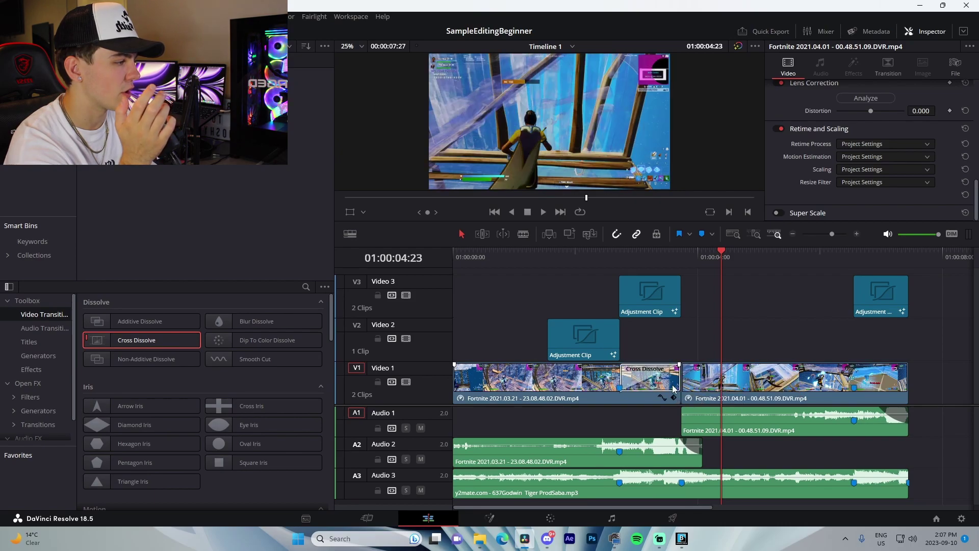
{"action": "key", "text": "ctrl+z"}
{"action": "left_click_drag", "start_coordinate": [121, 340], "coordinate": [689, 383]}
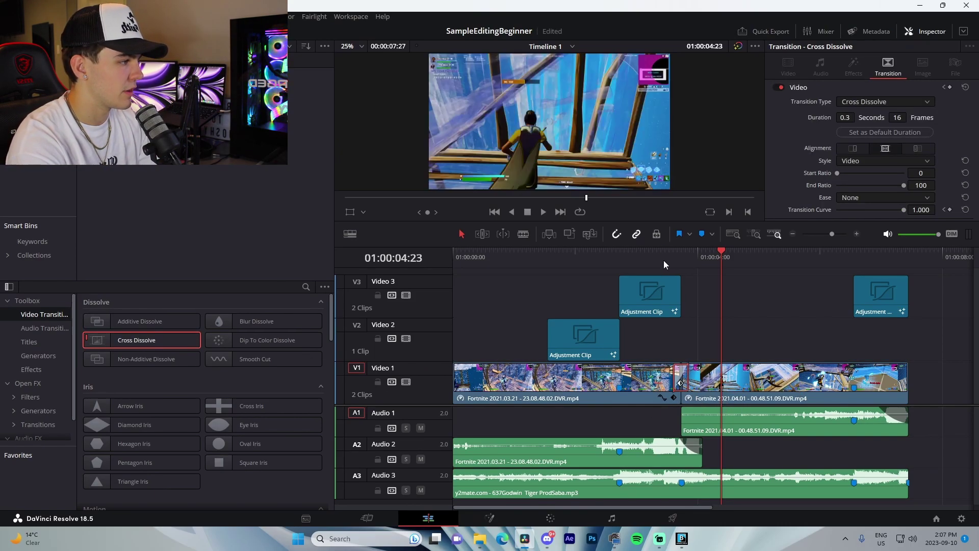
{"action": "left_click", "coordinate": [662, 260]}
{"action": "key", "text": "space"}
{"action": "key", "text": "space"}
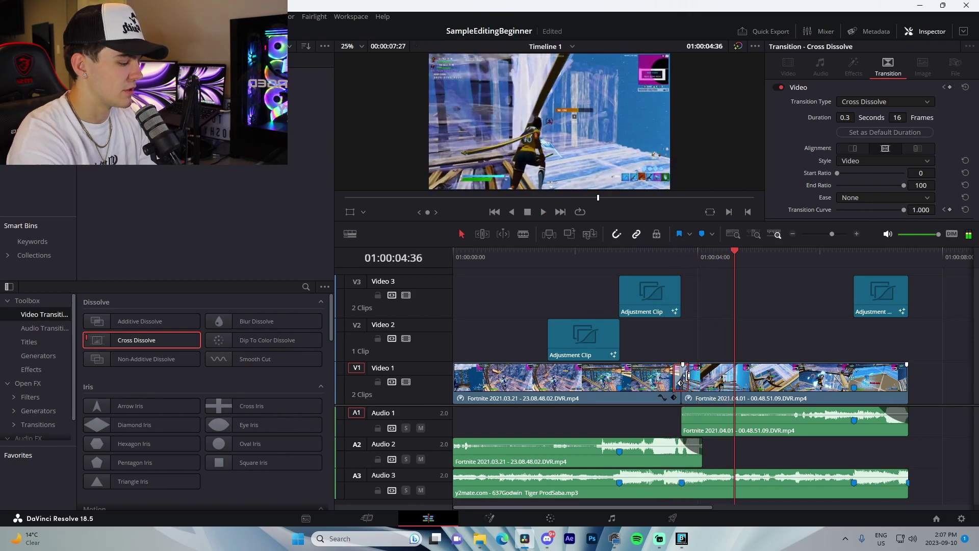
{"action": "key", "text": "Delete"}
Browse the video transitions, place a 42-frame Cross Dissolve at the cut between the two gameplay clips, and play it.
{"action": "scroll", "coordinate": [225, 404], "scroll_direction": "down", "scroll_amount": 10}
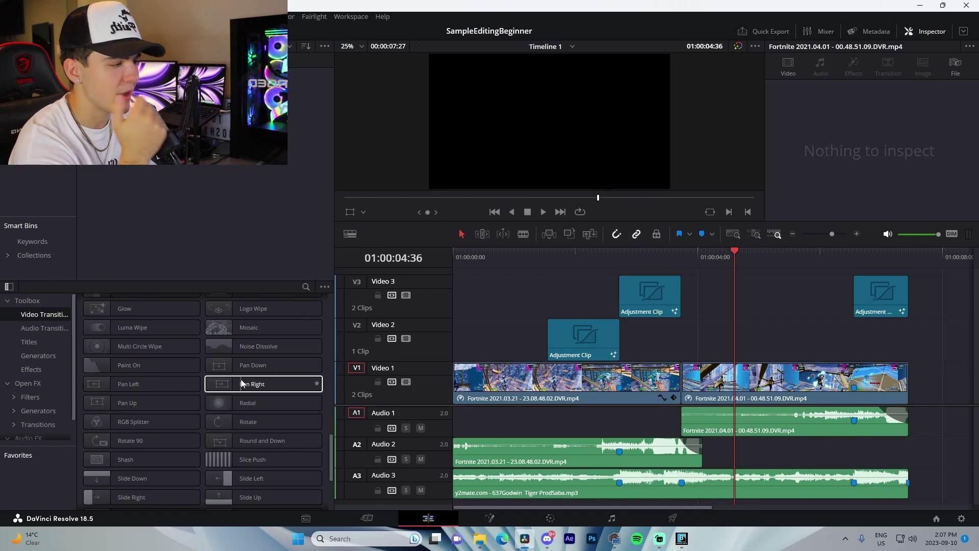
{"action": "scroll", "coordinate": [240, 387], "scroll_direction": "up", "scroll_amount": 10}
{"action": "left_click_drag", "start_coordinate": [188, 327], "coordinate": [681, 377]}
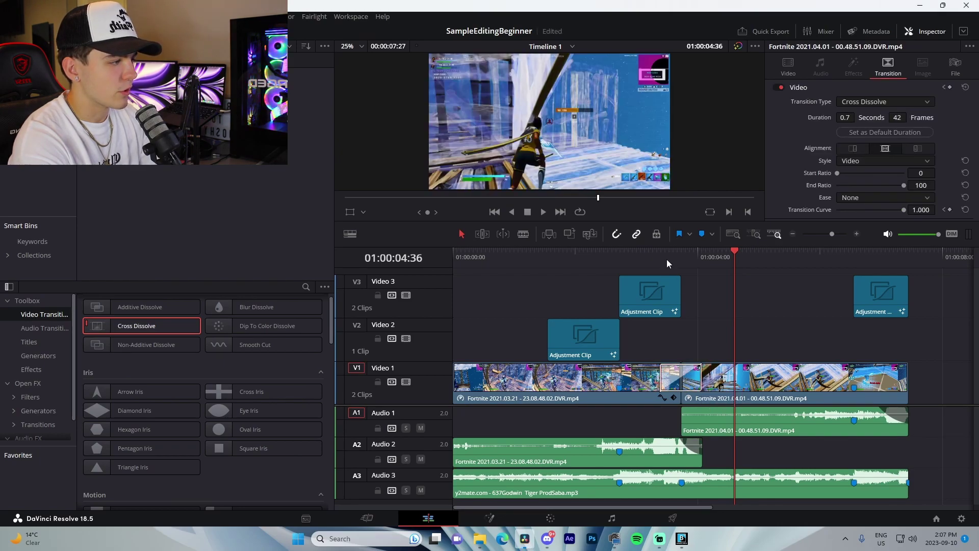
{"action": "left_click", "coordinate": [666, 259]}
{"action": "key", "text": "space"}
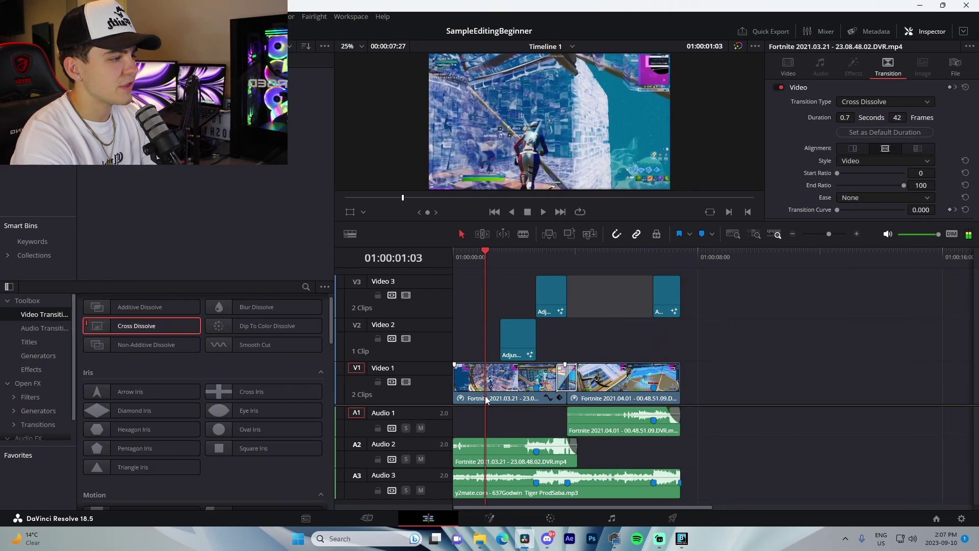
On the Color page, set the first gameplay clip's saturation to 65 and raise its shadows, and return to the Edit page.
{"action": "left_click", "coordinate": [497, 400]}
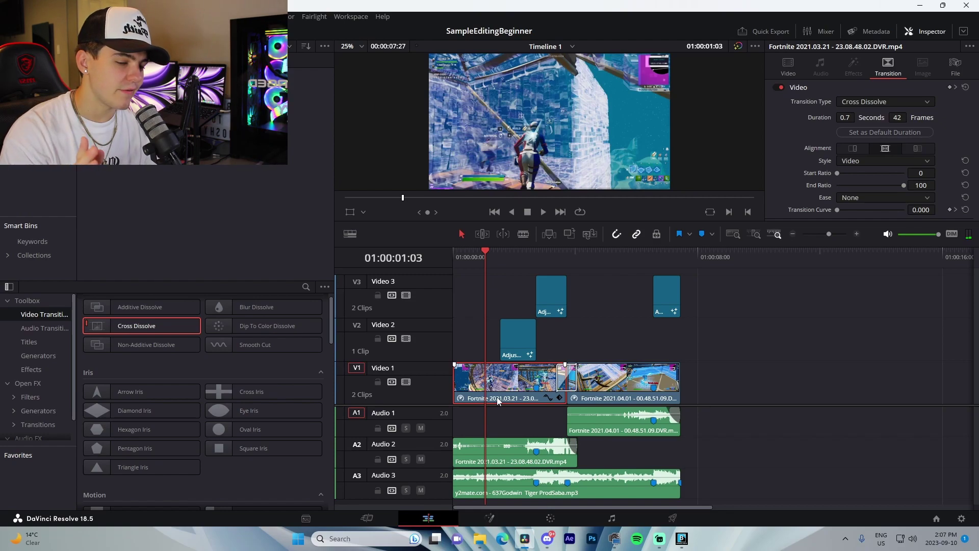
{"action": "left_click", "coordinate": [549, 518]}
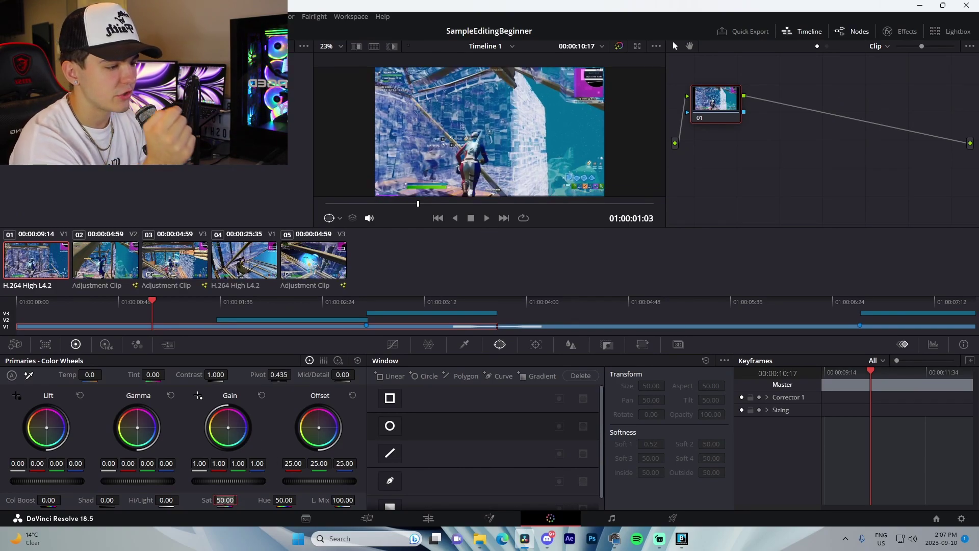
{"action": "type", "text": "65"}
{"action": "key", "text": "Return"}
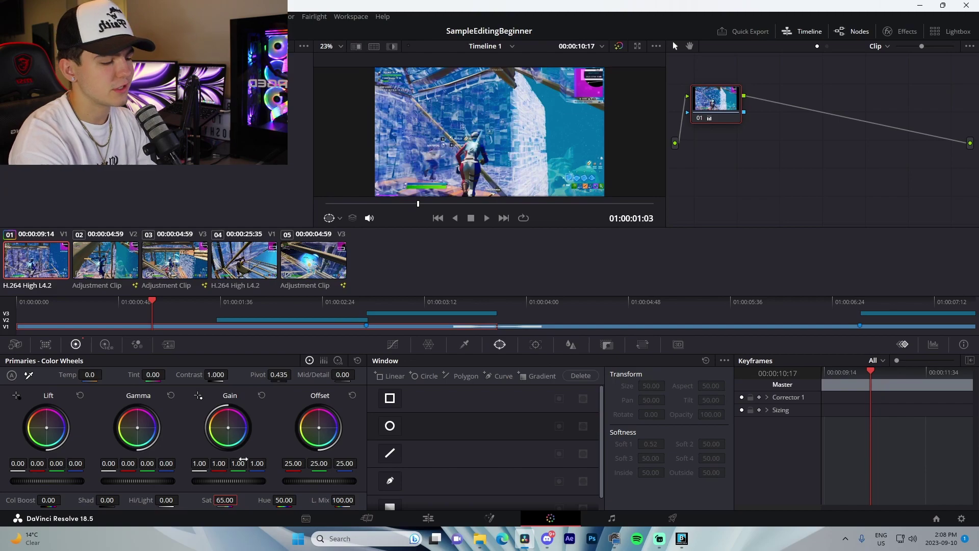
{"action": "left_click_drag", "start_coordinate": [107, 500], "coordinate": [132, 500]}
{"action": "left_click", "coordinate": [422, 520]}
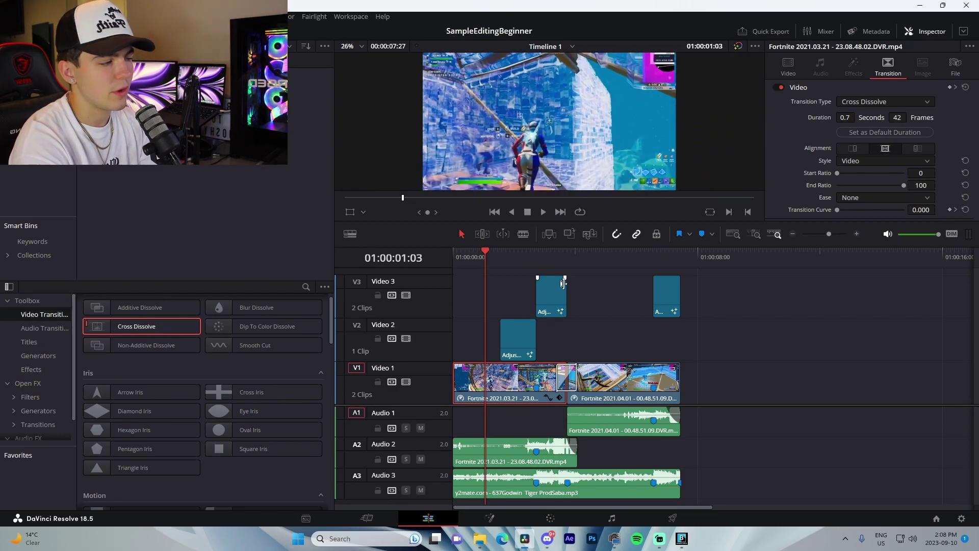
Put the playhead on the second gameplay clip at 01:00:04:28 and raise its saturation and shadows on the Color page.
{"action": "mouse_move", "coordinate": [586, 256]}
{"action": "left_mouse_down"}
{"action": "mouse_move", "coordinate": [489, 254]}
{"action": "mouse_move", "coordinate": [589, 262]}
{"action": "left_mouse_up"}
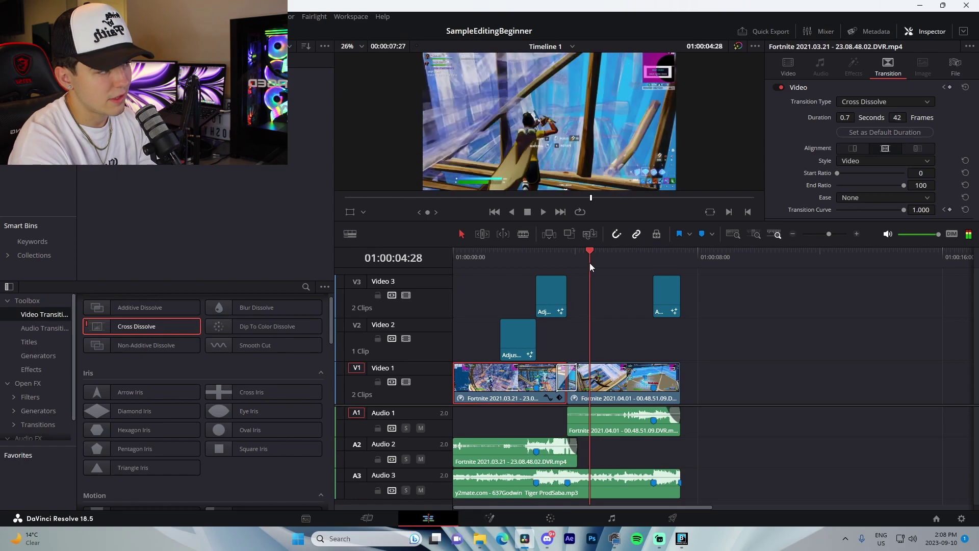
{"action": "left_click", "coordinate": [551, 518]}
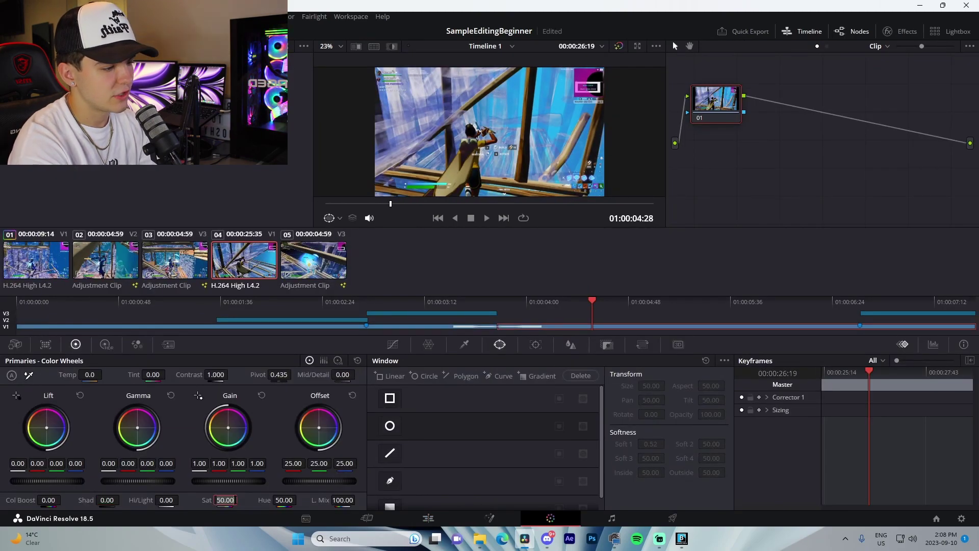
{"action": "left_click_drag", "start_coordinate": [219, 500], "coordinate": [234, 500]}
{"action": "left_click_drag", "start_coordinate": [98, 500], "coordinate": [123, 500]}
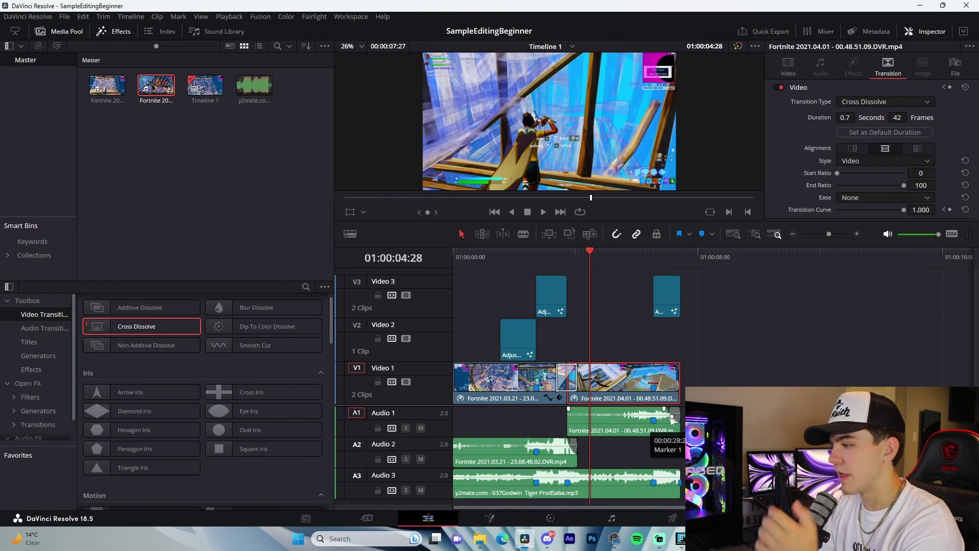
On the Deliver page, queue and render the timeline as a file named SampleMontage saved in the pinned YT Vids folder.
{"action": "left_click", "coordinate": [673, 518]}
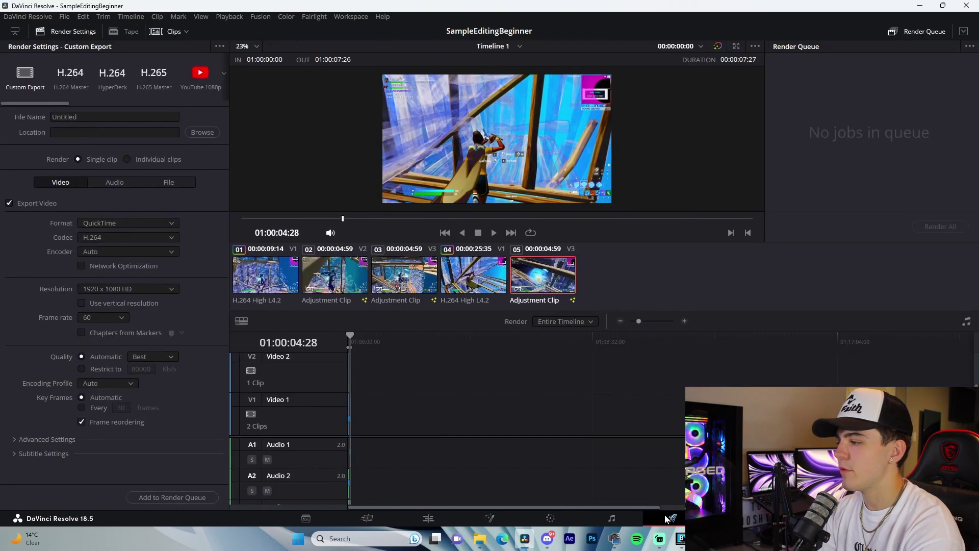
{"action": "double_click", "coordinate": [95, 118]}
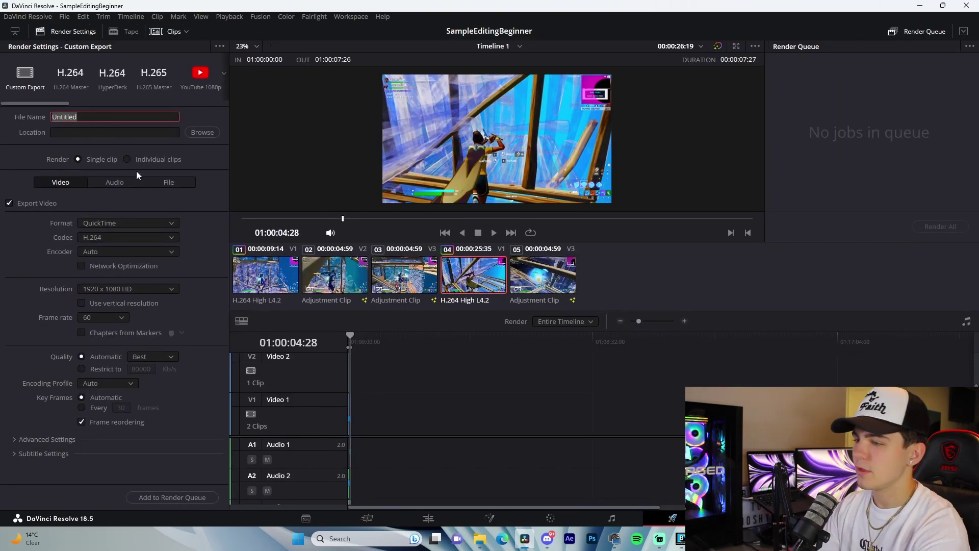
{"action": "type", "text": "SampleMontage"}
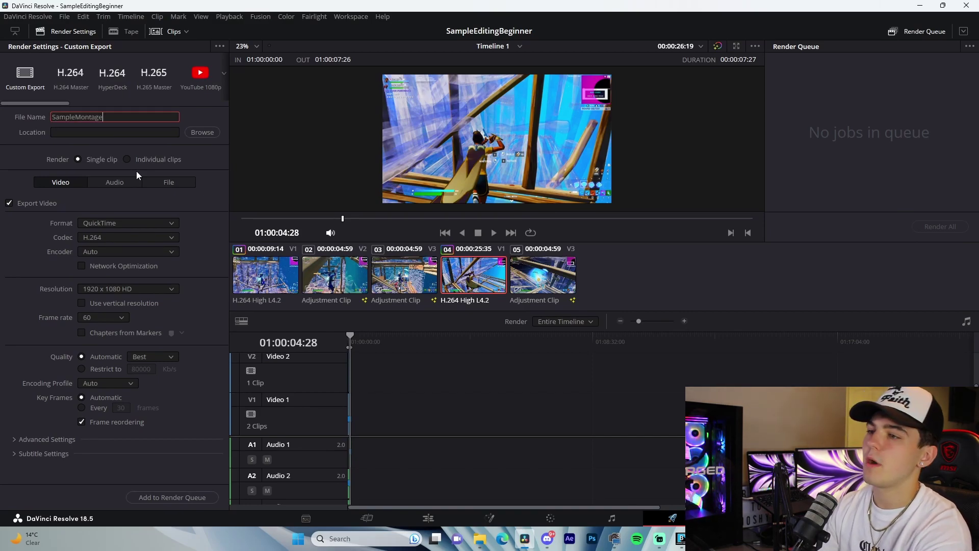
{"action": "left_click", "coordinate": [216, 131]}
{"action": "left_click", "coordinate": [46, 128]}
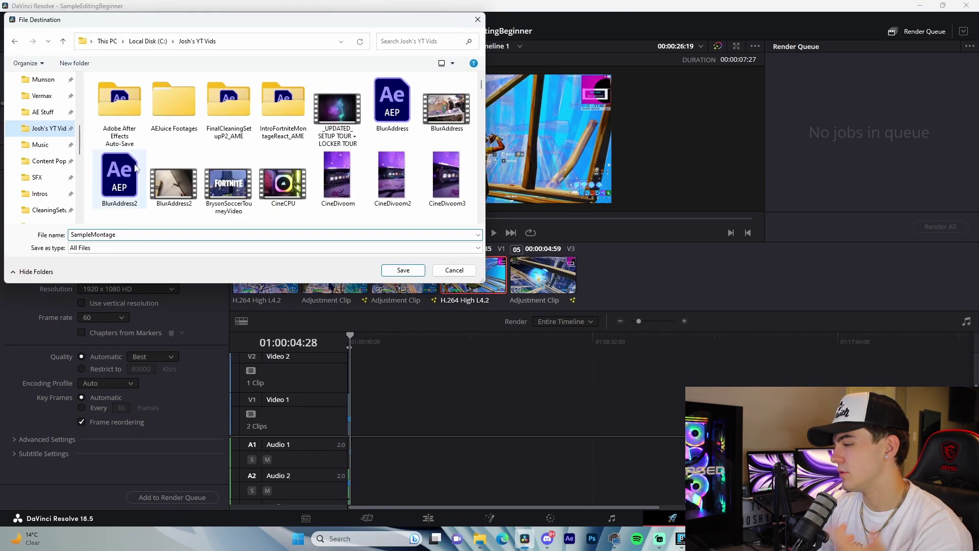
{"action": "left_click", "coordinate": [403, 270]}
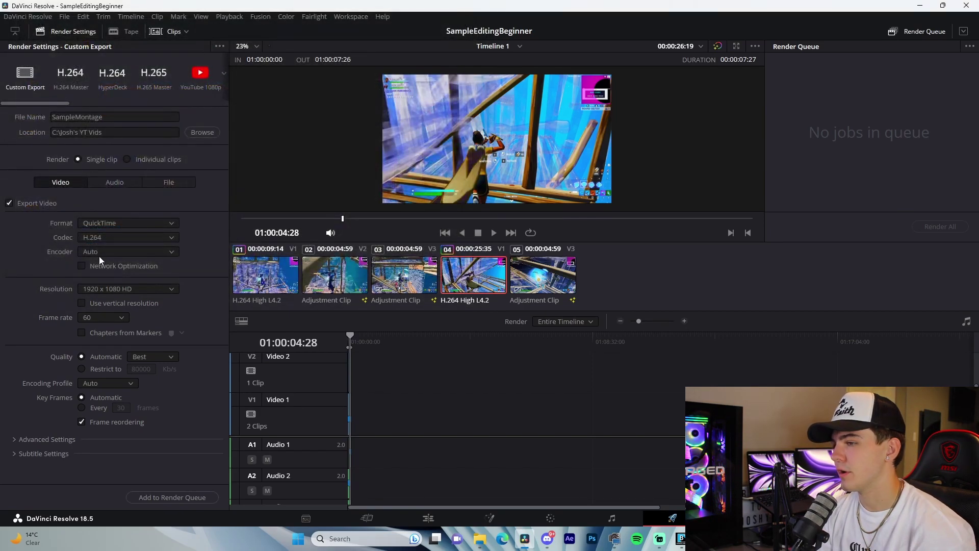
{"action": "left_click", "coordinate": [199, 497]}
{"action": "left_click", "coordinate": [915, 231]}
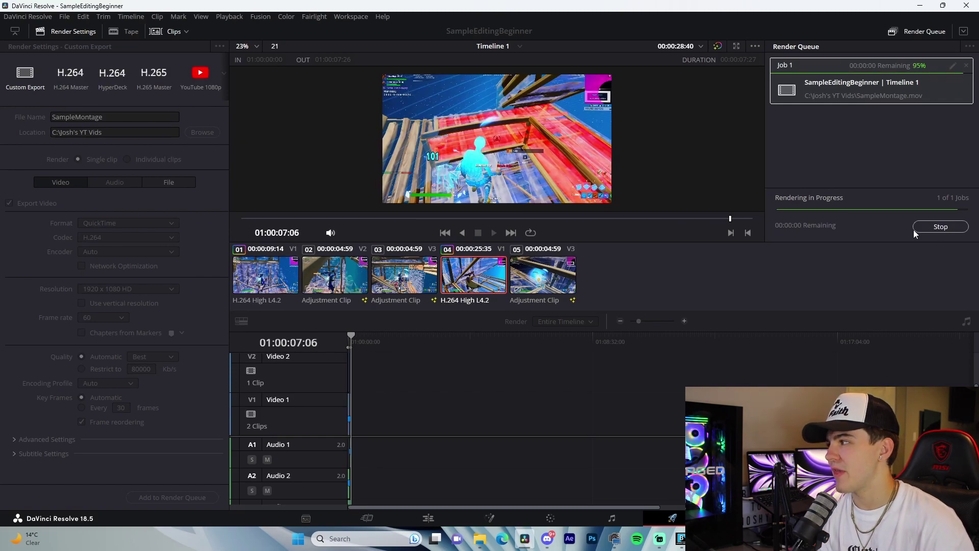
Switch to File Explorer, search the YT Vids folder for "sample", open the SampleMontage video to check it, and close the player.
{"action": "left_click", "coordinate": [479, 538]}
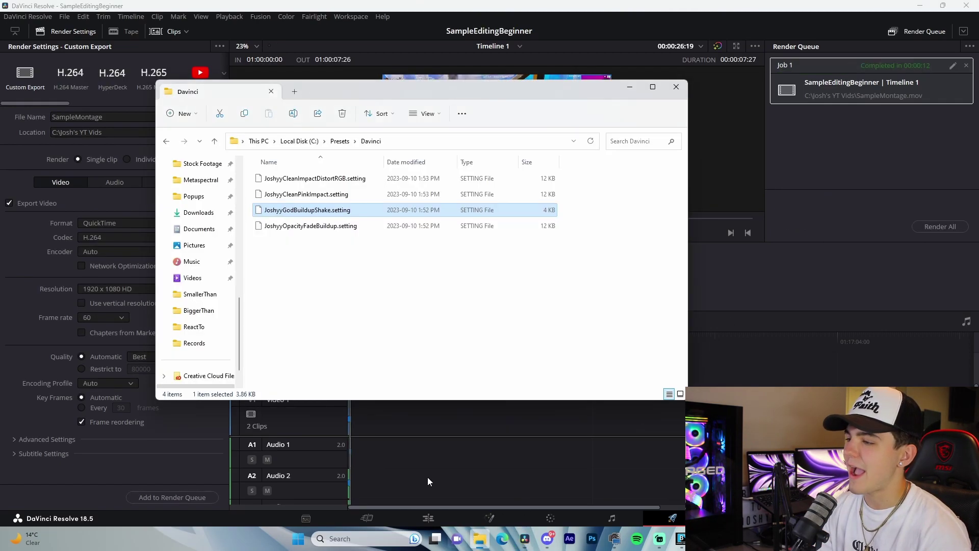
{"action": "left_click", "coordinate": [202, 212]}
{"action": "left_click", "coordinate": [623, 138]}
{"action": "type", "text": "sam"}
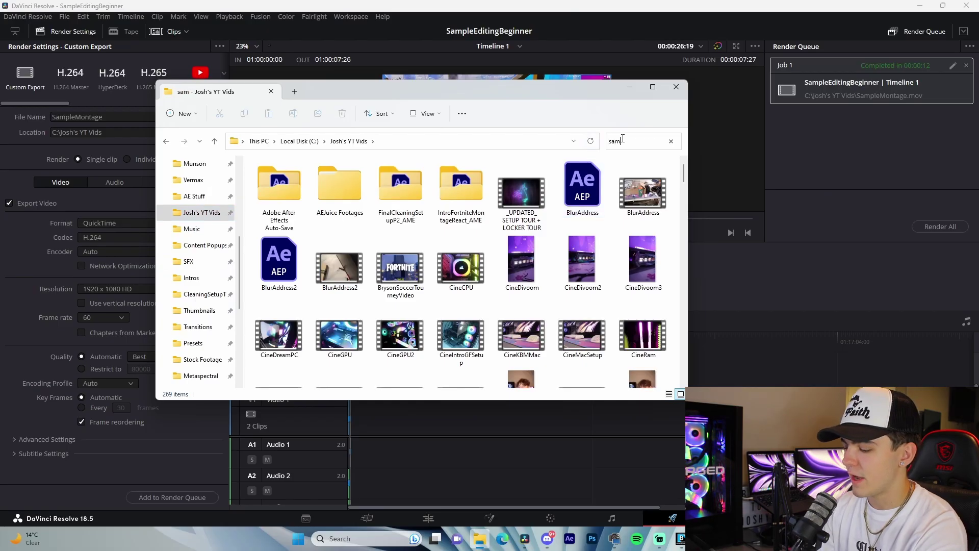
{"action": "type", "text": "ple"}
{"action": "double_click", "coordinate": [300, 210]}
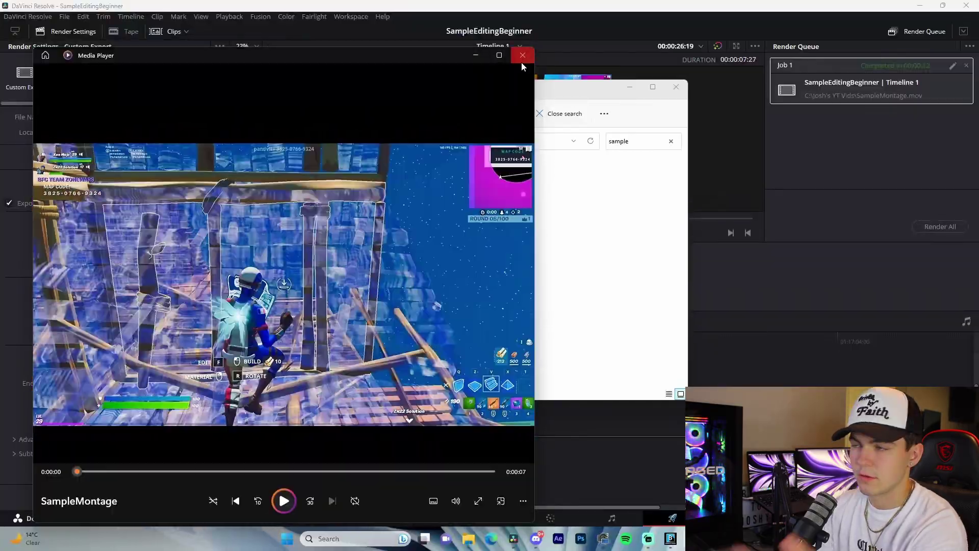
{"action": "left_click", "coordinate": [522, 55]}
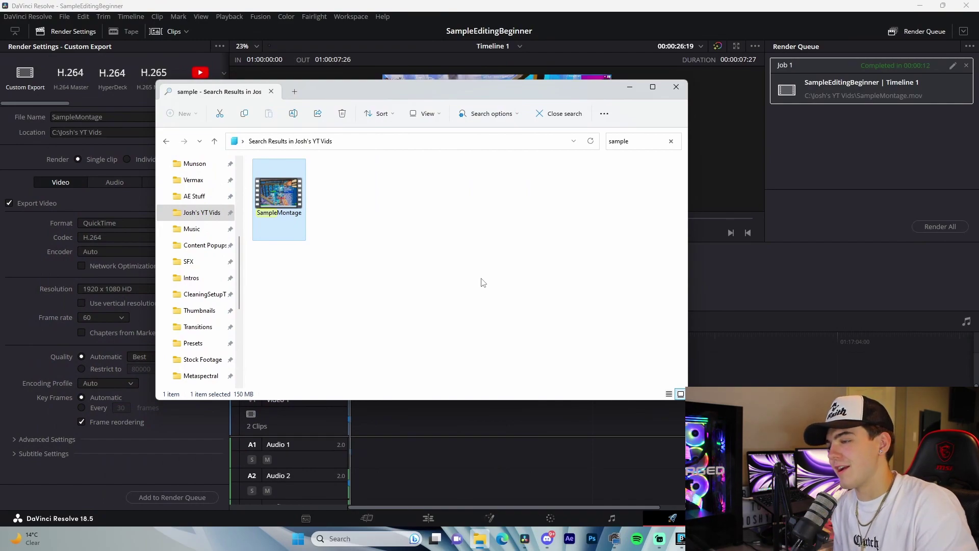